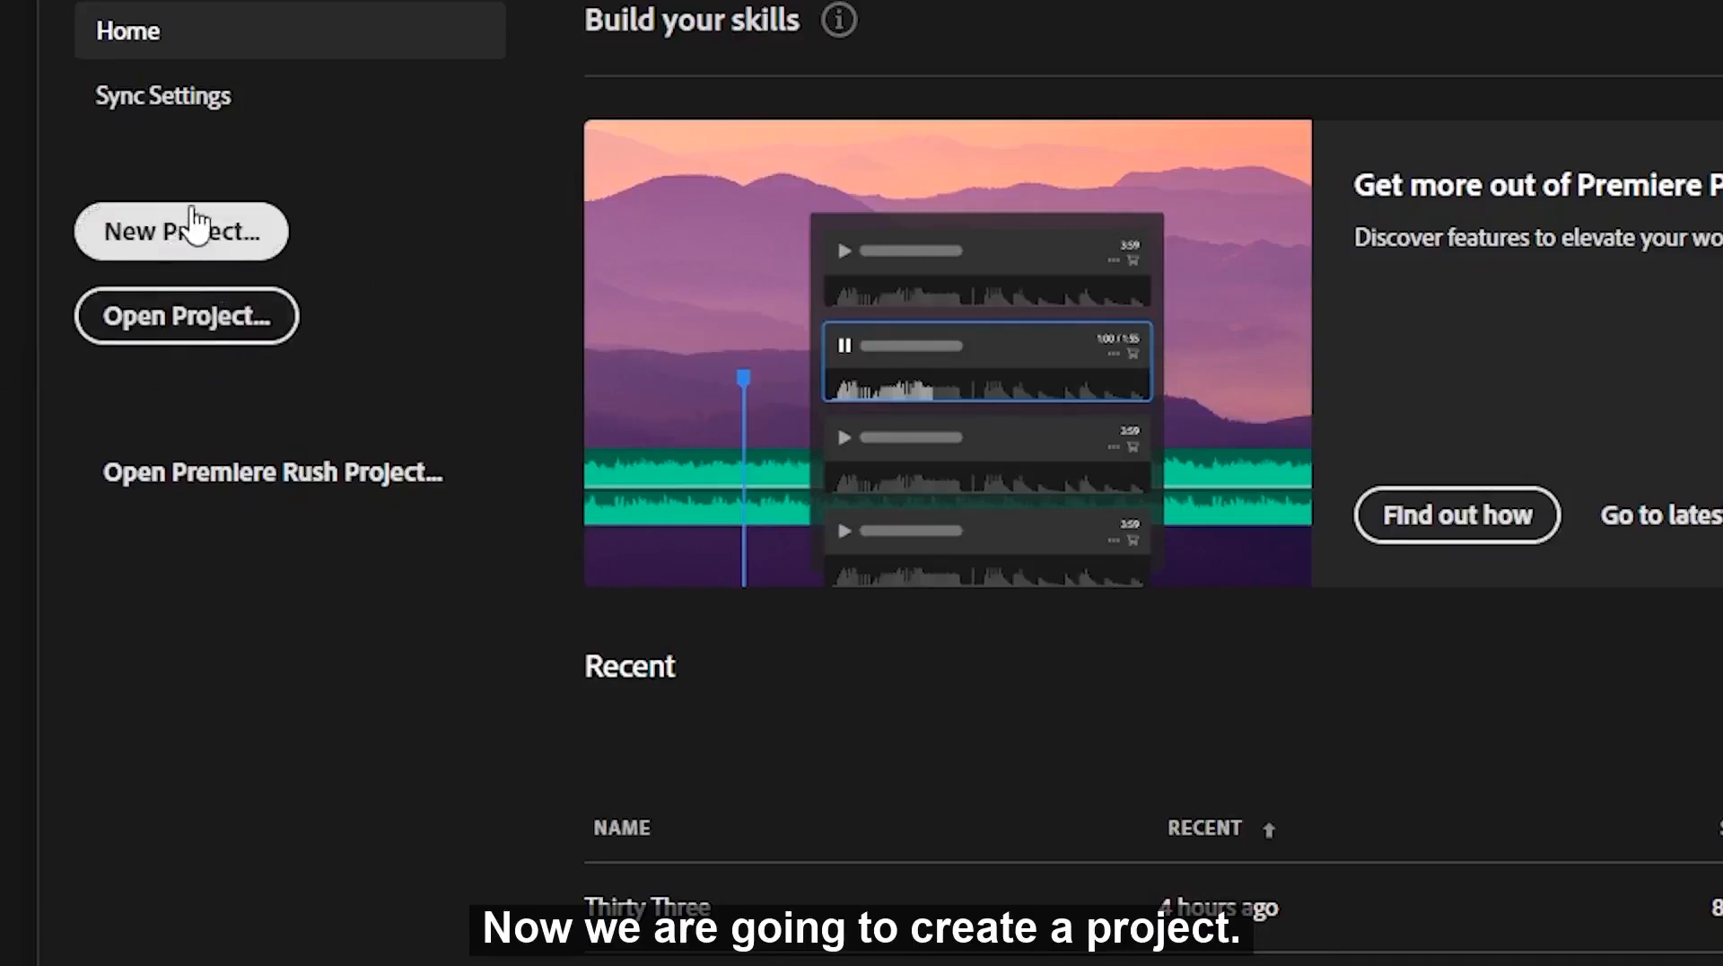
- Create a new project named "Tutorial" on the Desktop, keeping the default rendering, display and capture settings
{"action": "left_click", "coordinate": [157, 235]}
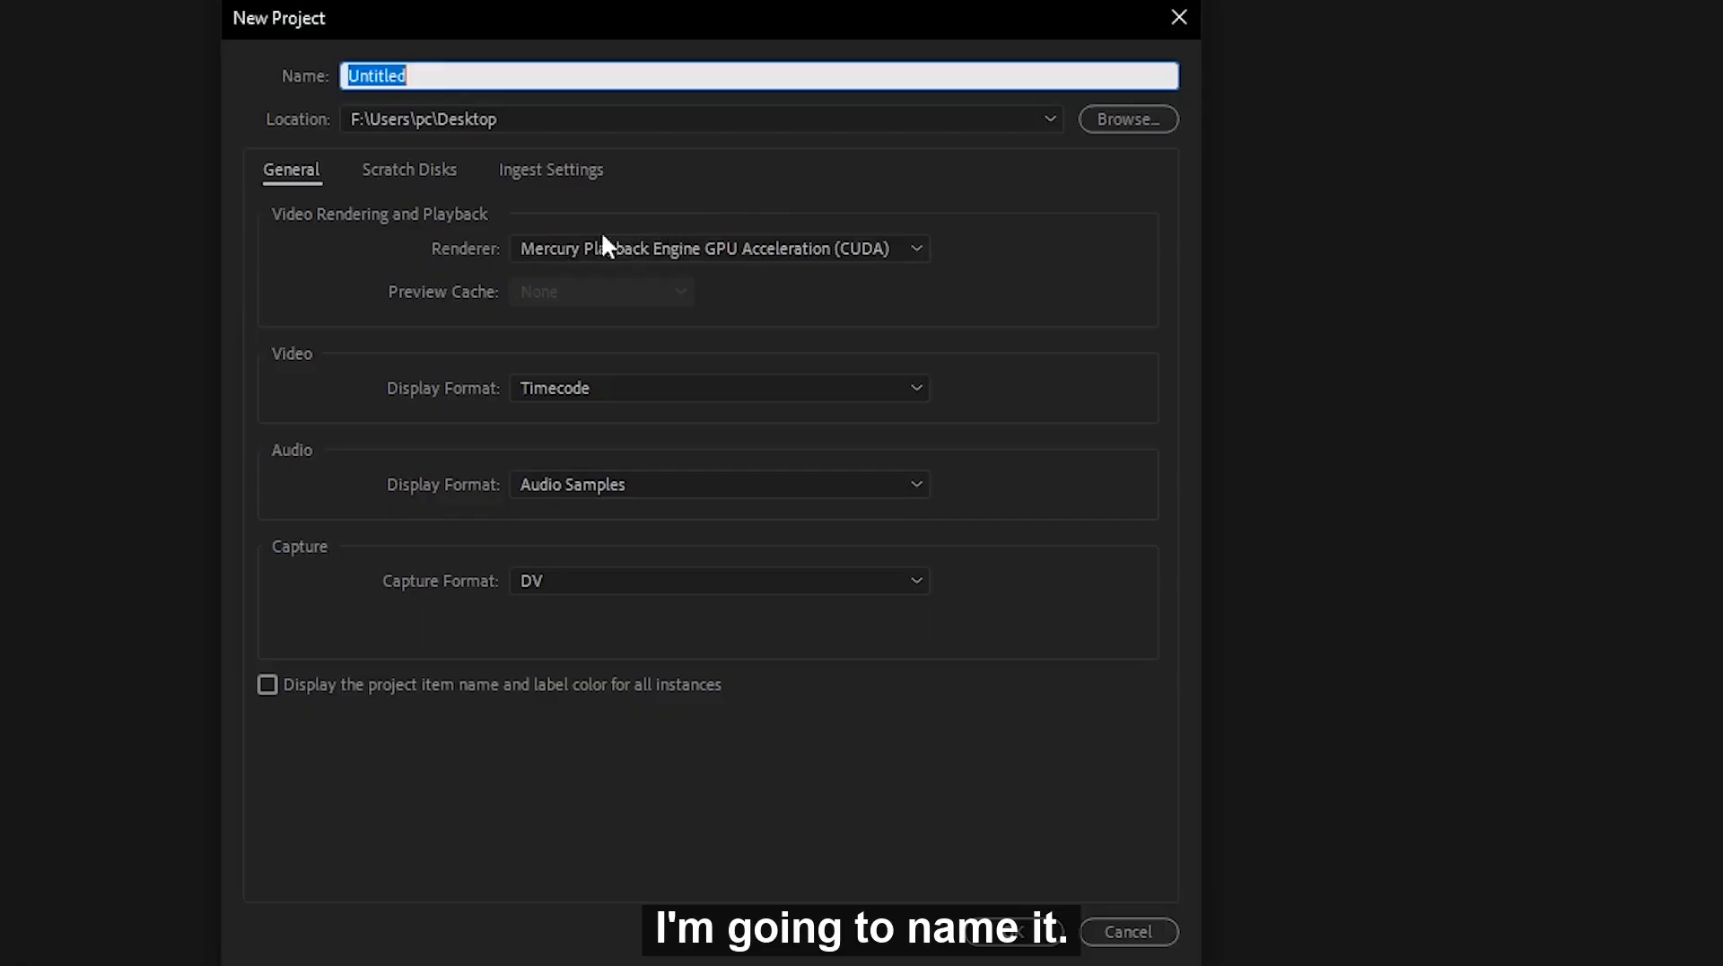
{"action": "left_click", "coordinate": [446, 72]}
{"action": "key", "text": "BackSpace"}
{"action": "key", "text": "BackSpace"}
{"action": "key", "text": "BackSpace"}
{"action": "key", "text": "BackSpace"}
{"action": "key", "text": "BackSpace"}
{"action": "key", "text": "BackSpace"}
{"action": "key", "text": "BackSpace"}
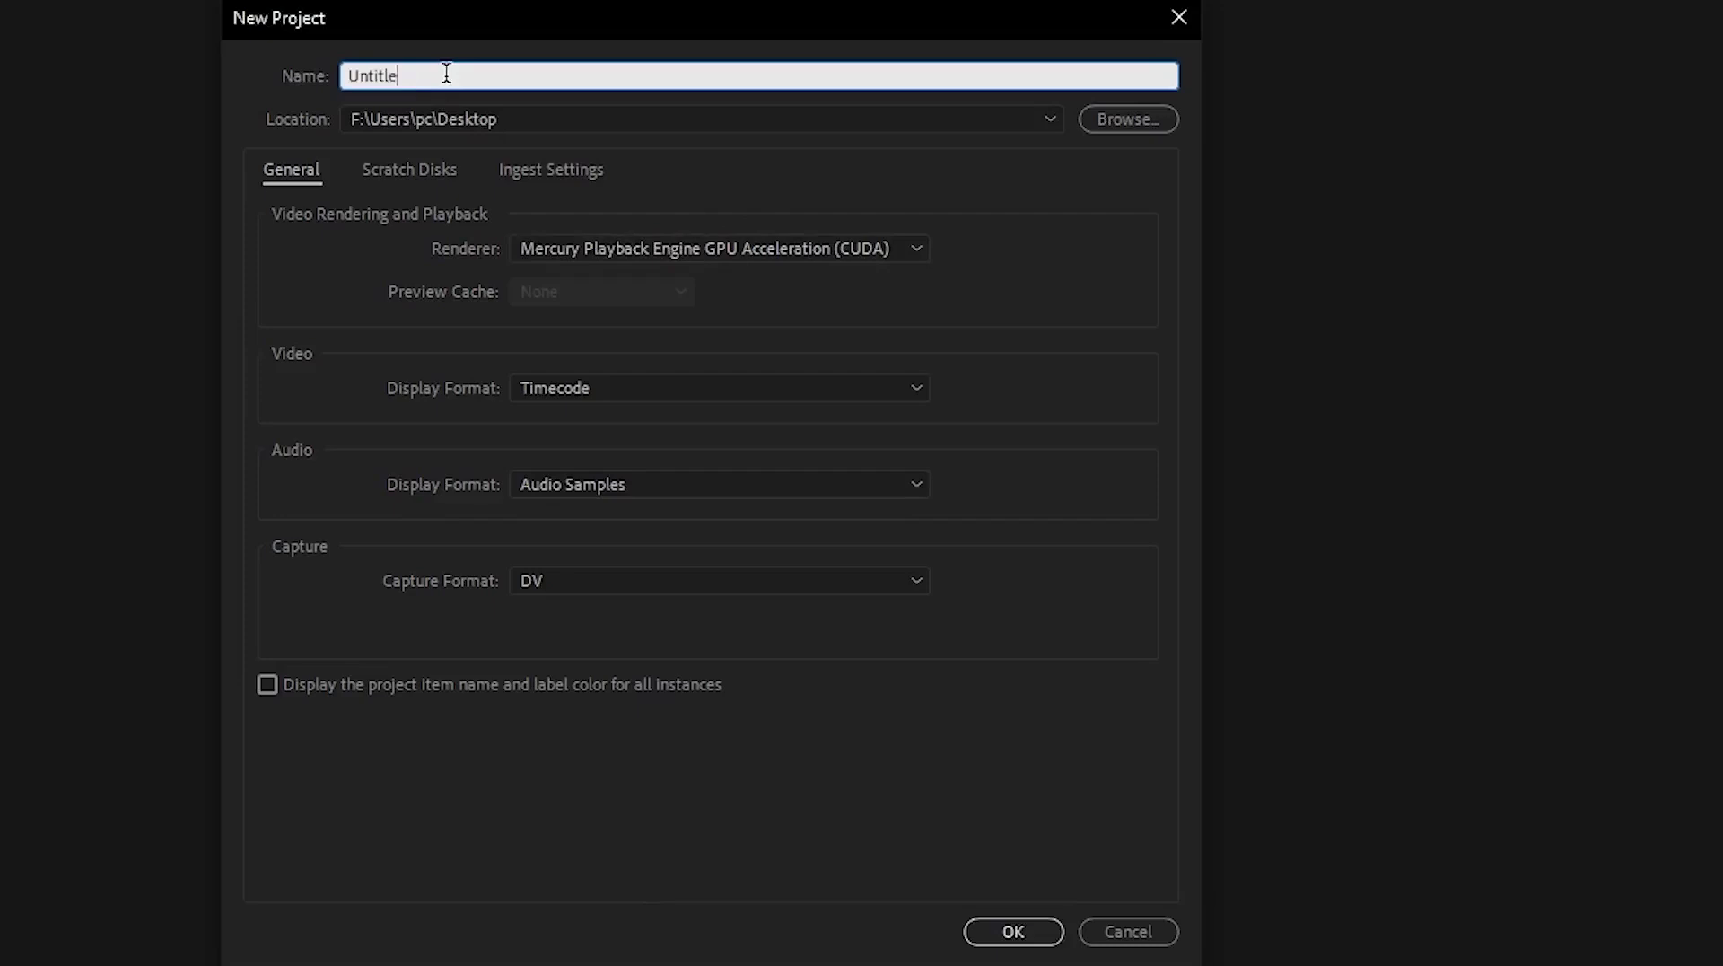
{"action": "key", "text": "BackSpace"}
{"action": "type", "text": "Tutorial"}
{"action": "left_click", "coordinate": [1017, 934]}
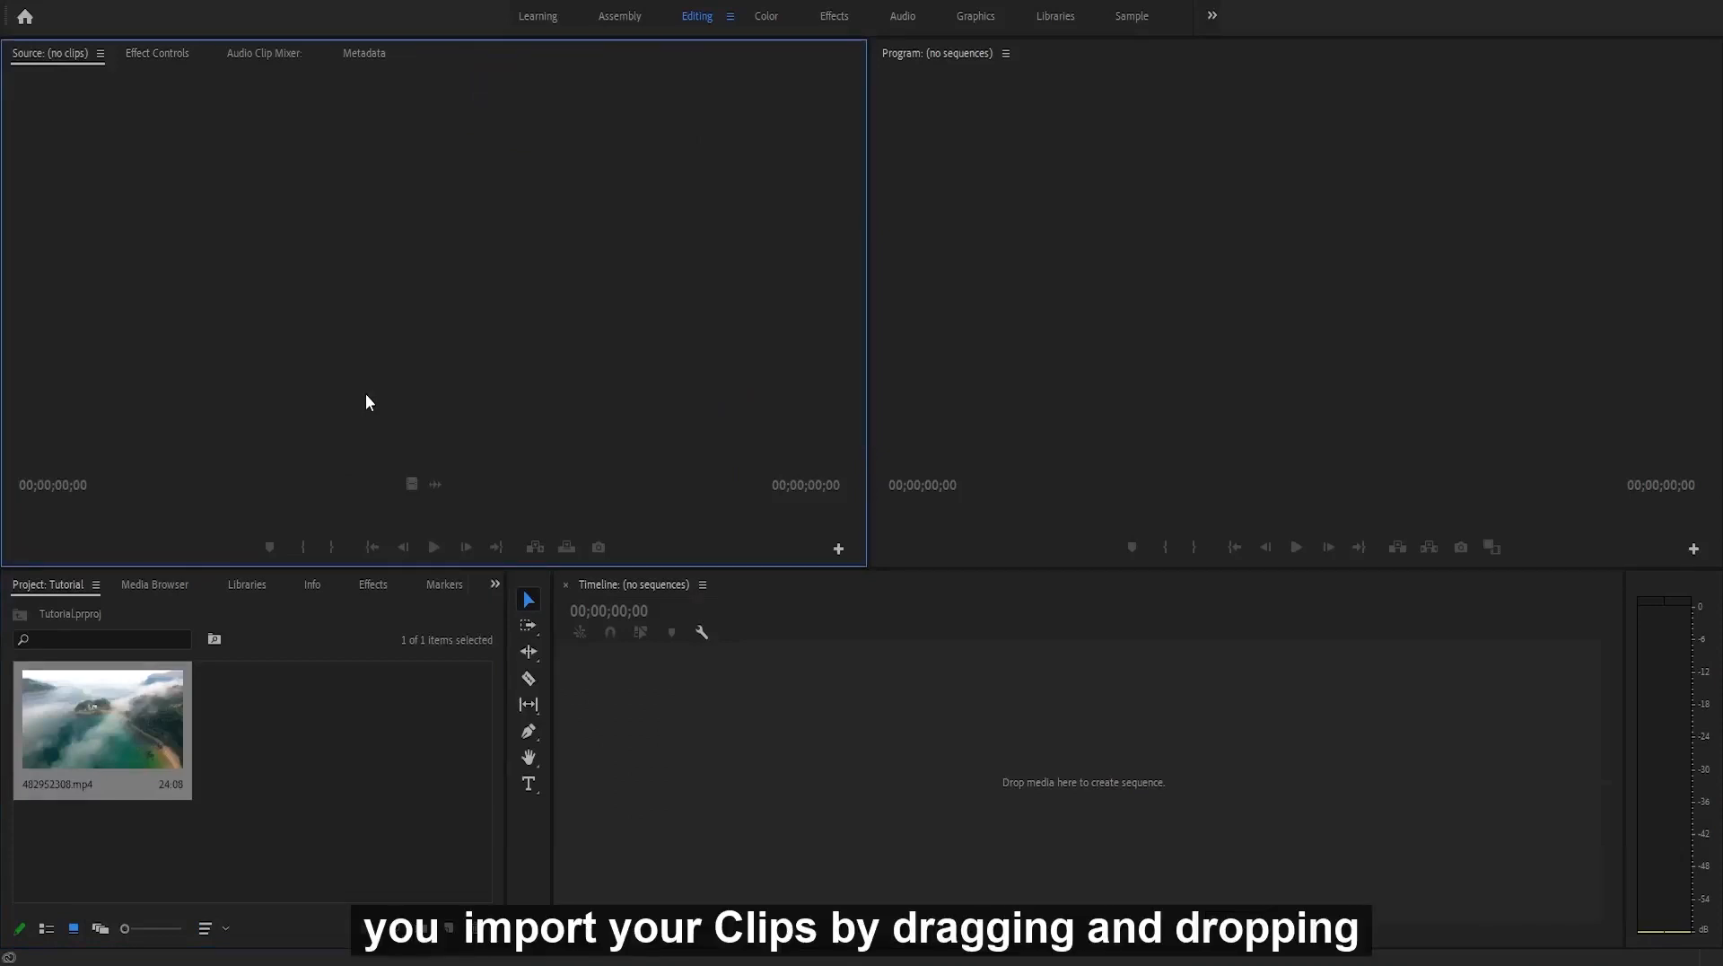
- Preview 482952308.mp4 in the Source monitor up to 00:00:06:04 and scrub its sequence to 00:00:13:20
{"action": "left_click_drag", "start_coordinate": [89, 734], "coordinate": [282, 312]}
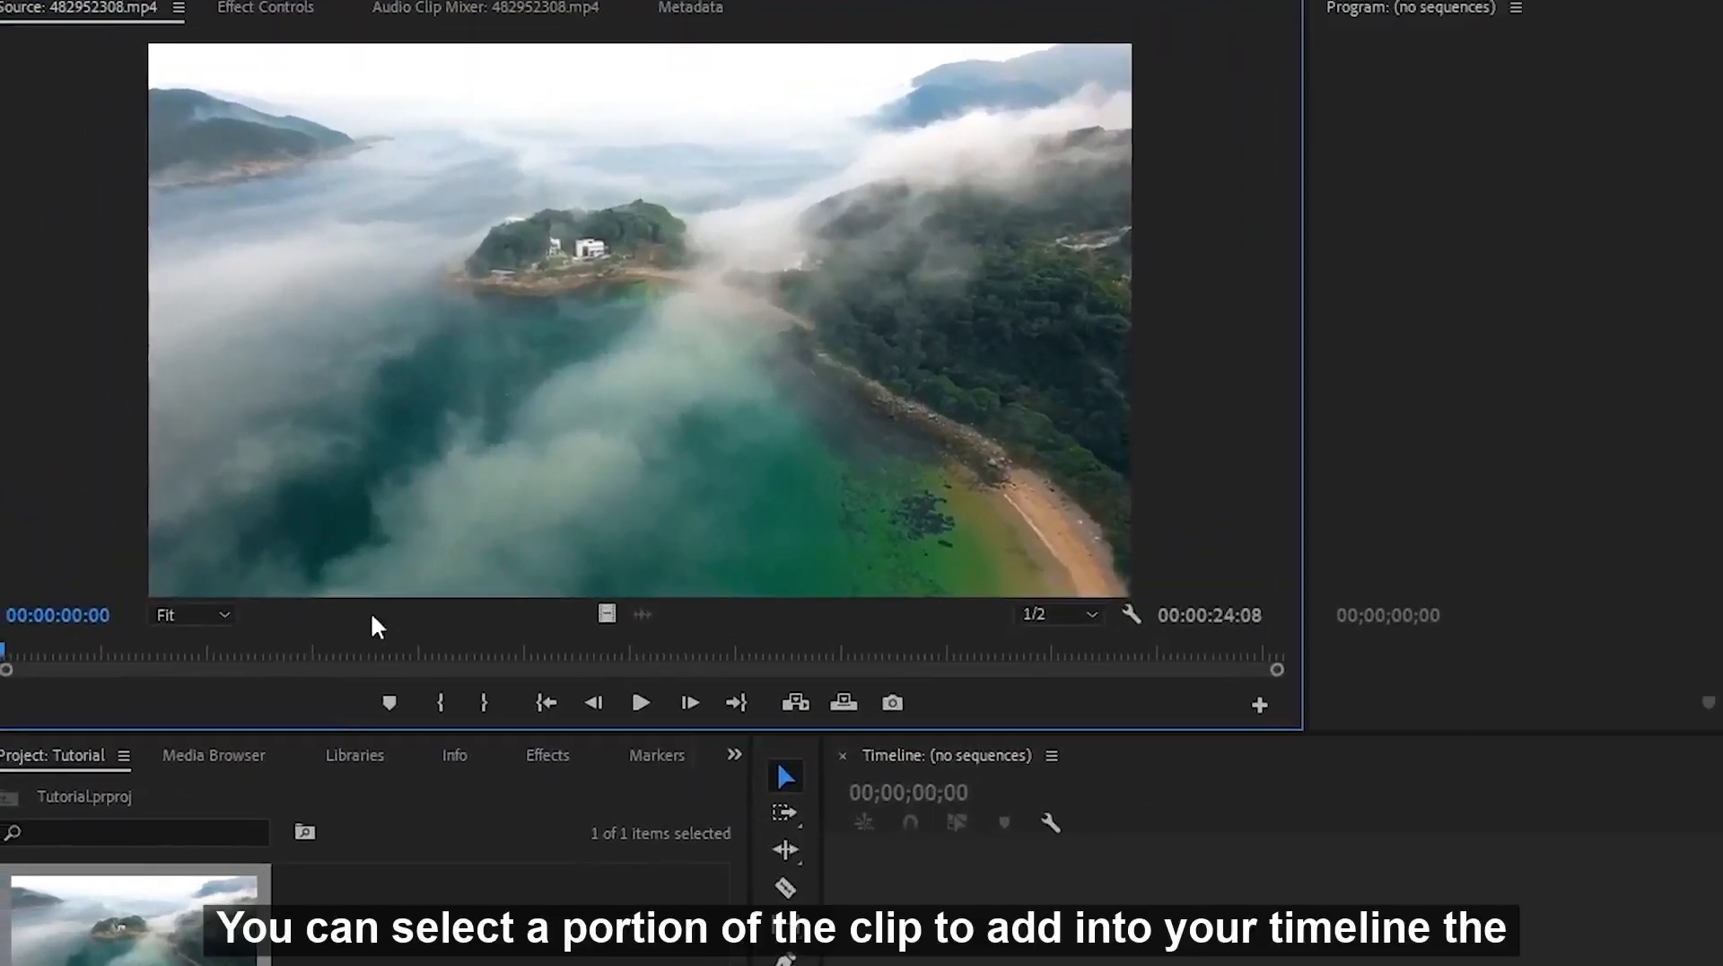
{"action": "mouse_move", "coordinate": [298, 656]}
{"action": "left_mouse_down"}
{"action": "mouse_move", "coordinate": [477, 658]}
{"action": "mouse_move", "coordinate": [326, 643]}
{"action": "left_mouse_up"}
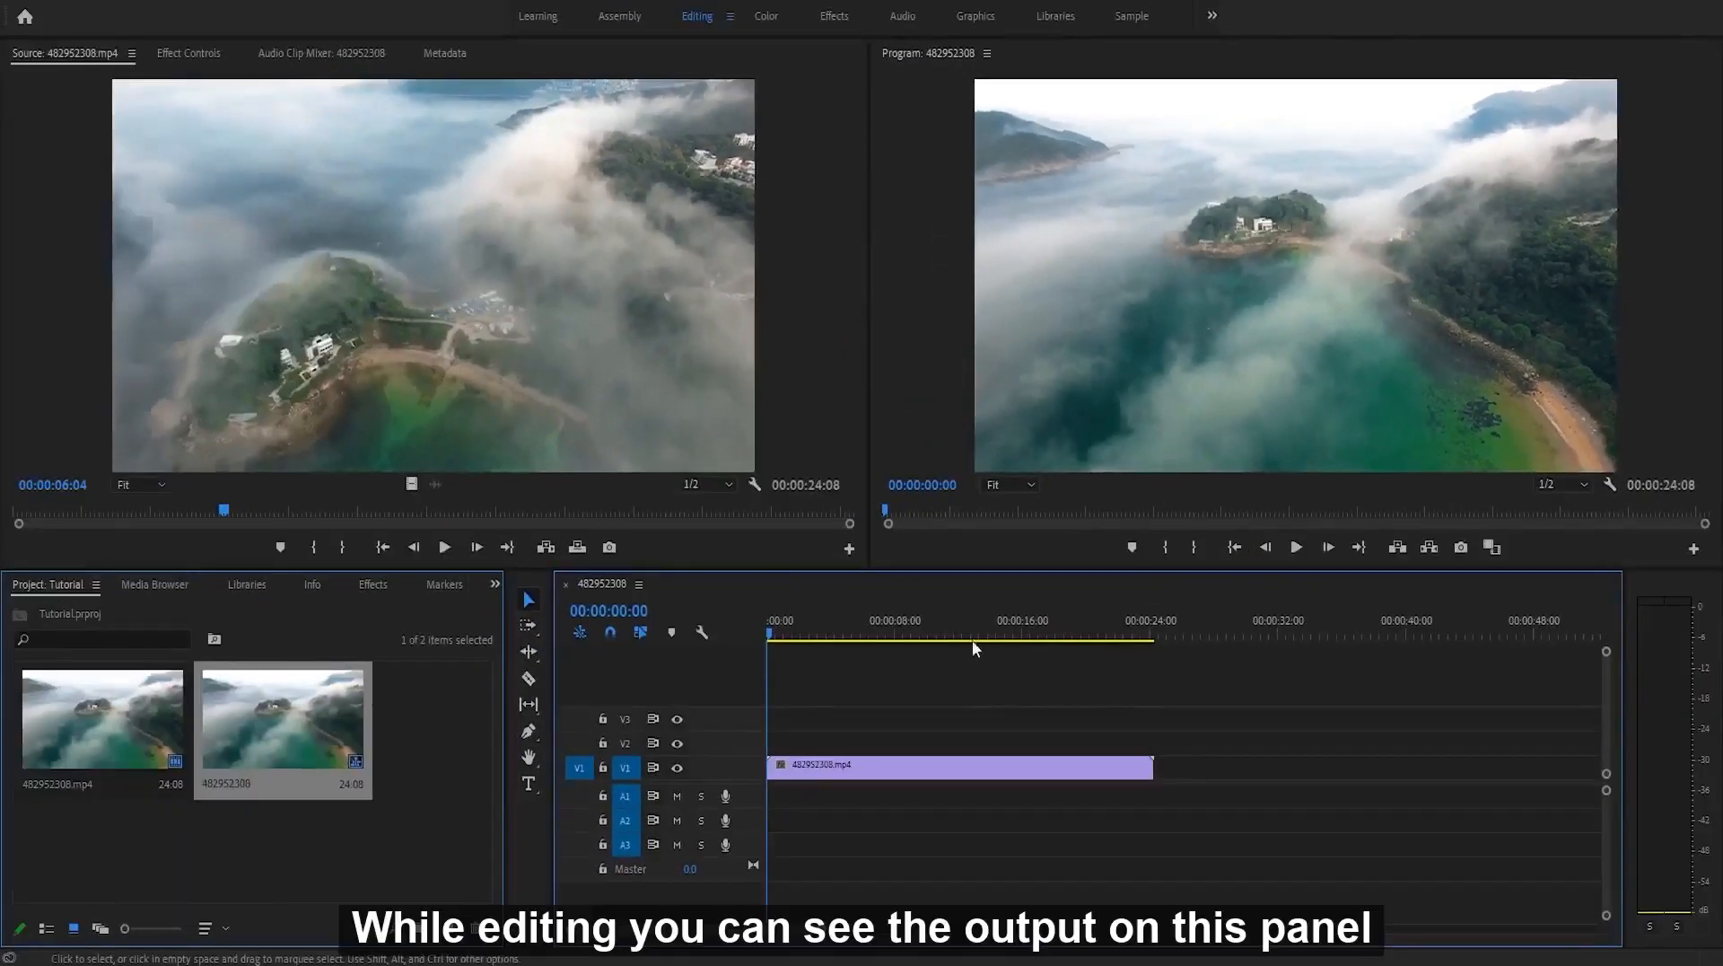
{"action": "mouse_move", "coordinate": [973, 628]}
{"action": "left_mouse_down"}
{"action": "mouse_move", "coordinate": [1052, 644]}
{"action": "mouse_move", "coordinate": [905, 639]}
{"action": "mouse_move", "coordinate": [985, 641]}
{"action": "left_mouse_up"}
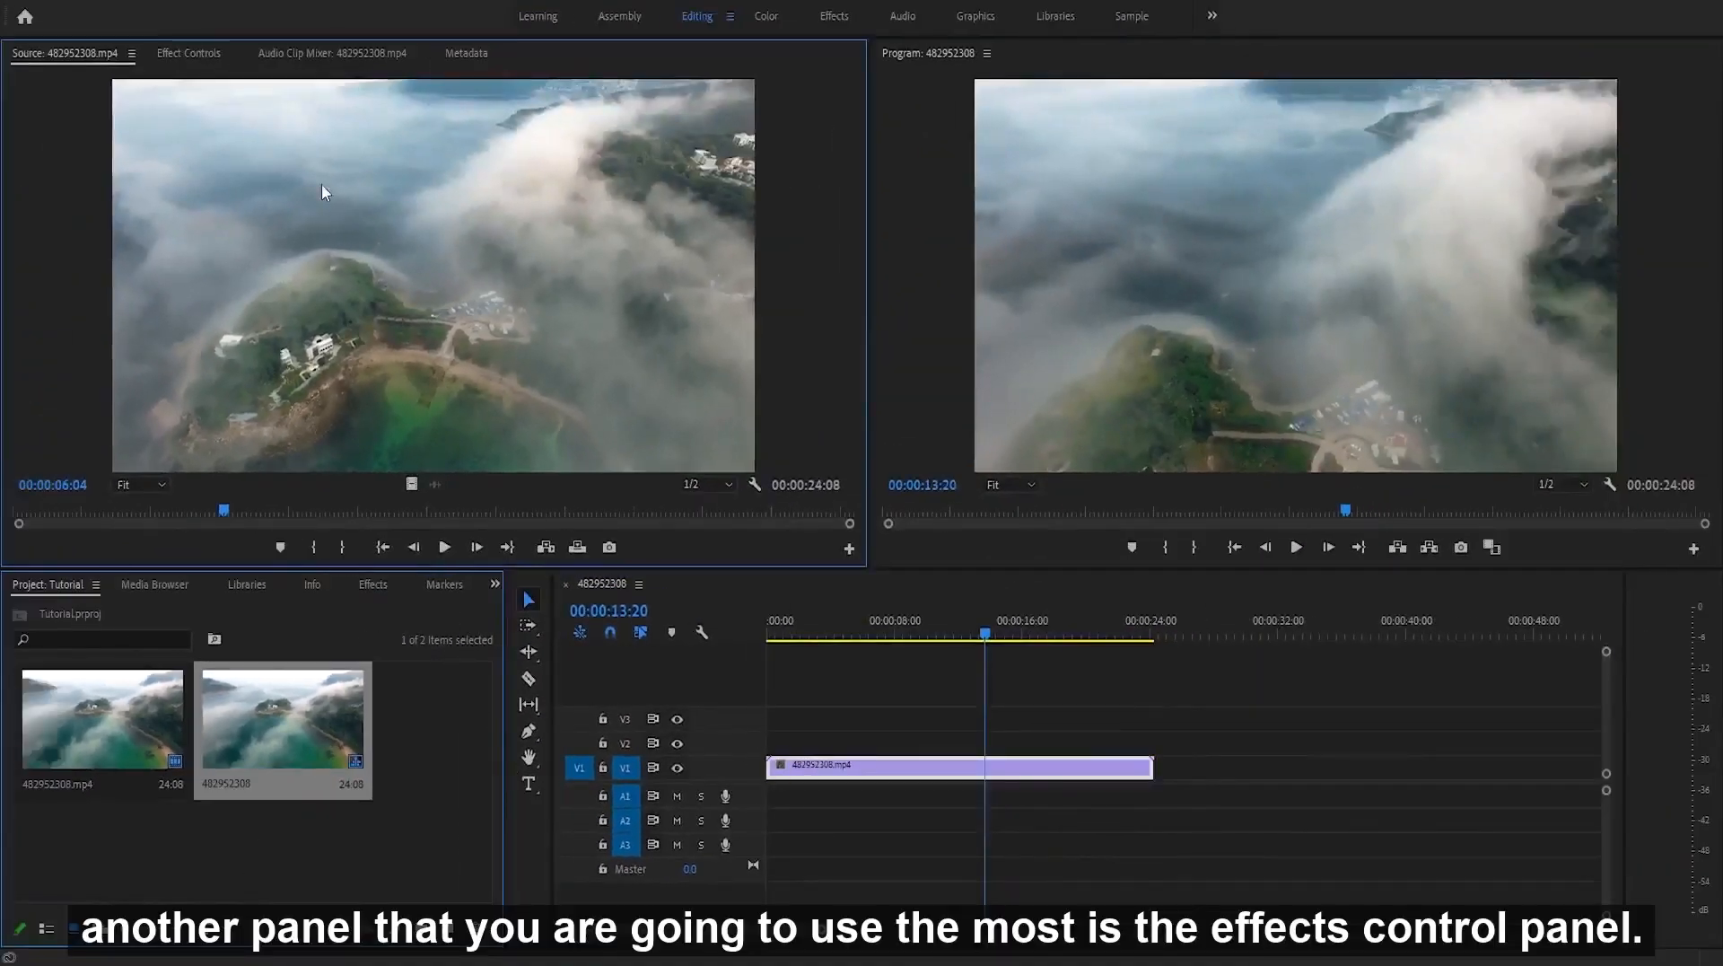
- Show the effect controls of the 482952308.mp4 clip in the timeline
{"action": "left_click", "coordinate": [196, 56]}
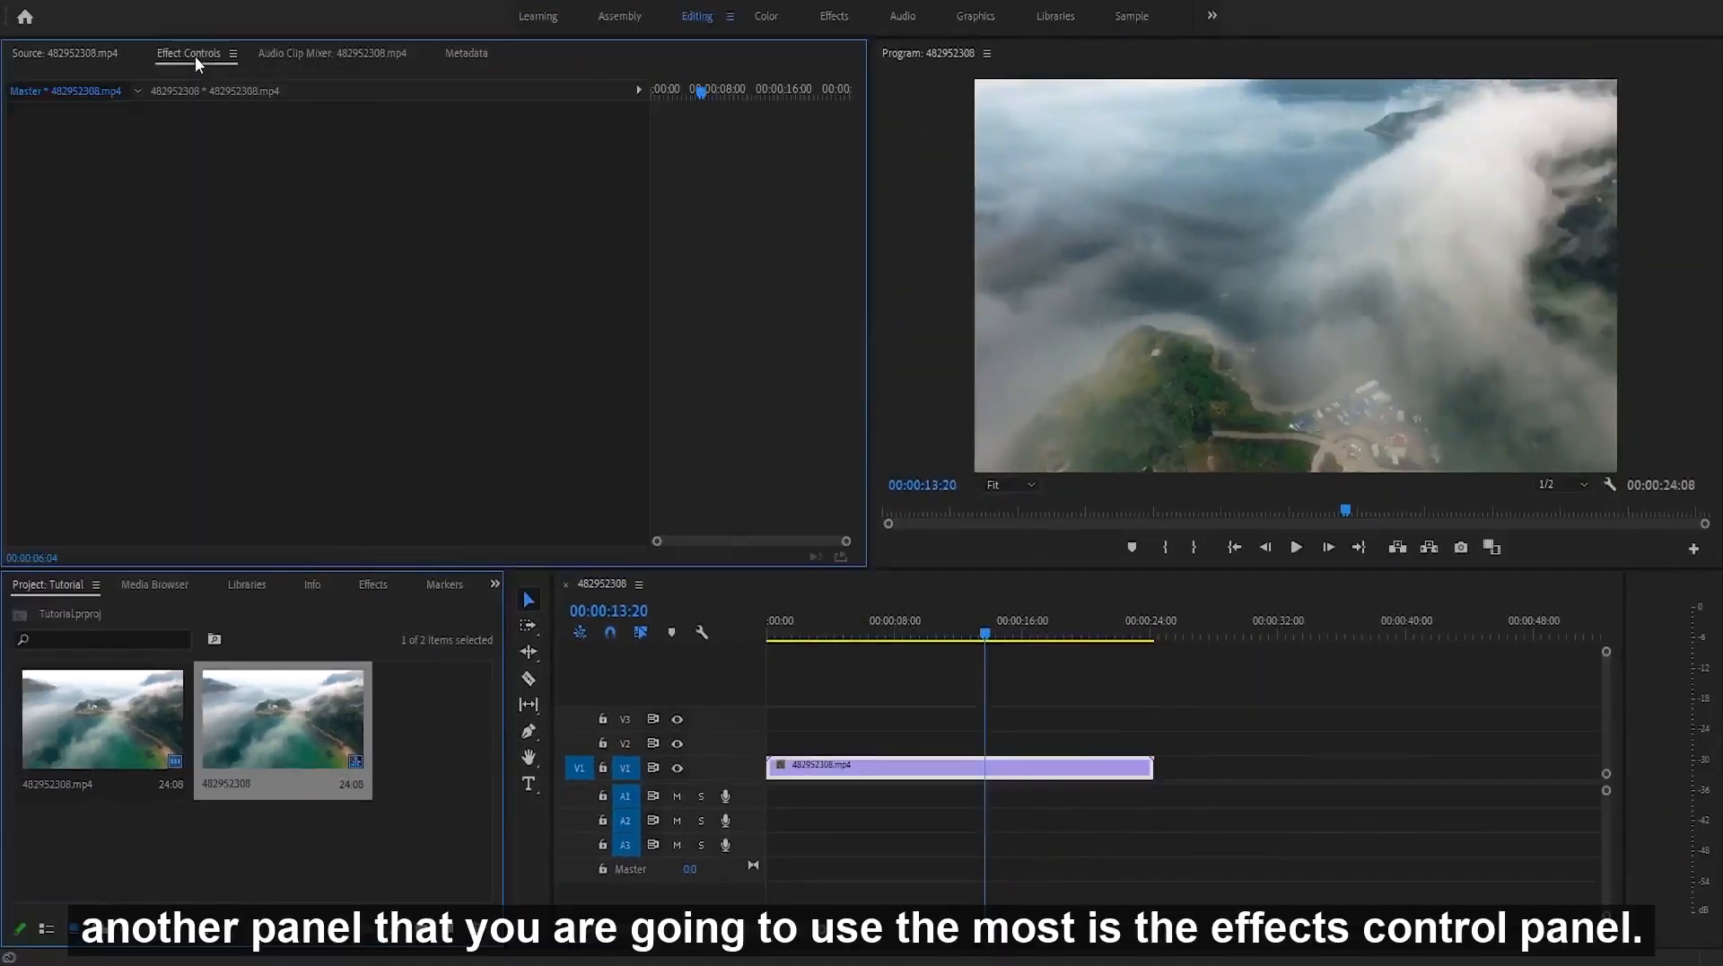
{"action": "left_click", "coordinate": [838, 767]}
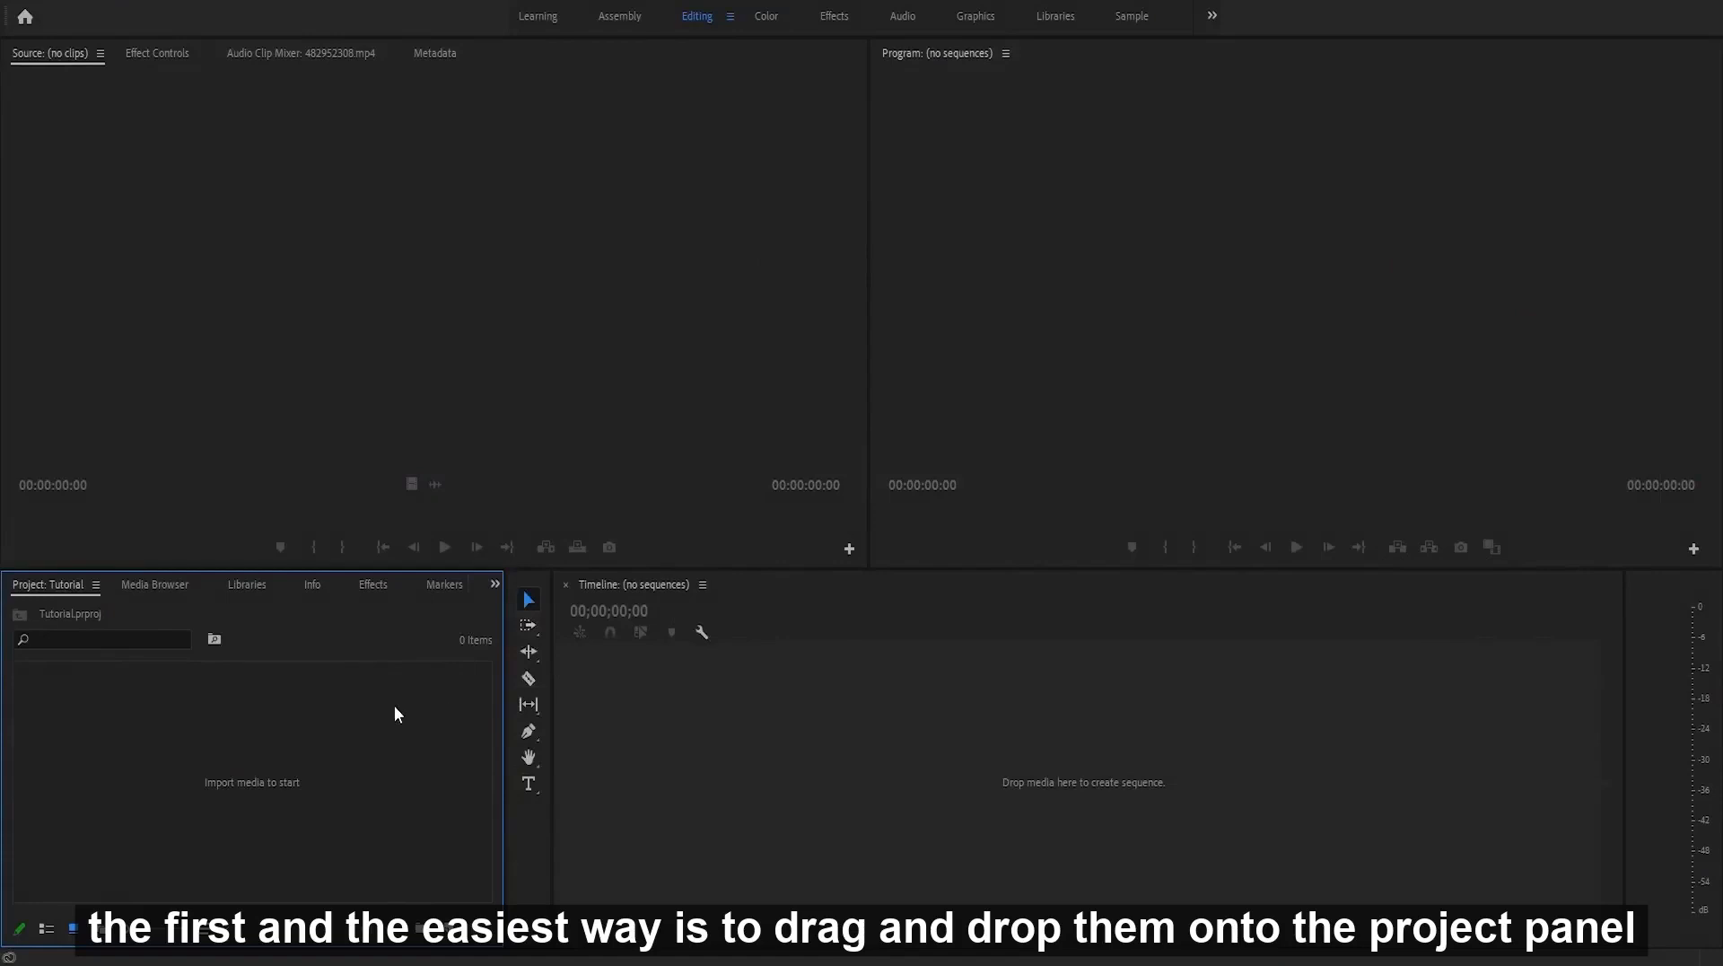
- Switch to File Explorer and bring 482952308.mp4 from the Raw Videos folder into the empty project
{"action": "key", "text": "alt+Tab"}
{"action": "left_click_drag", "start_coordinate": [777, 544], "coordinate": [132, 799]}
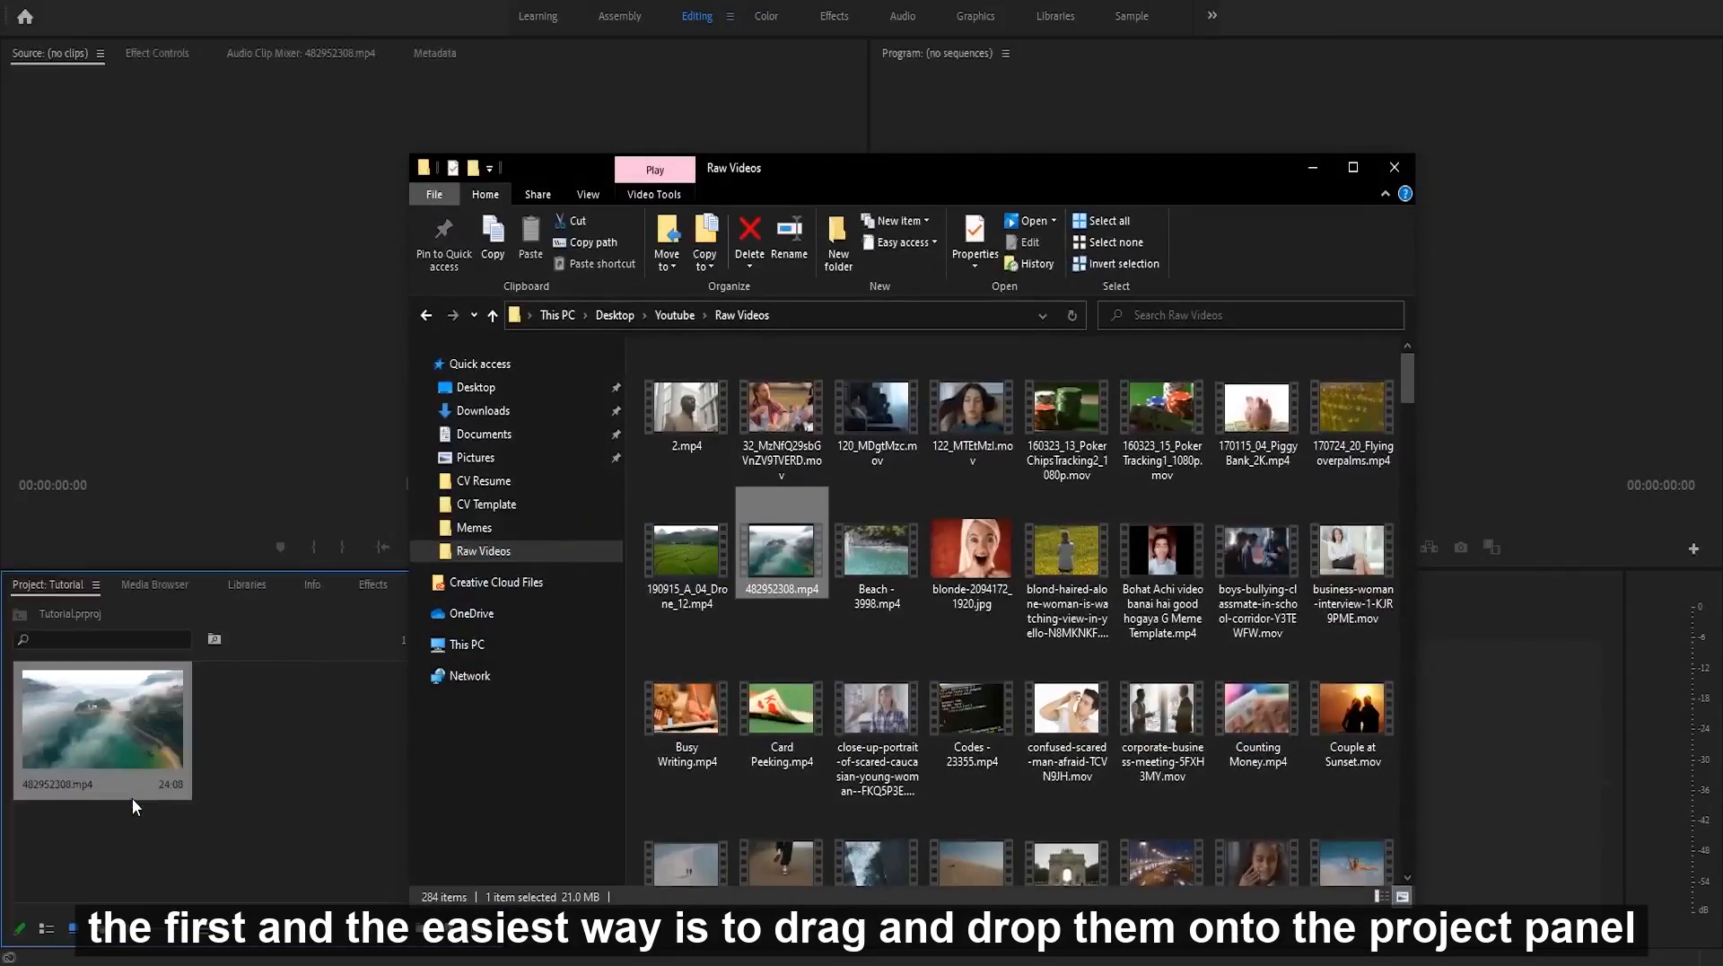
{"action": "key", "text": "alt+Tab"}
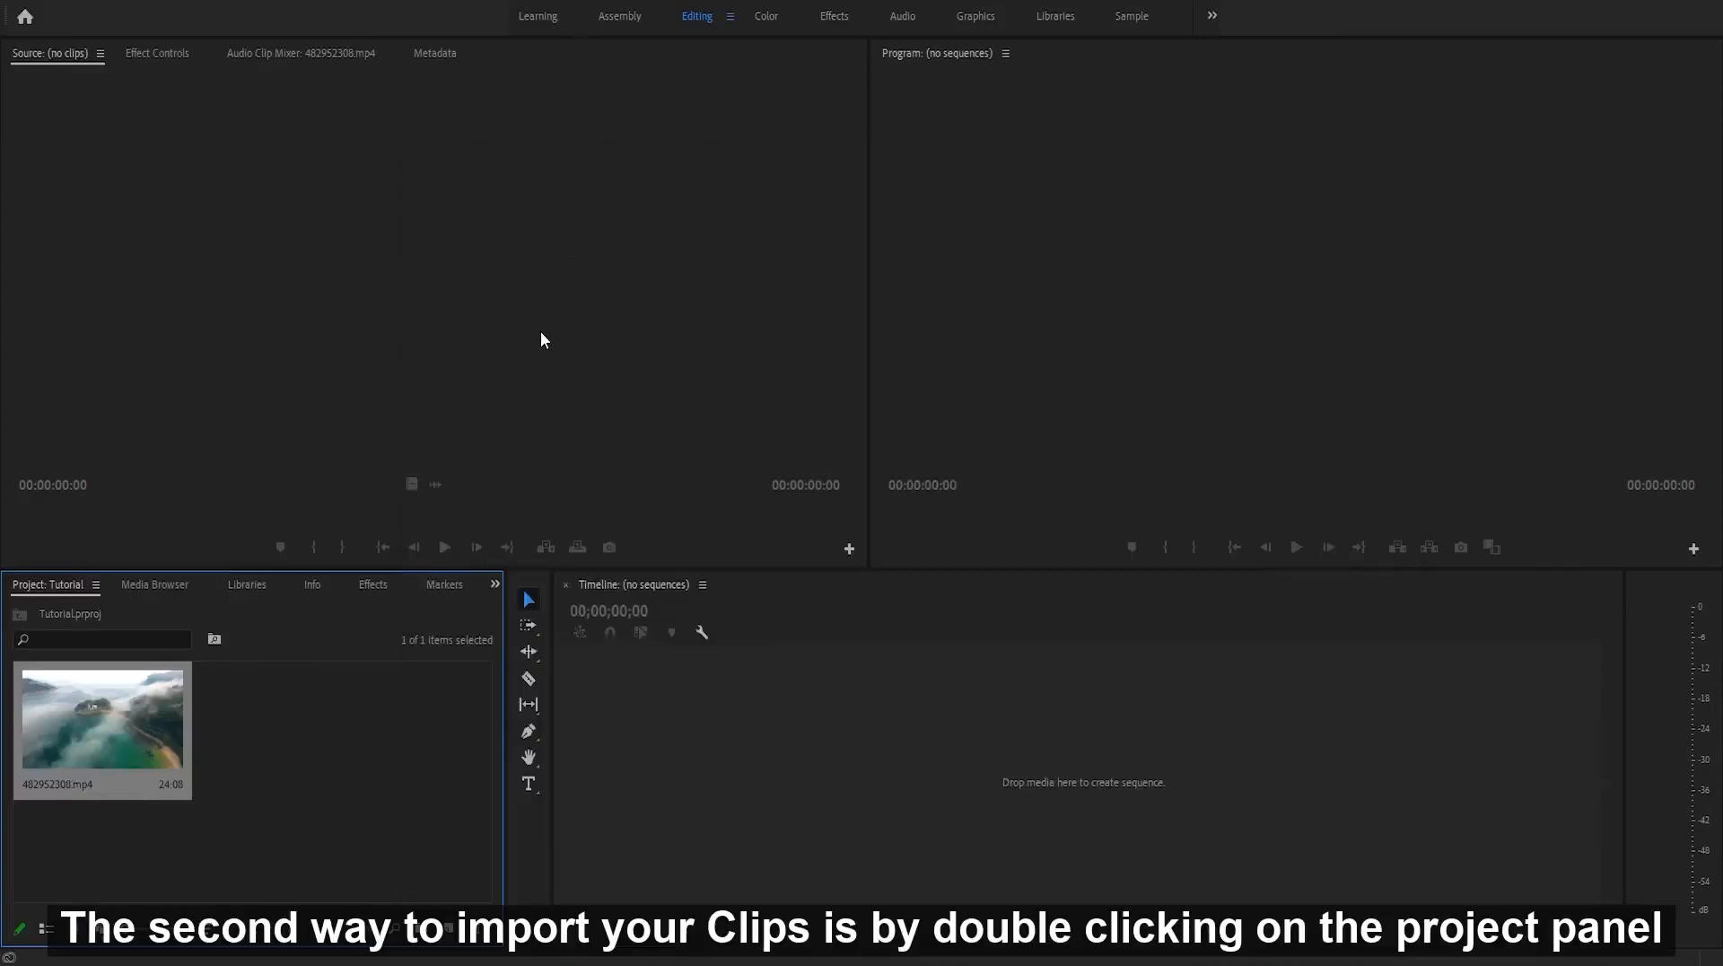
- Import boys-bullying-classmate-in-school-corridor-Y3TEWFW.mov from the Raw Videos folder into the project
{"action": "double_click", "coordinate": [292, 767]}
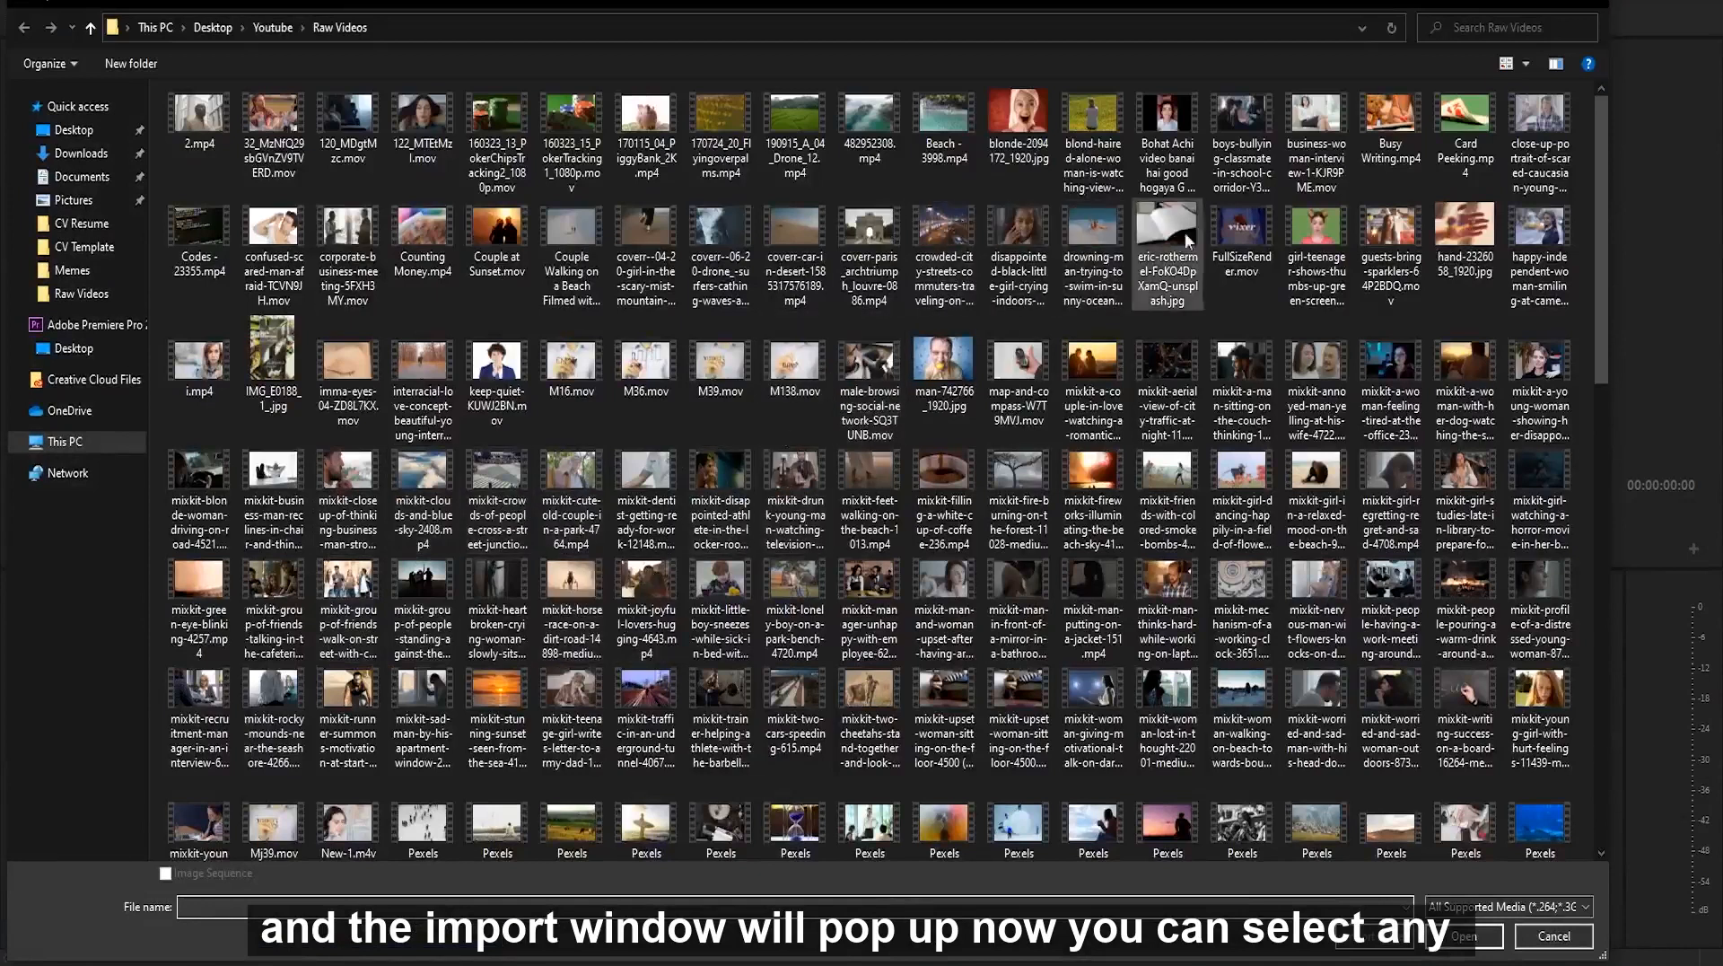
{"action": "left_click", "coordinate": [1243, 134]}
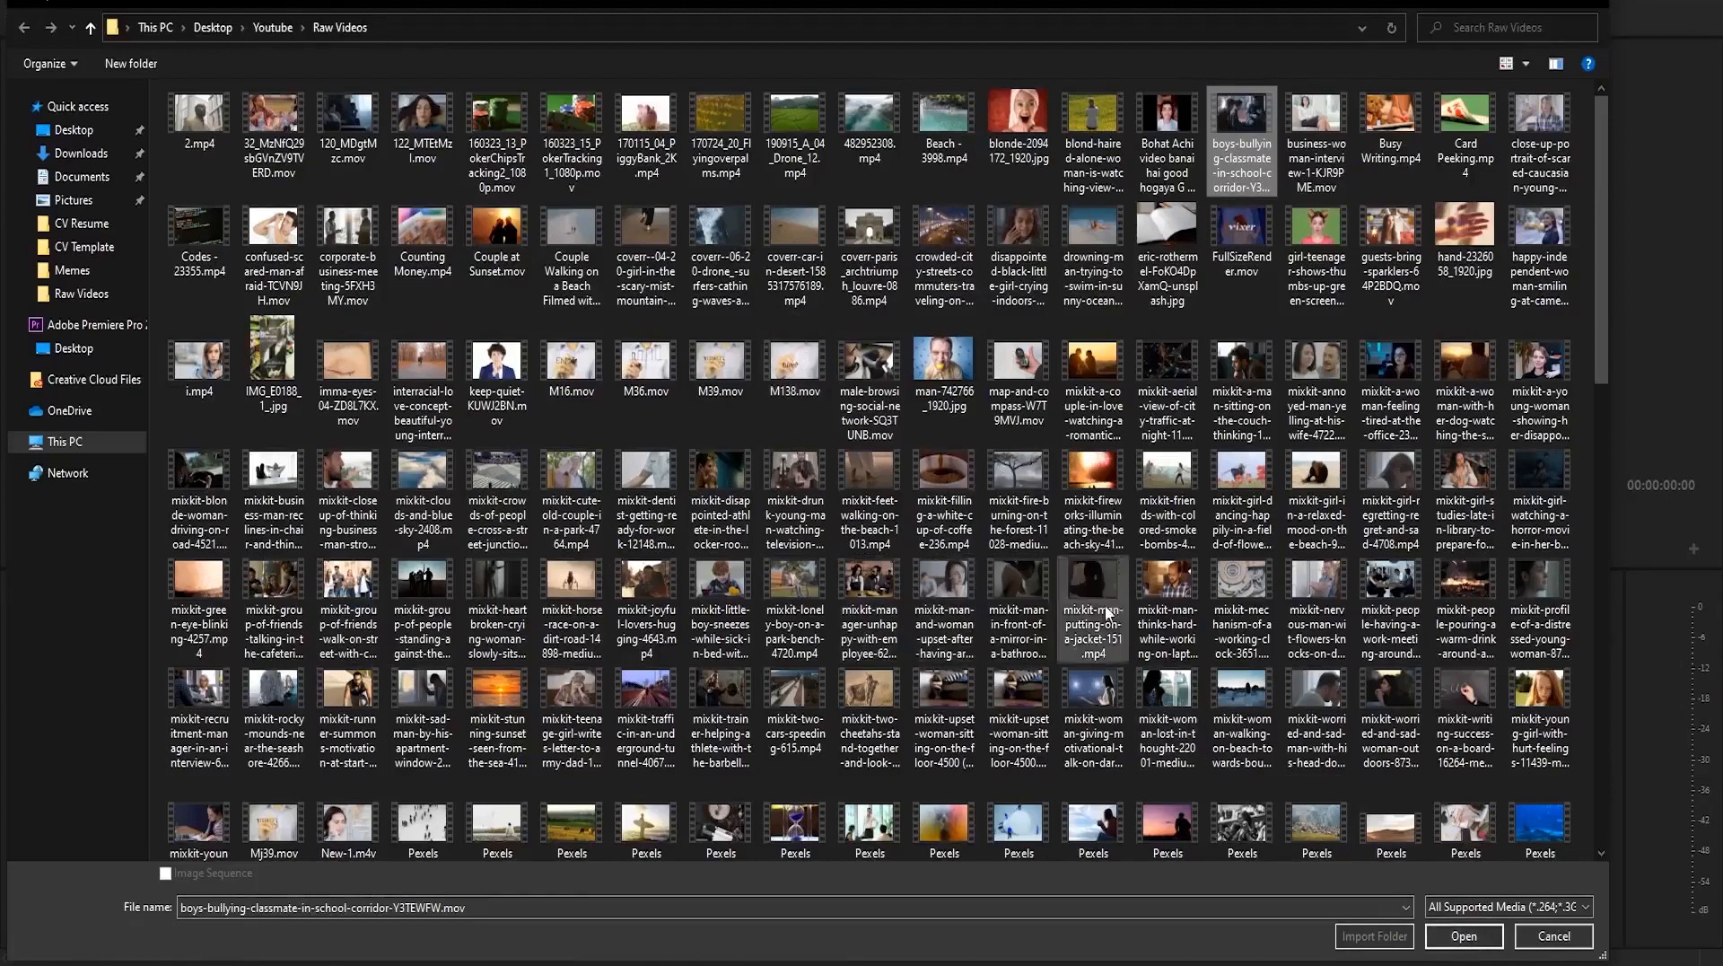
{"action": "left_click", "coordinate": [1463, 937]}
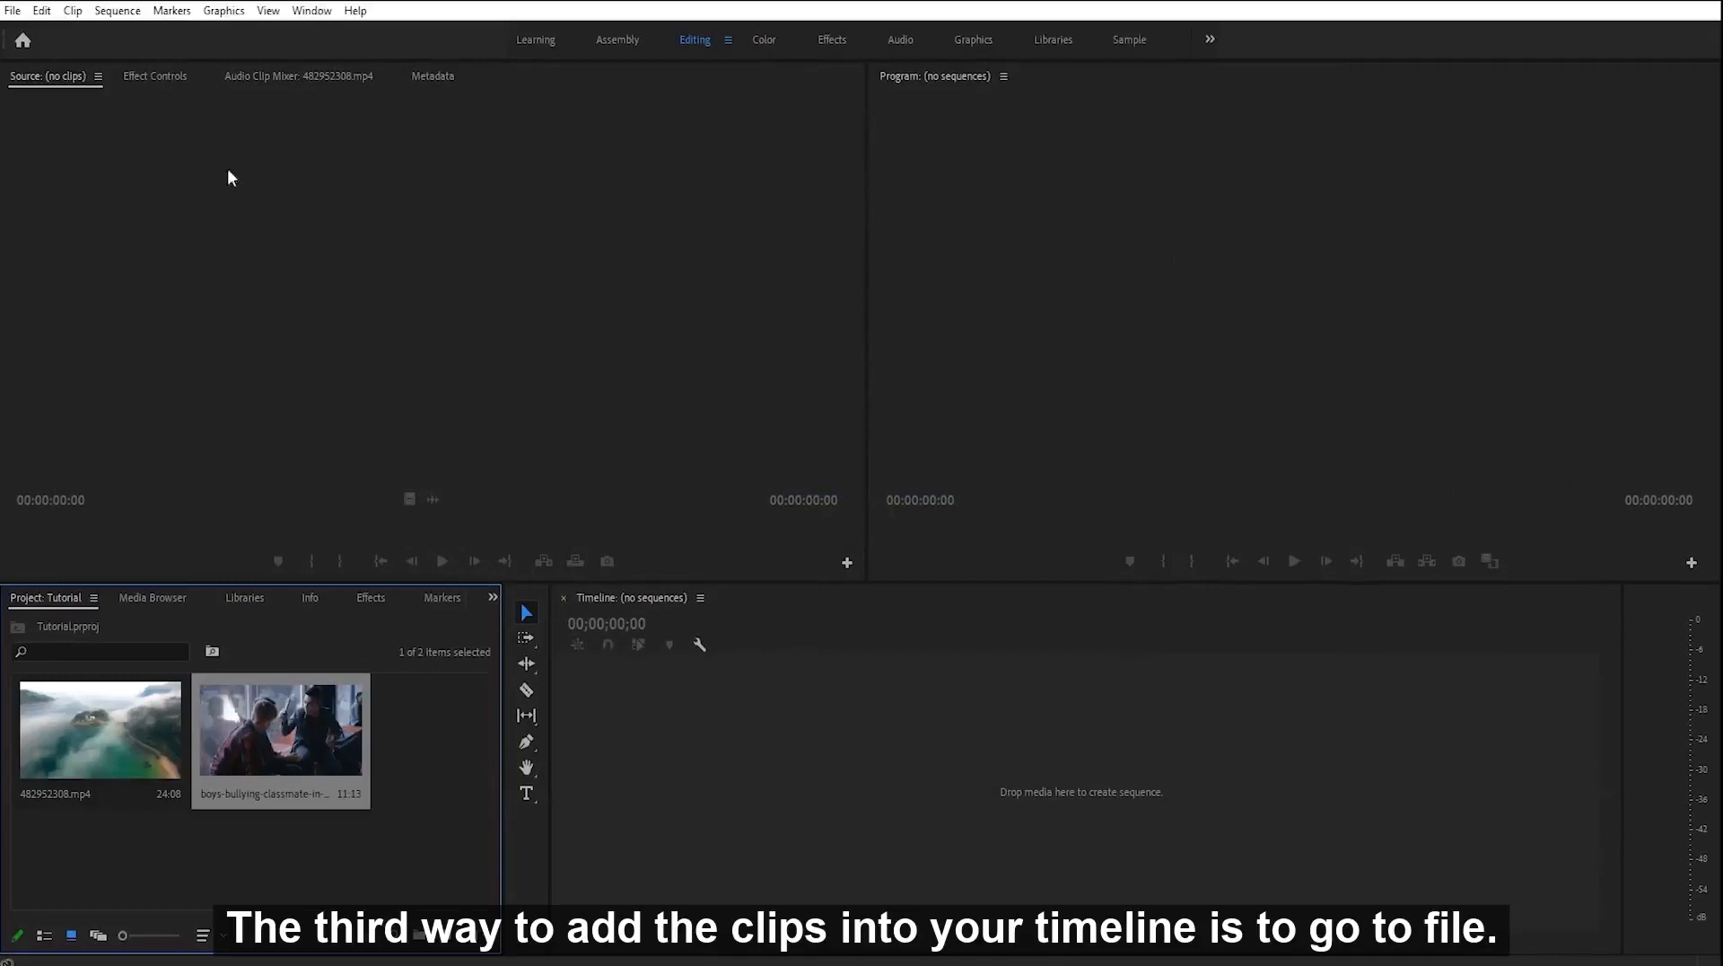
- Import i.mp4 from the Raw Videos folder into the project
{"action": "left_click", "coordinate": [13, 11]}
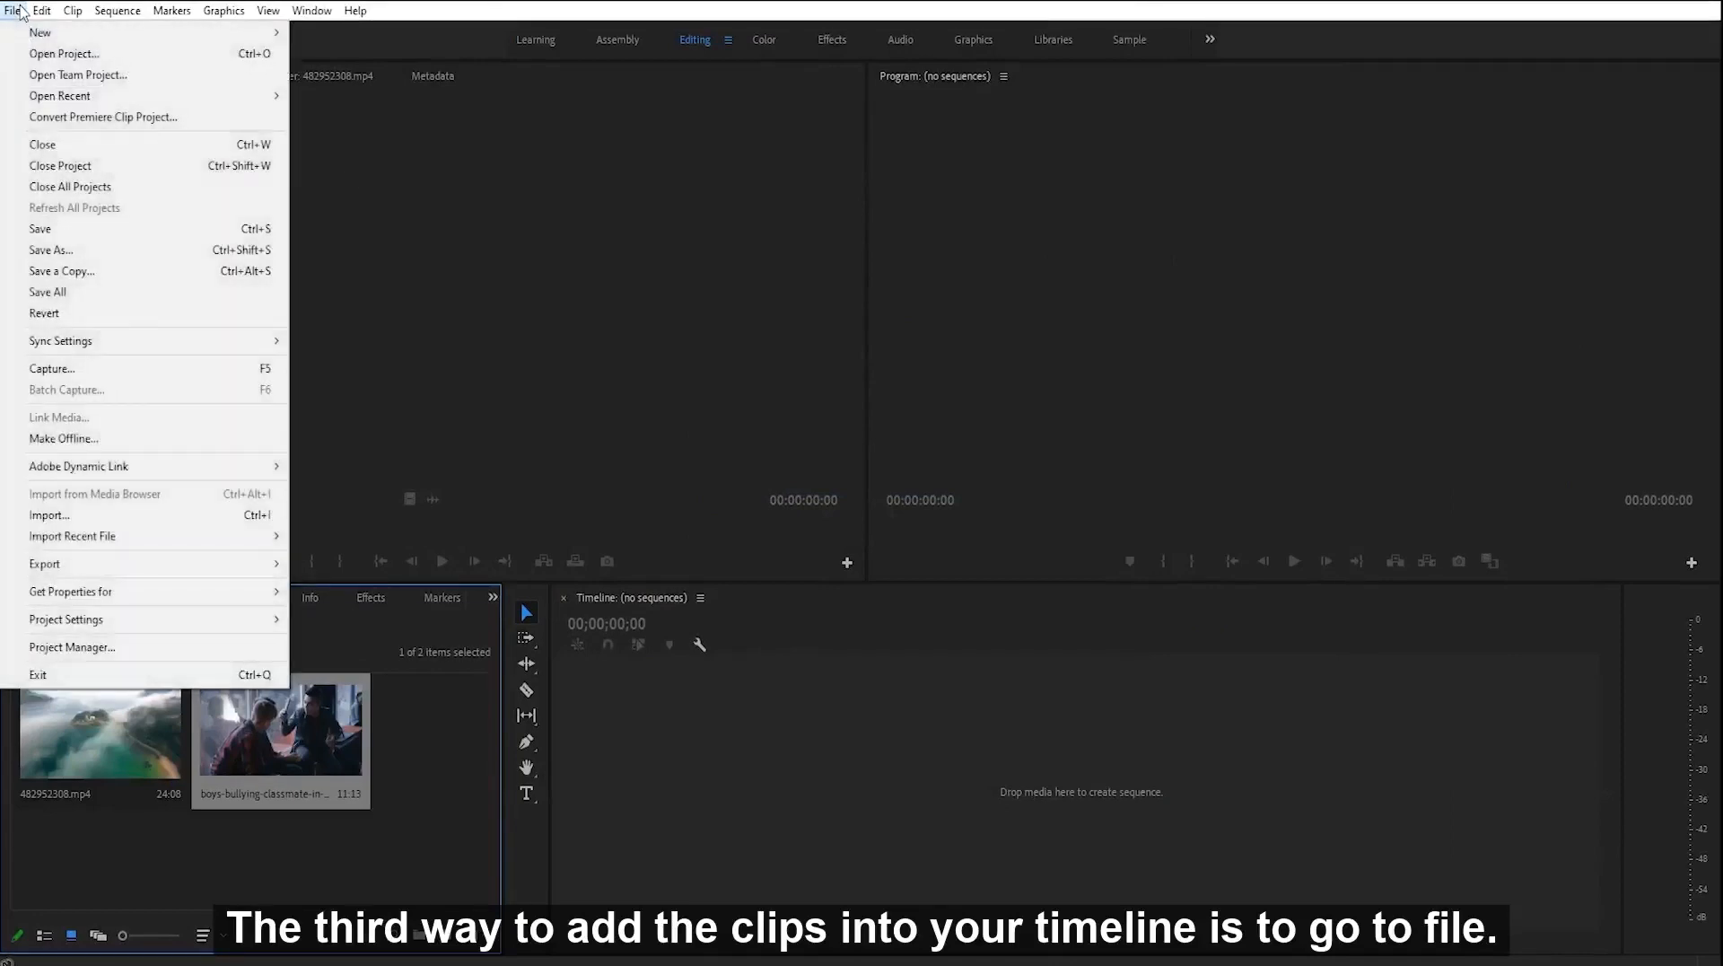
{"action": "left_click", "coordinate": [232, 520]}
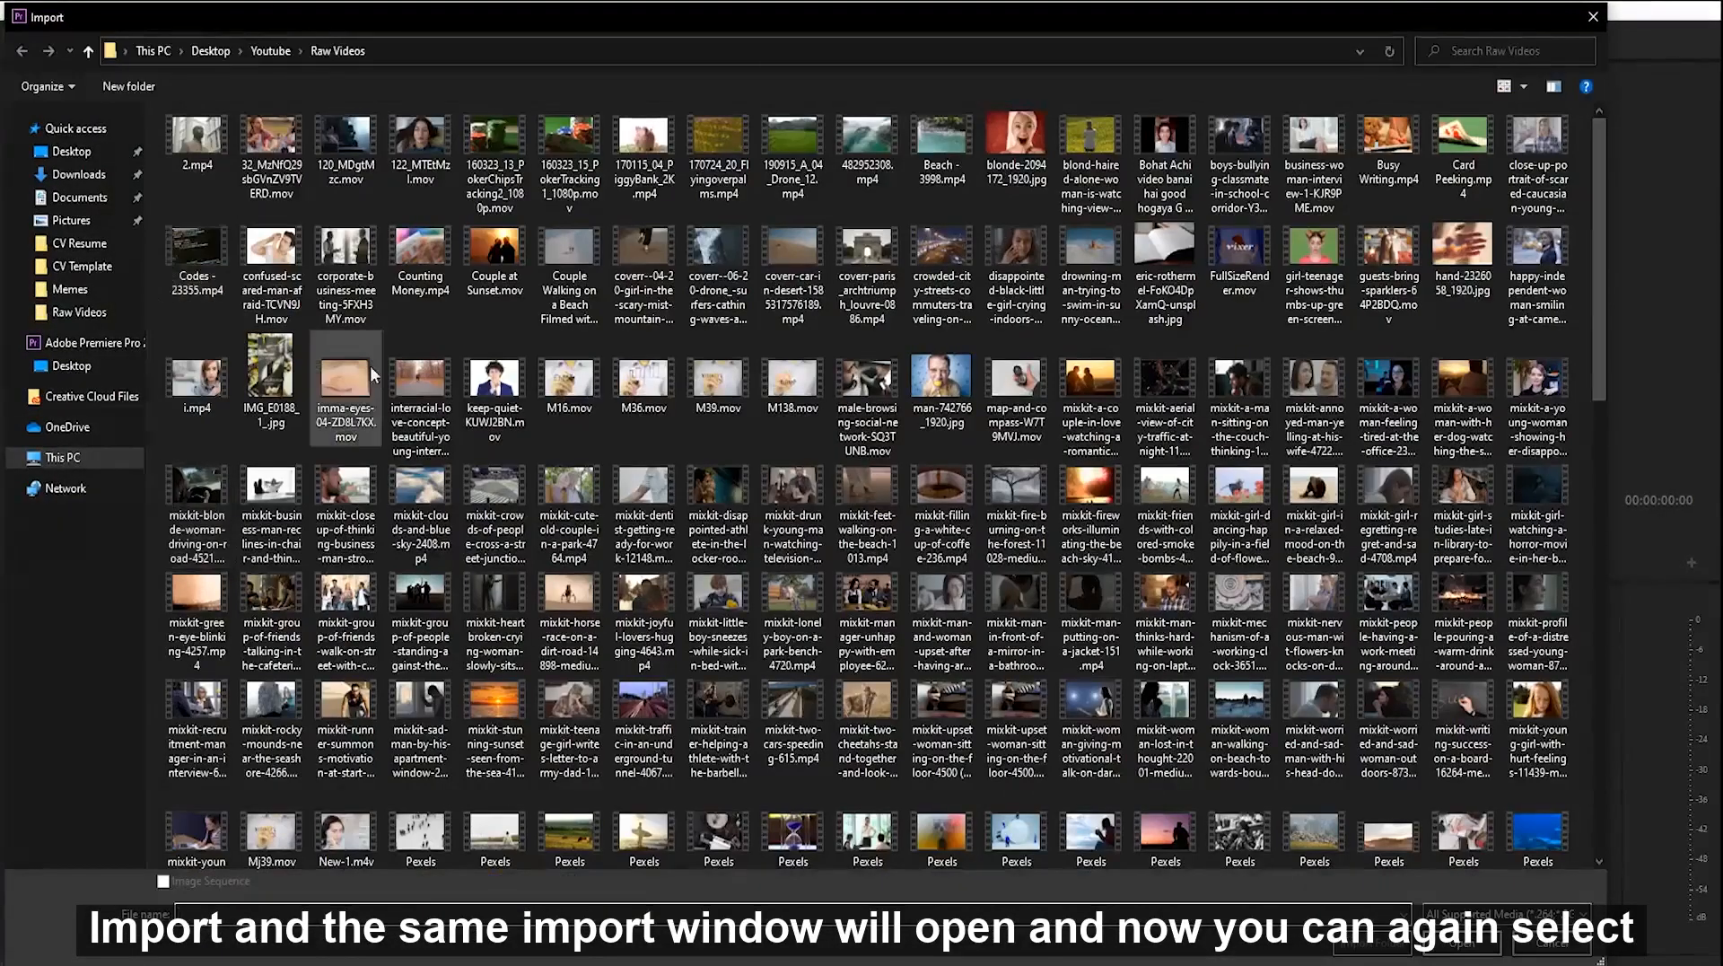
{"action": "left_click", "coordinate": [216, 386]}
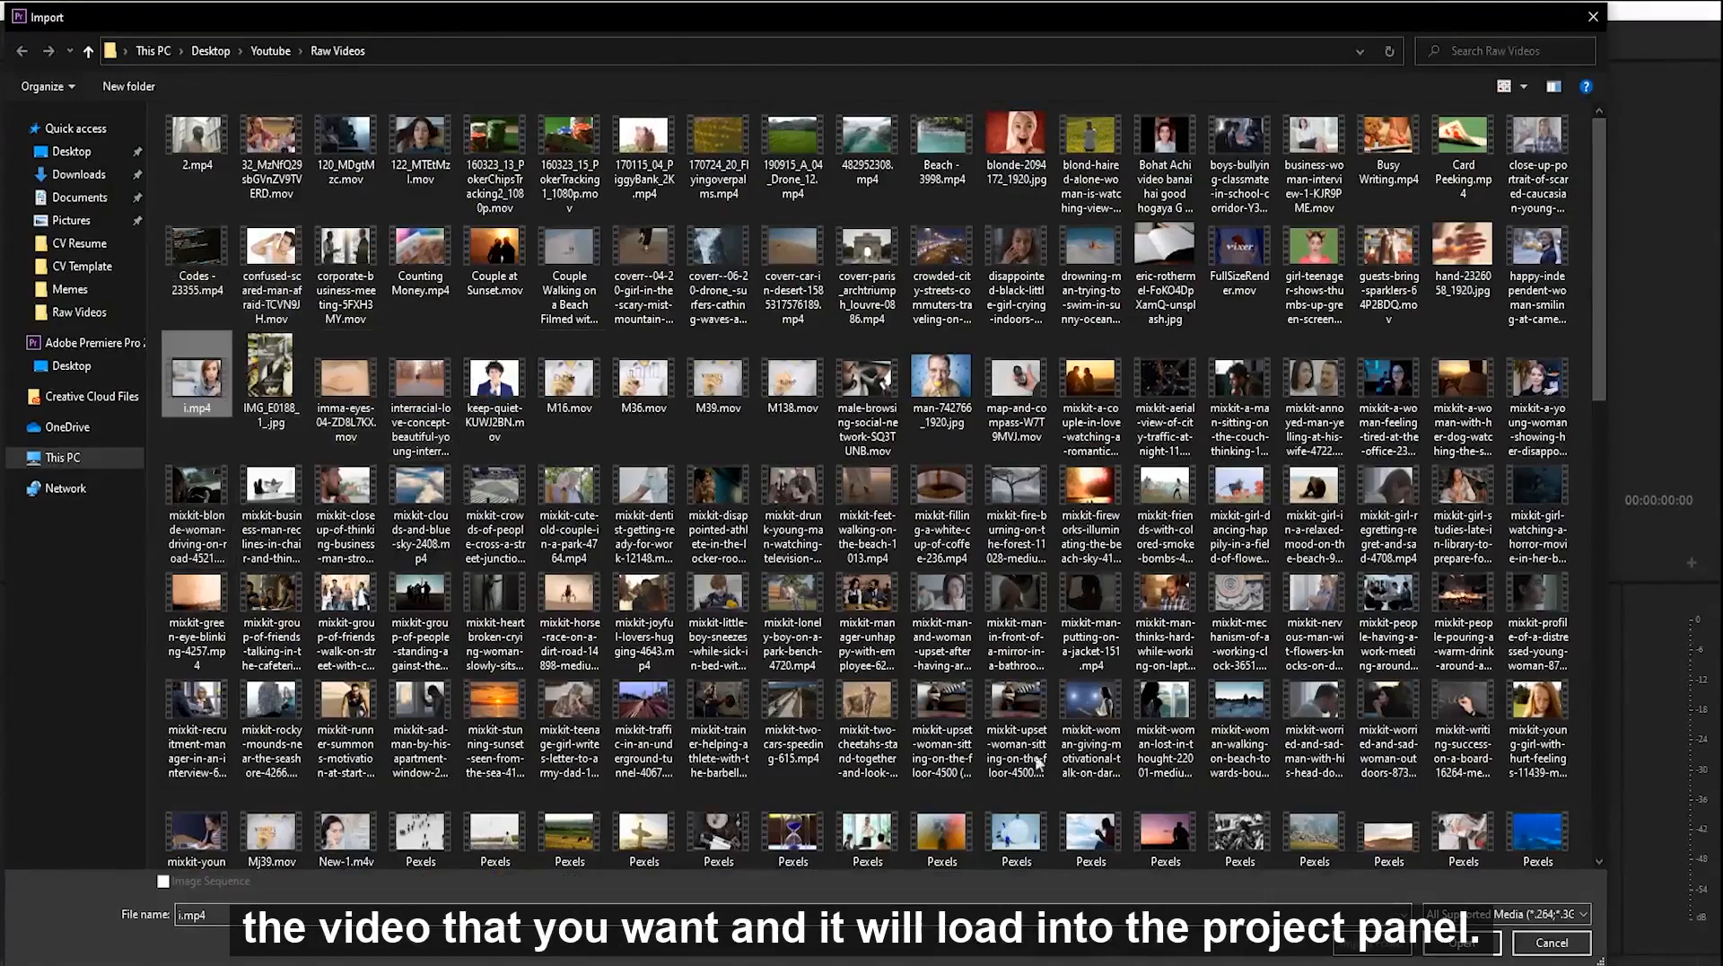
{"action": "left_click", "coordinate": [1481, 944]}
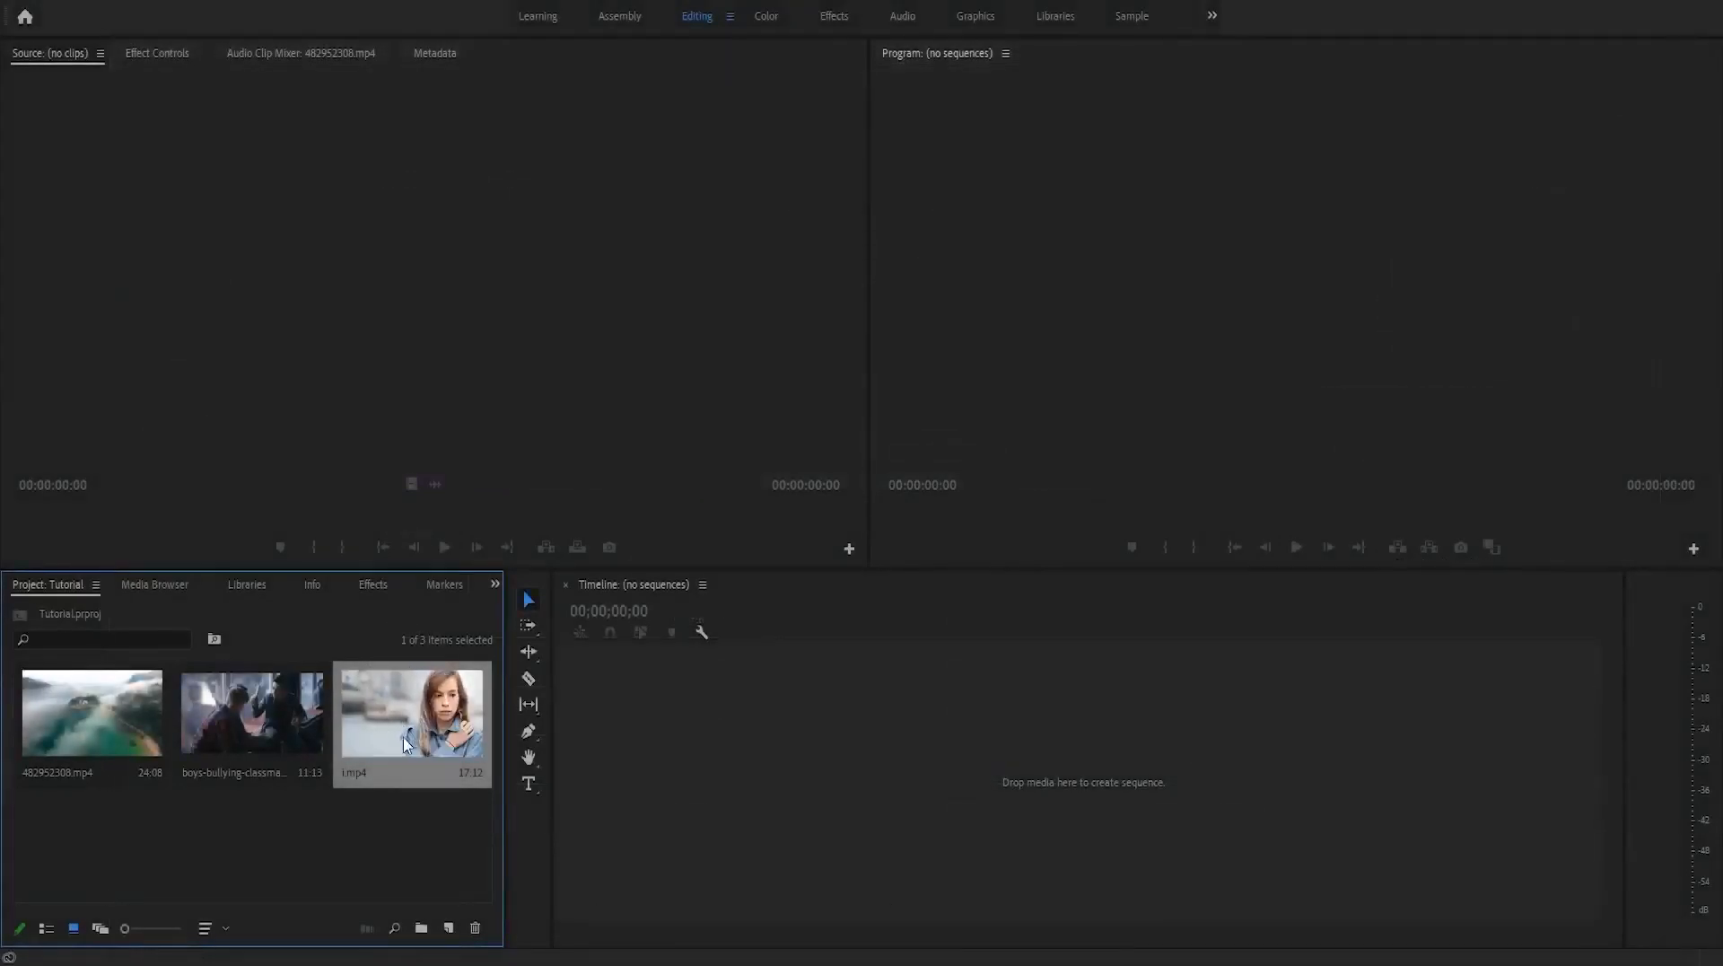
- Load i.mp4 into the Source monitor and mark its In point at 00:00:04:17
{"action": "left_click_drag", "start_coordinate": [401, 741], "coordinate": [363, 350]}
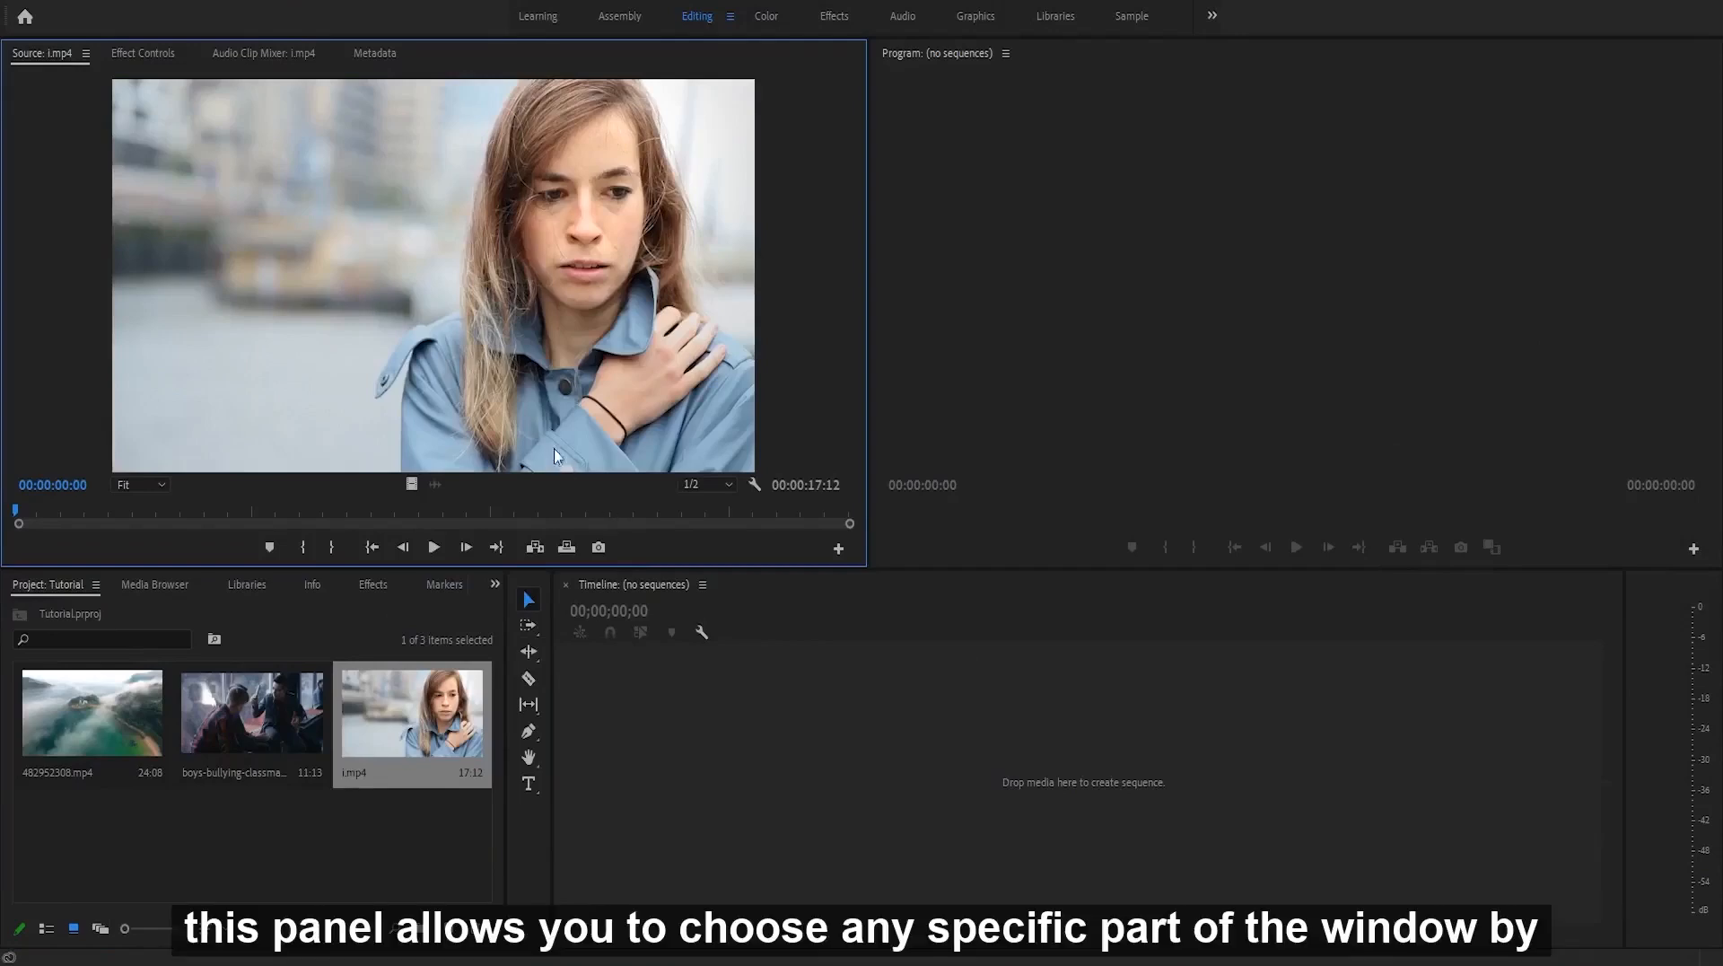
{"action": "left_click_drag", "start_coordinate": [131, 510], "coordinate": [239, 530]}
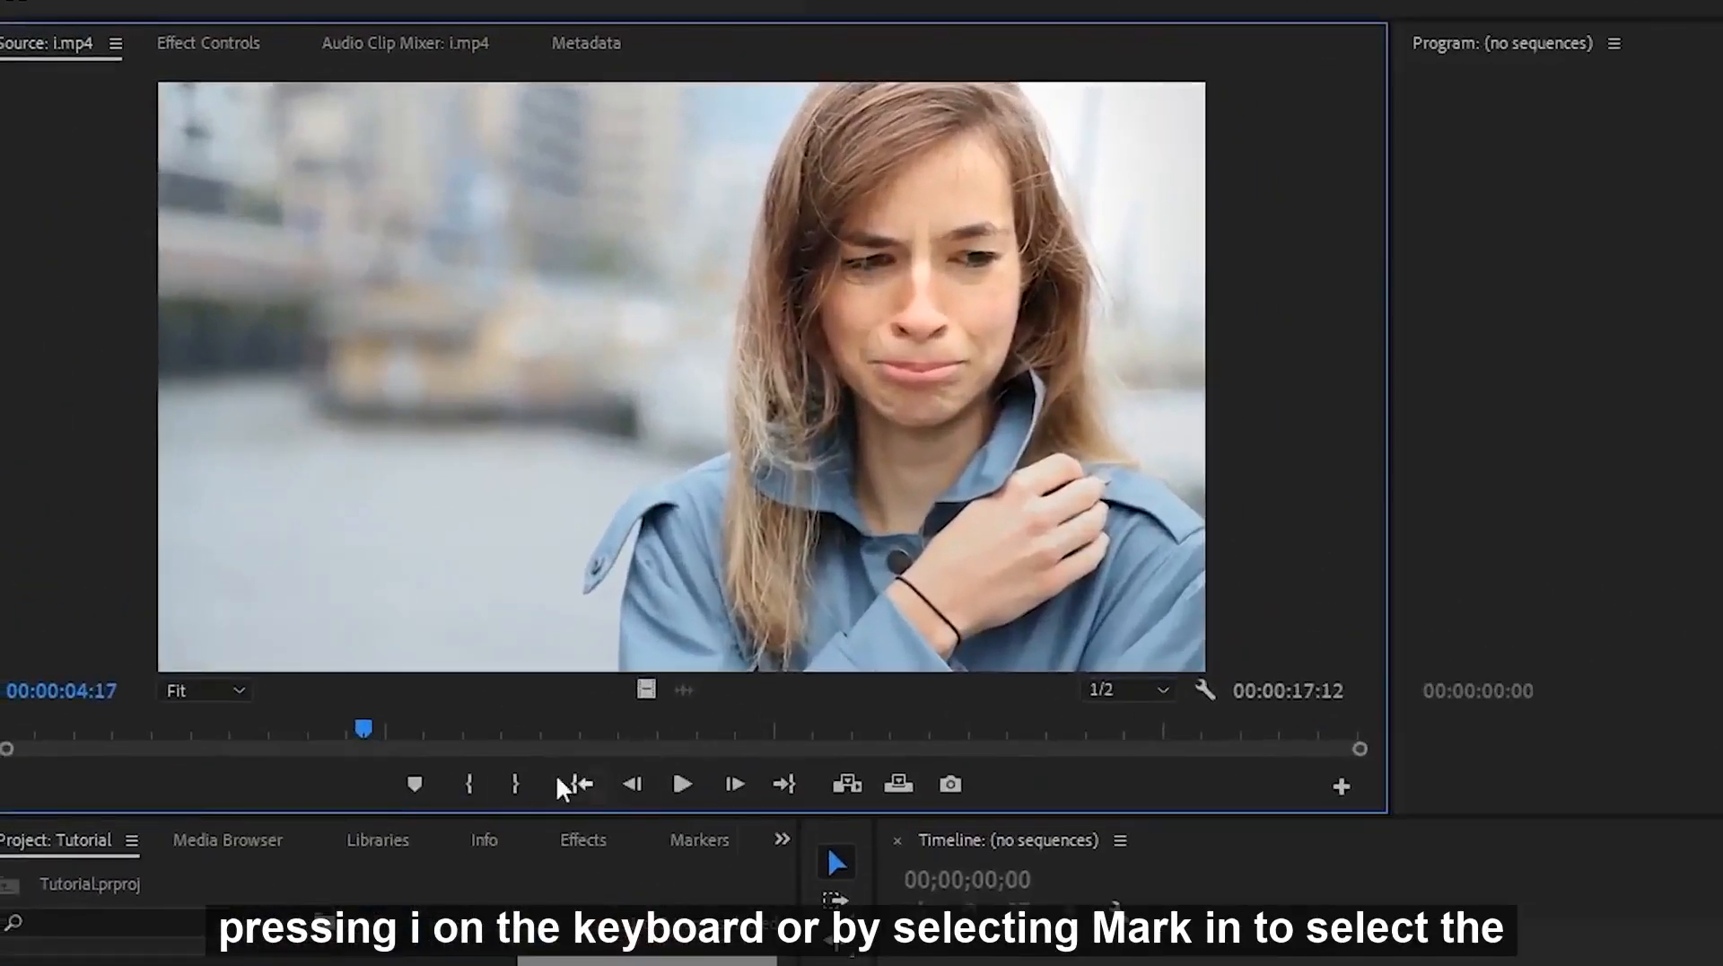
{"action": "left_click", "coordinate": [468, 777]}
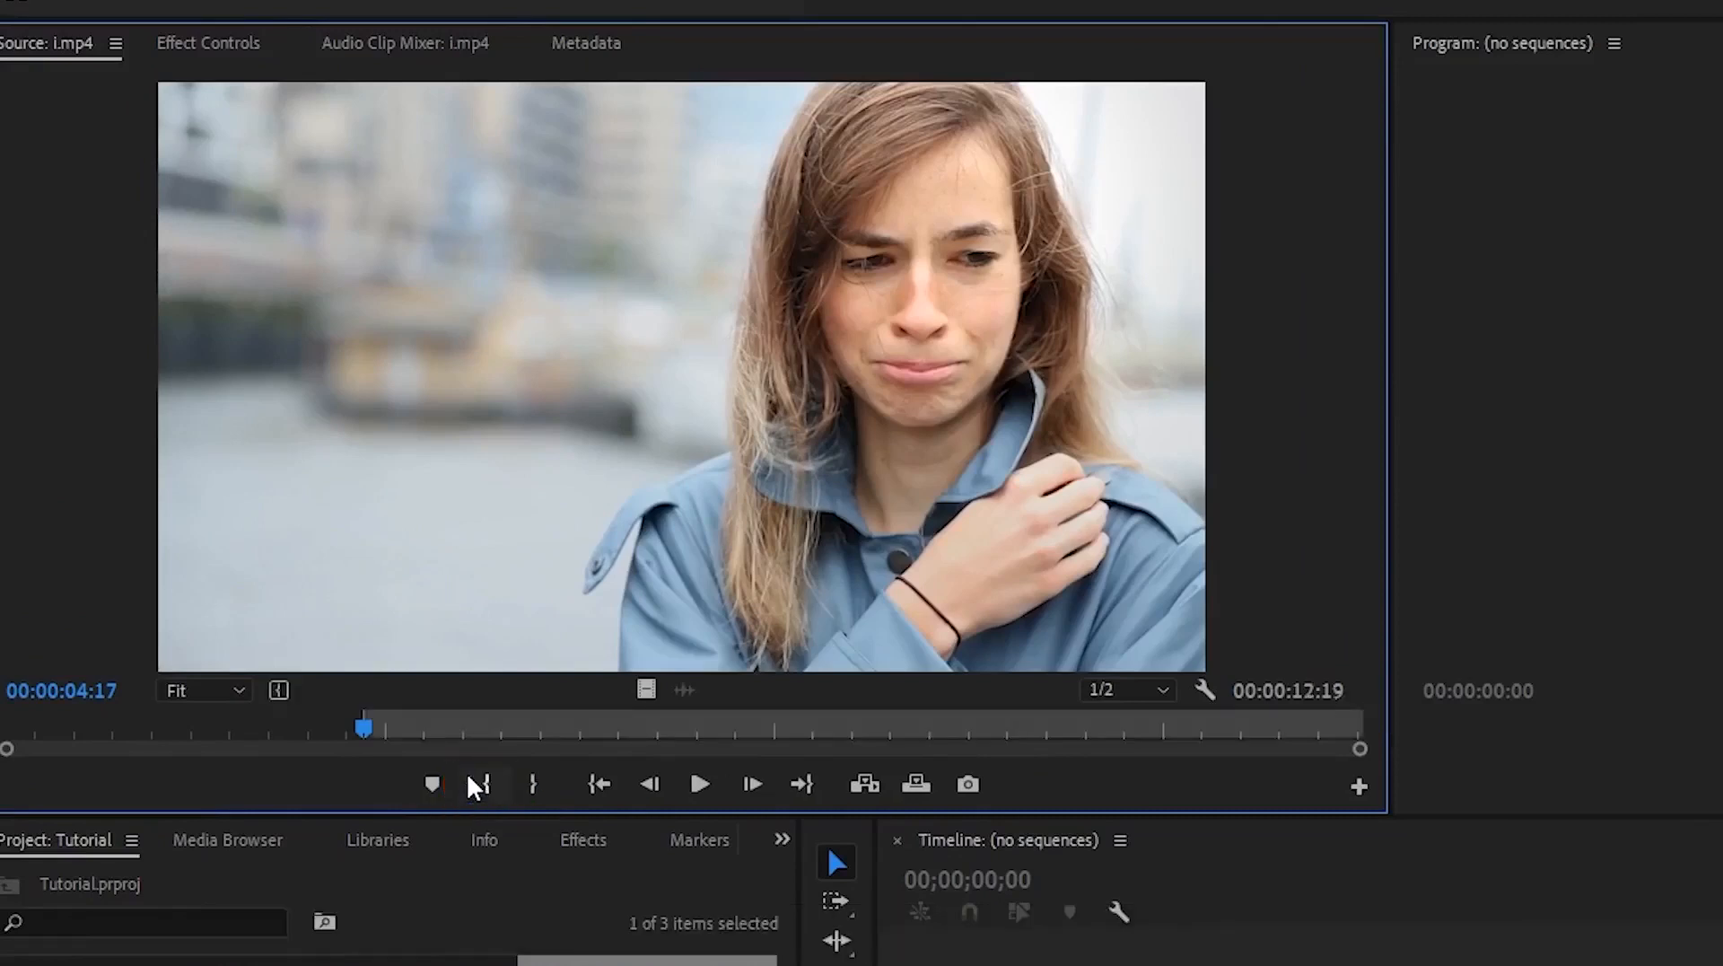
- Mark the Out point of i.mp4 at 00:00:13:06 and place the marked range on the empty timeline
{"action": "left_click_drag", "start_coordinate": [495, 725], "coordinate": [1034, 728]}
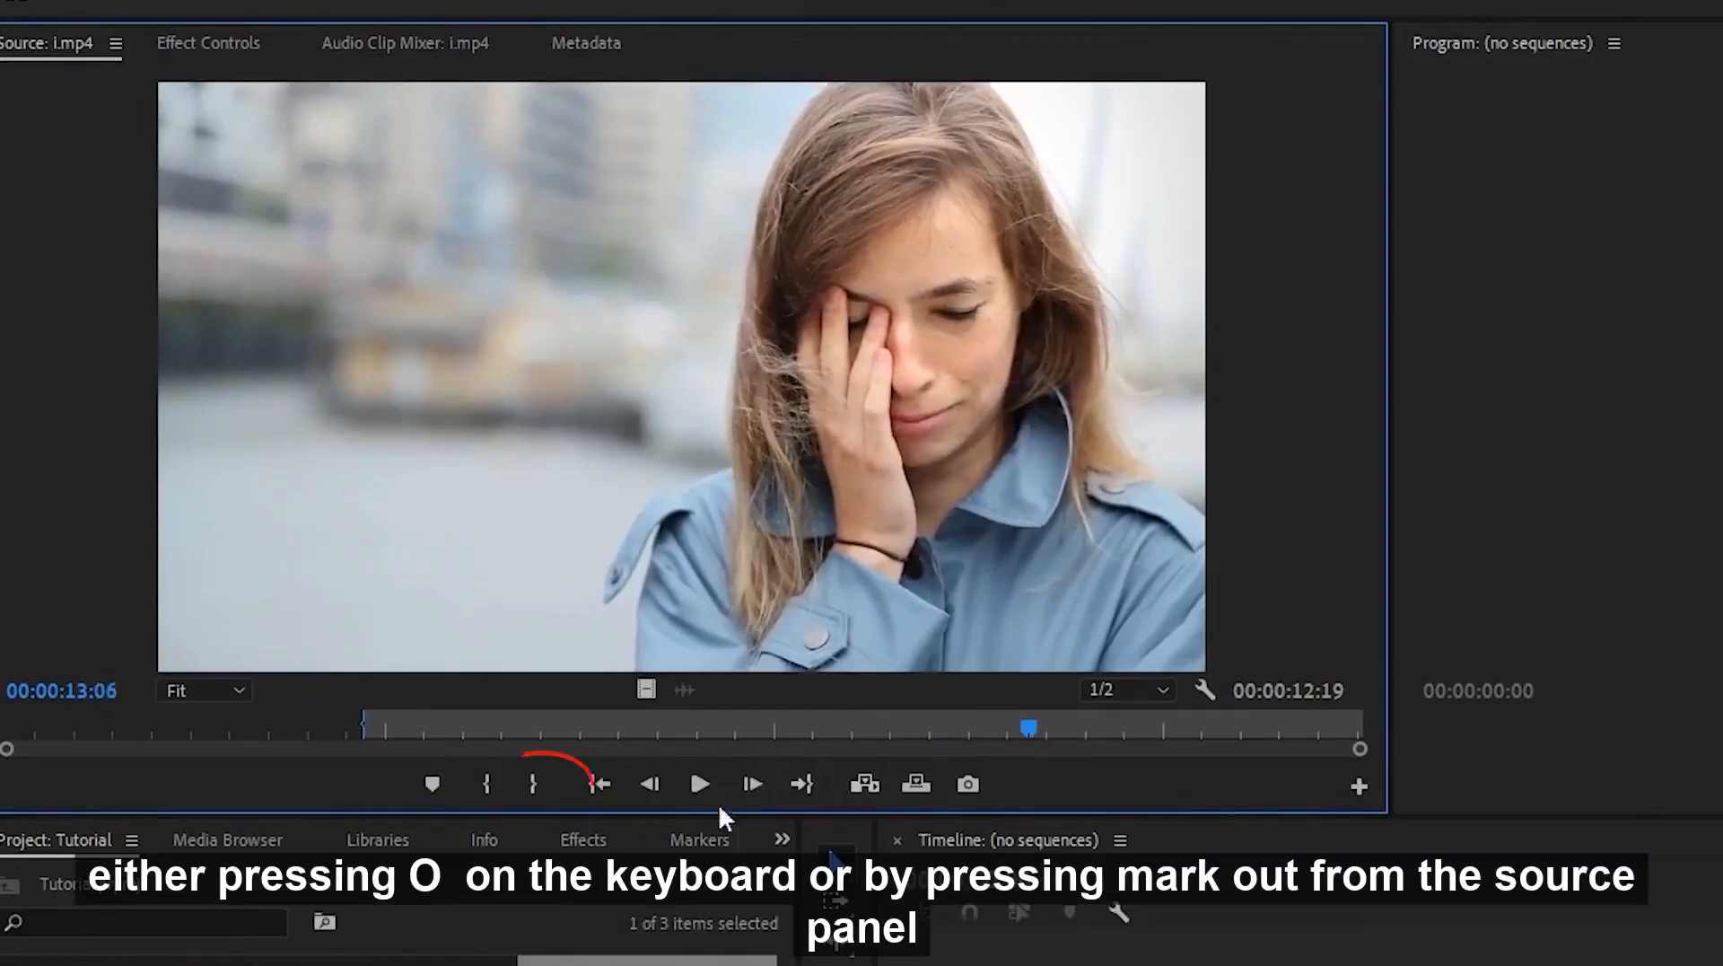
{"action": "left_click", "coordinate": [535, 777]}
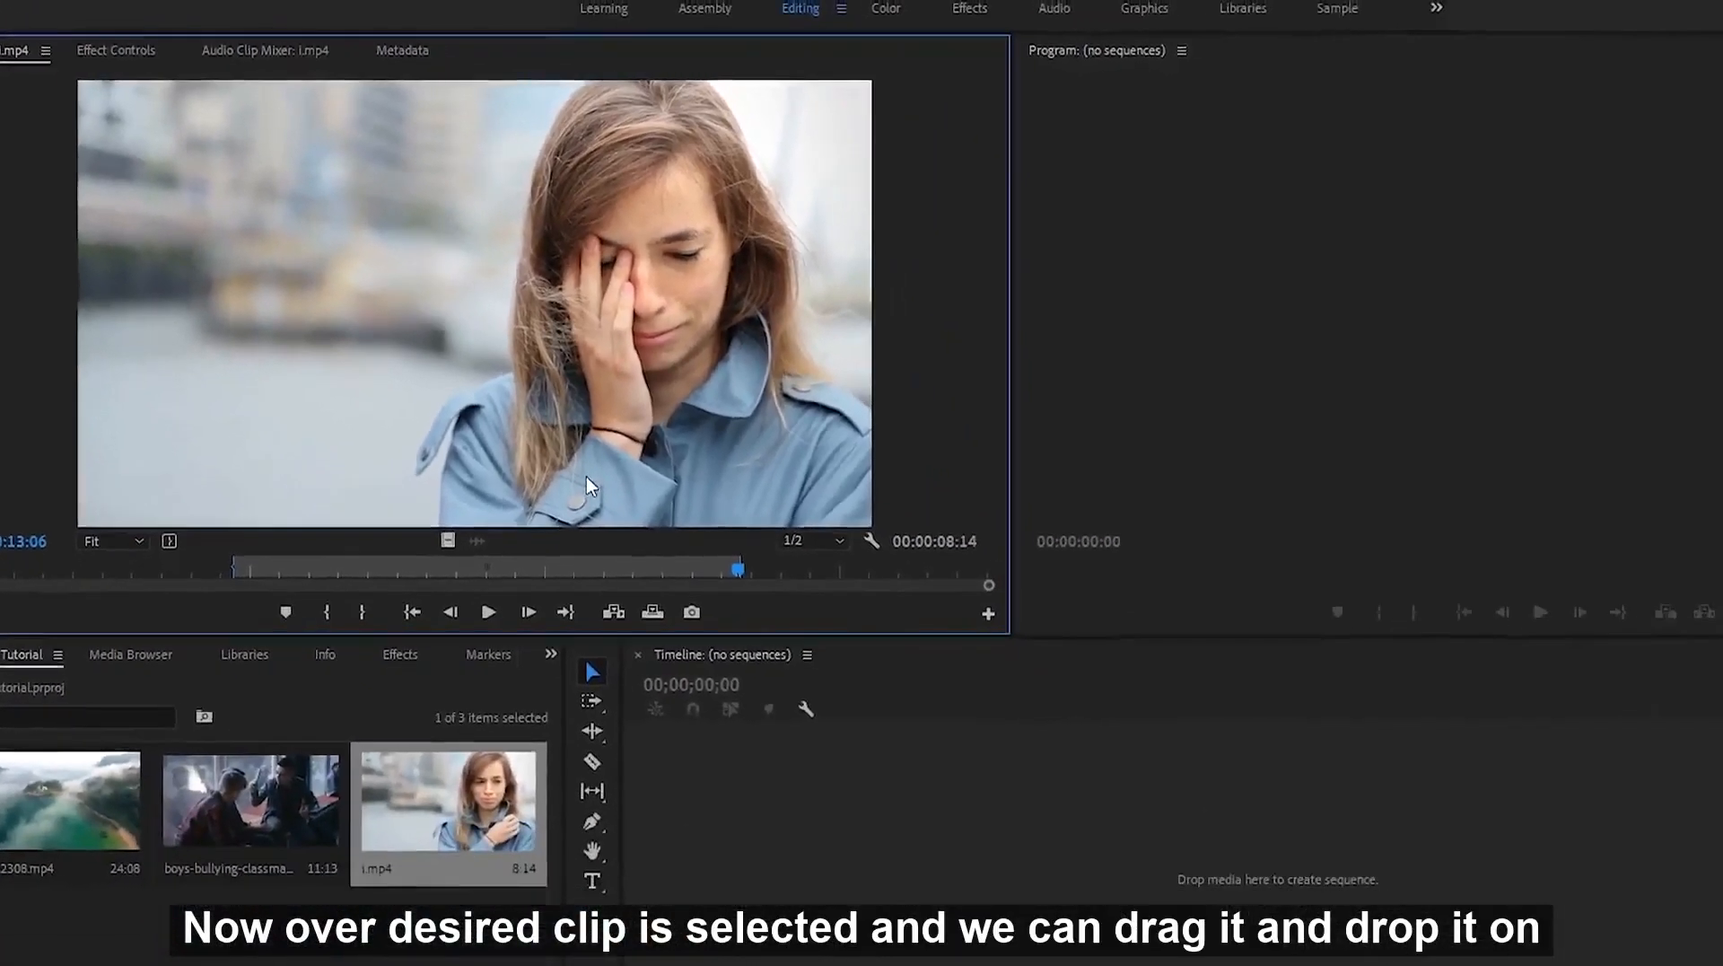
{"action": "left_click_drag", "start_coordinate": [375, 320], "coordinate": [734, 771]}
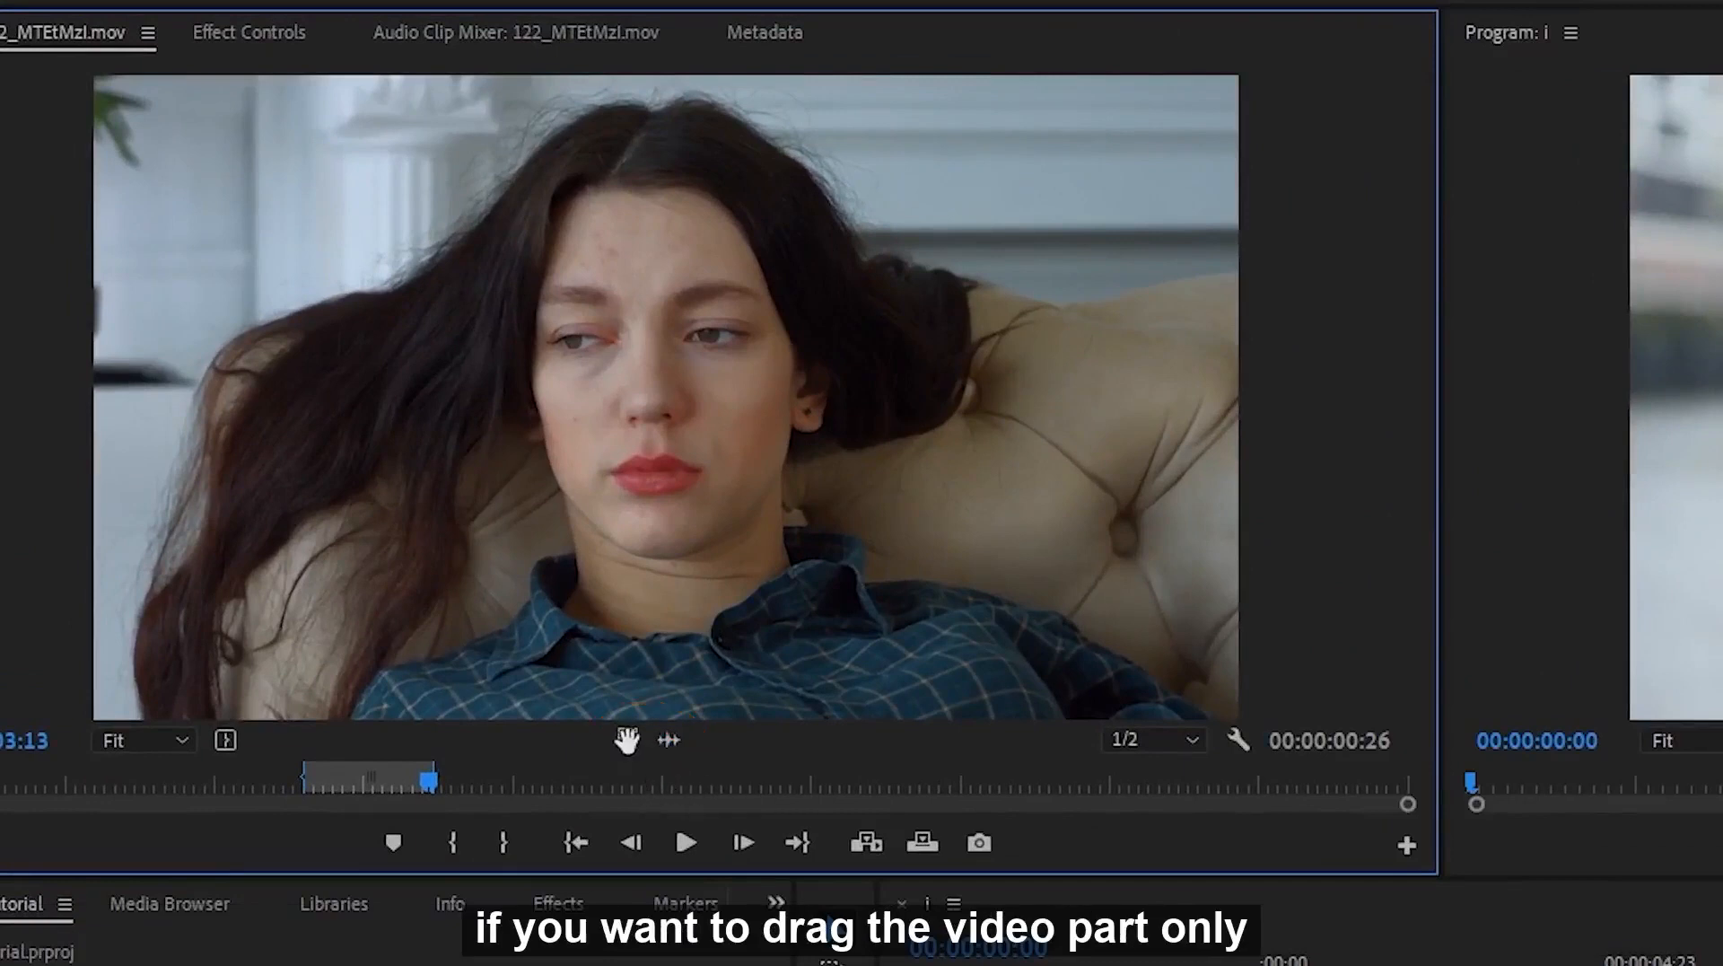
- Add only the video of the marked 122_MTEtMzI.mov range to V1 after i.mp4, and only its audio to A1
{"action": "left_click_drag", "start_coordinate": [627, 740], "coordinate": [1676, 960]}
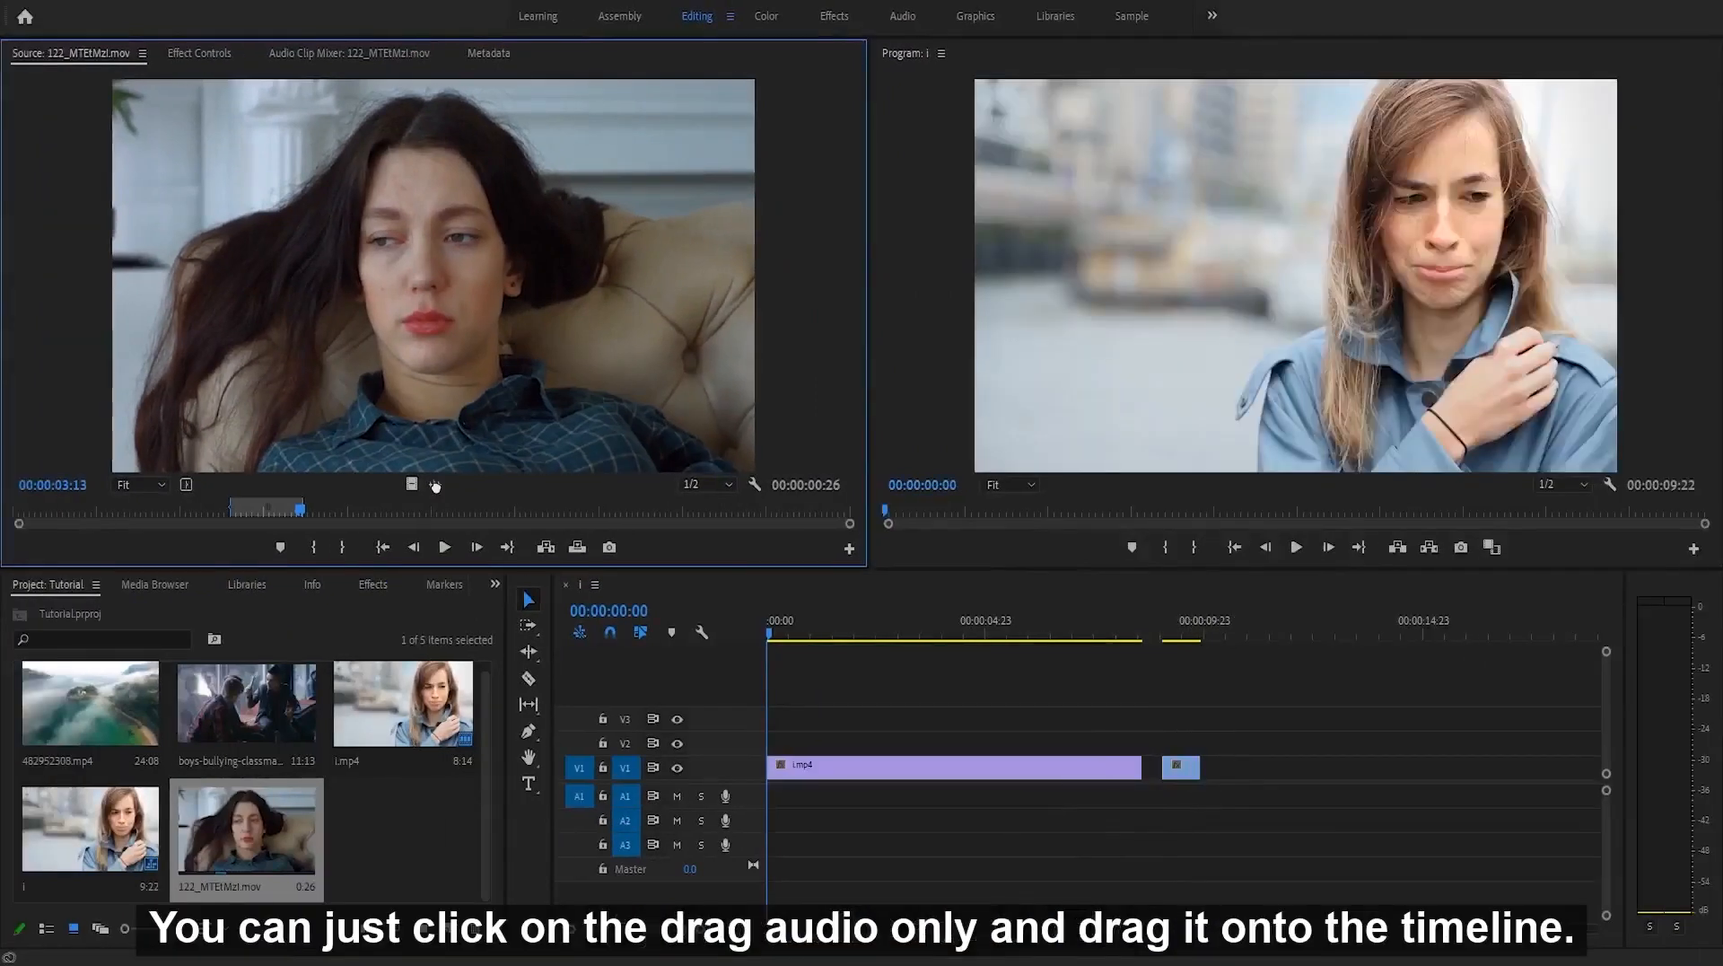
{"action": "left_click_drag", "start_coordinate": [436, 486], "coordinate": [1007, 805]}
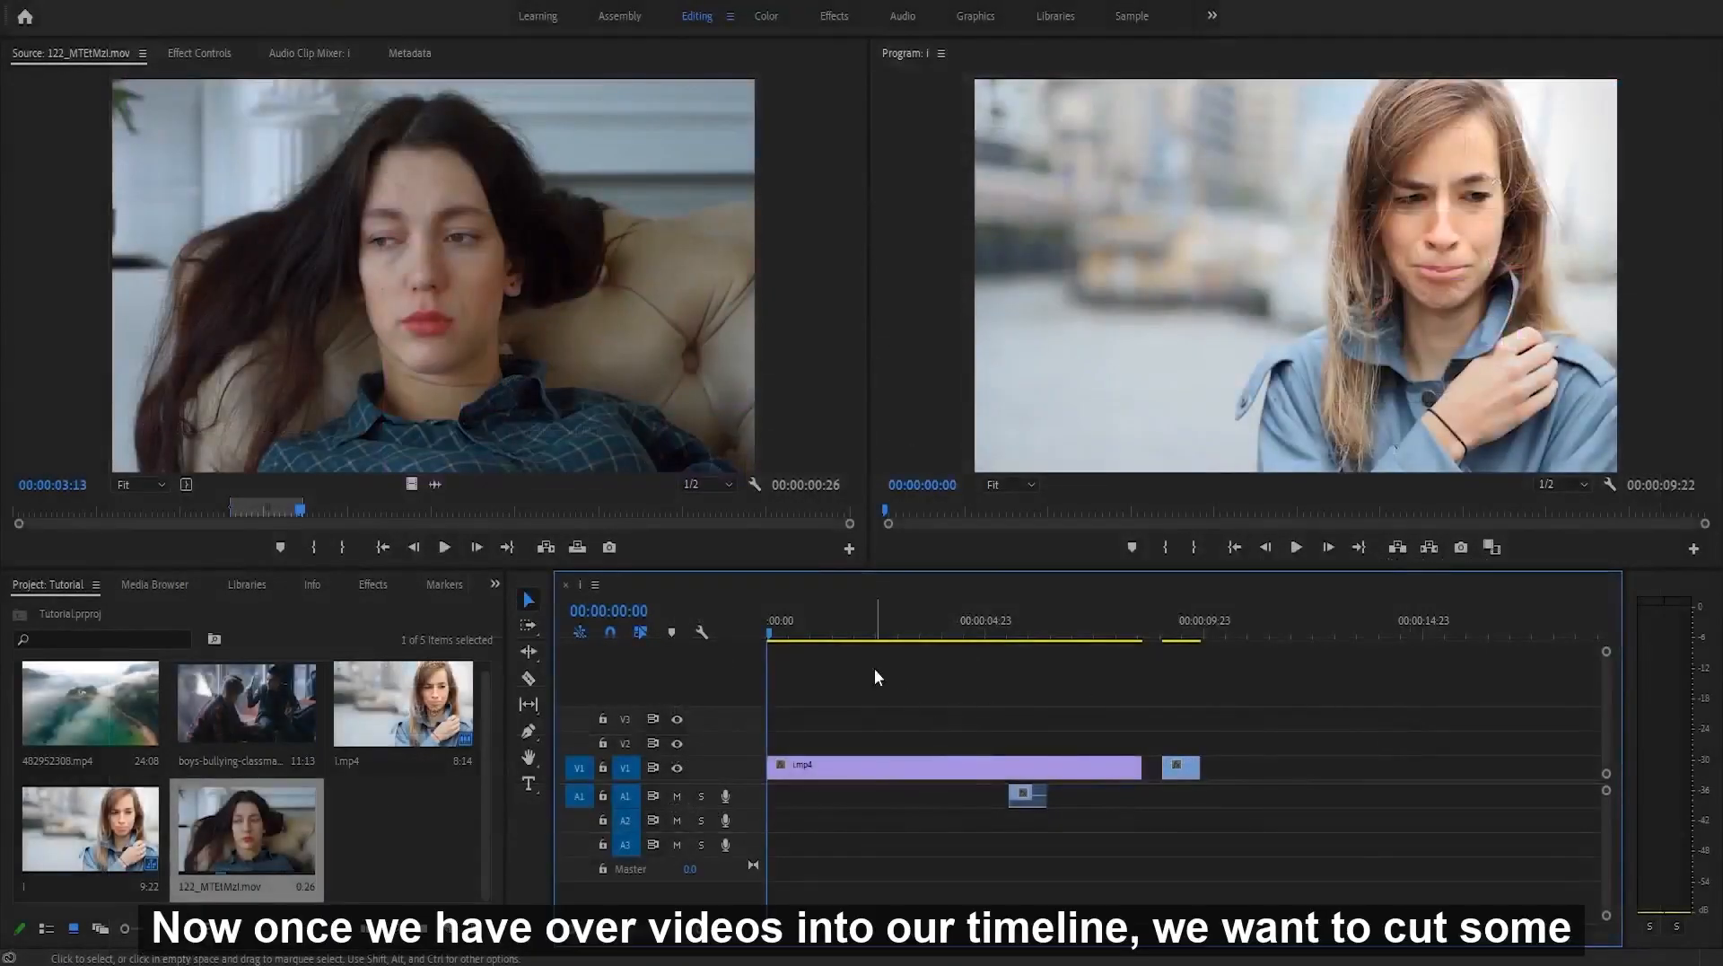
- Park the playhead at 00:00:01:21 and split the i.mp4 clip on V1 at 00:00:04:06 with the Razor tool
{"action": "left_click", "coordinate": [798, 634]}
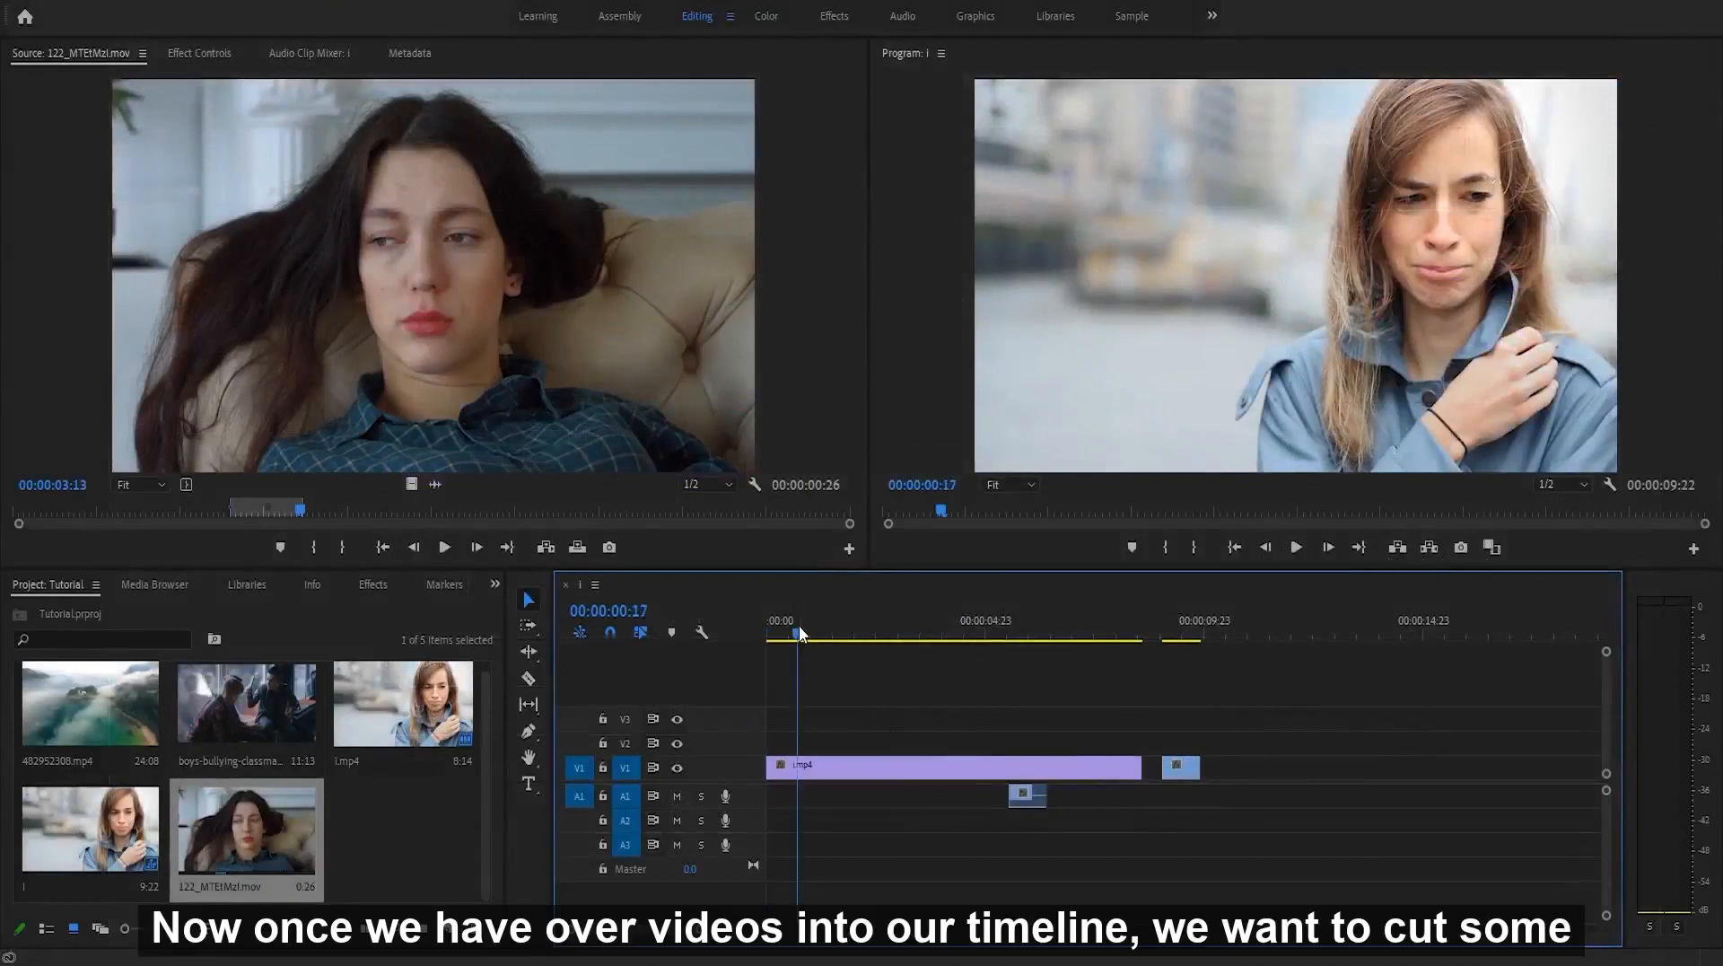
{"action": "left_click_drag", "start_coordinate": [799, 626], "coordinate": [936, 655]}
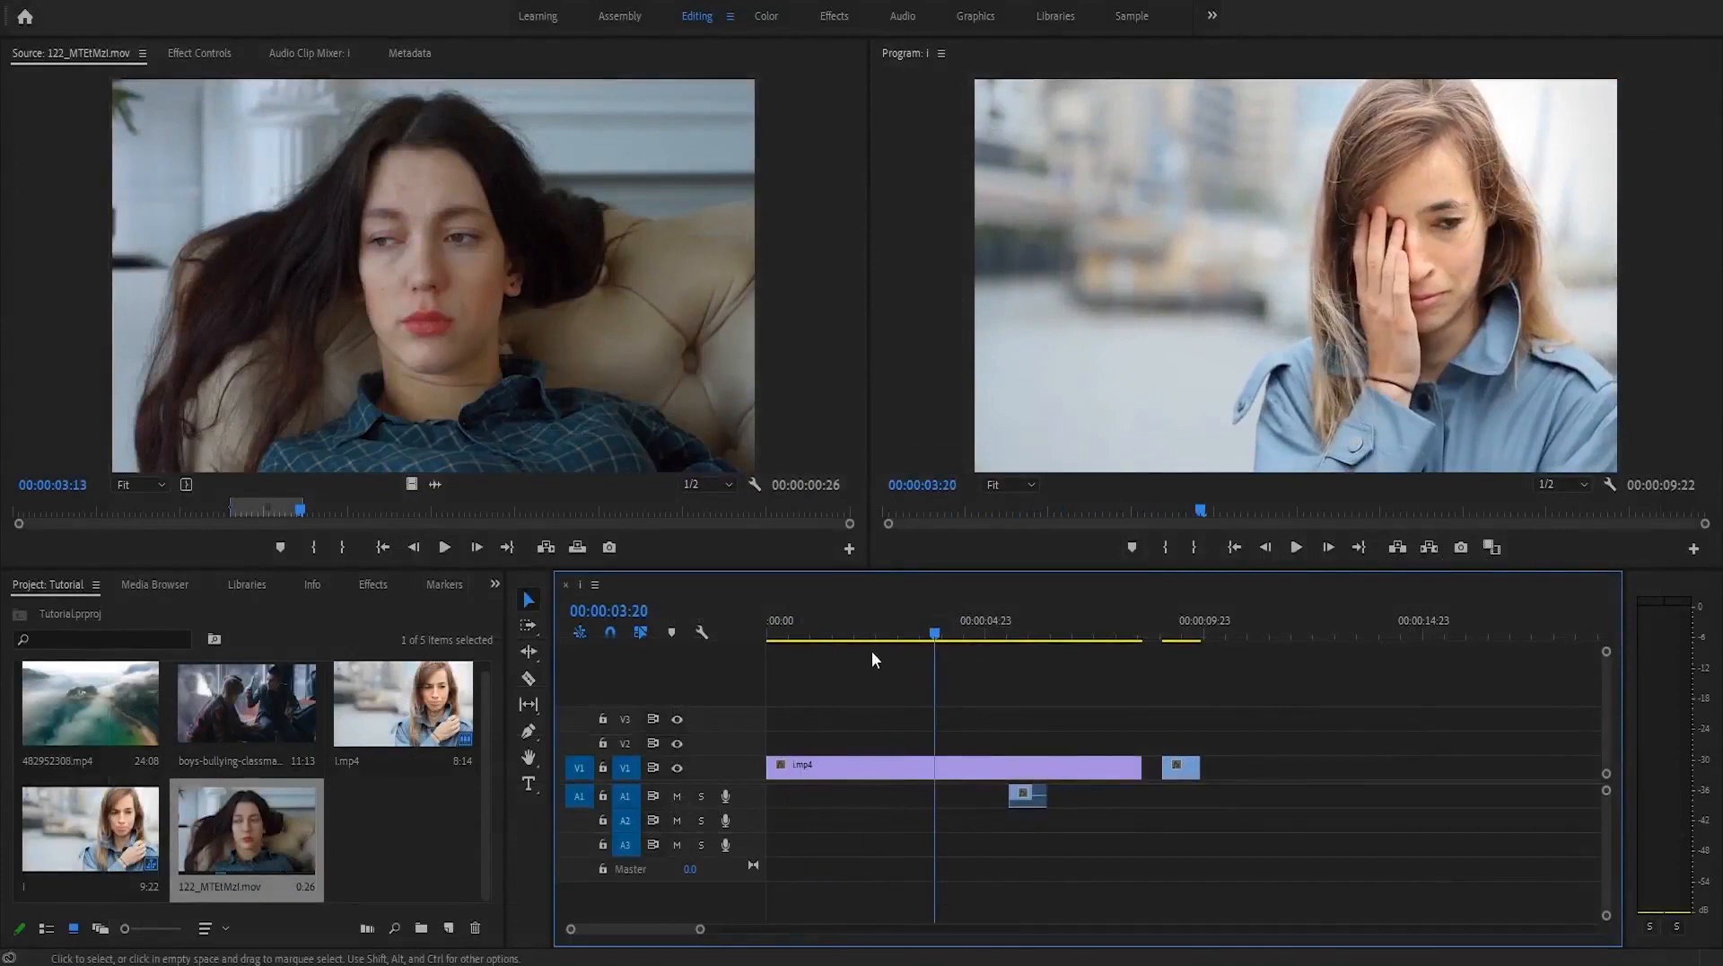
{"action": "left_click_drag", "start_coordinate": [889, 628], "coordinate": [851, 630]}
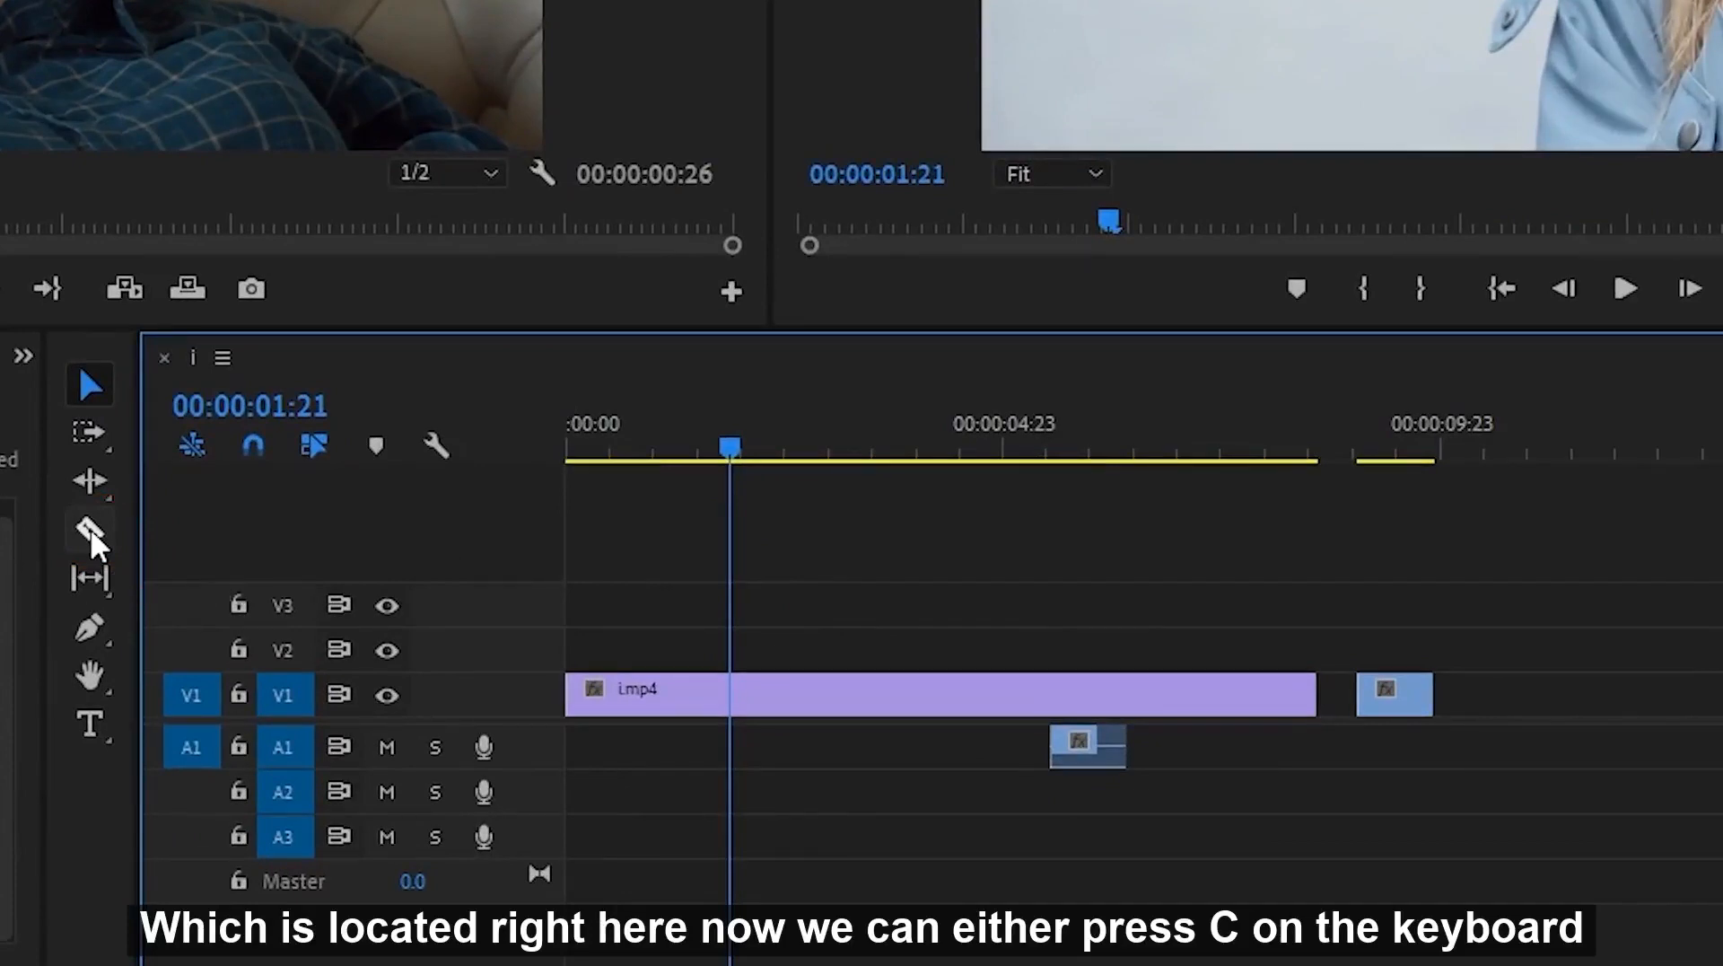
{"action": "key", "text": "c"}
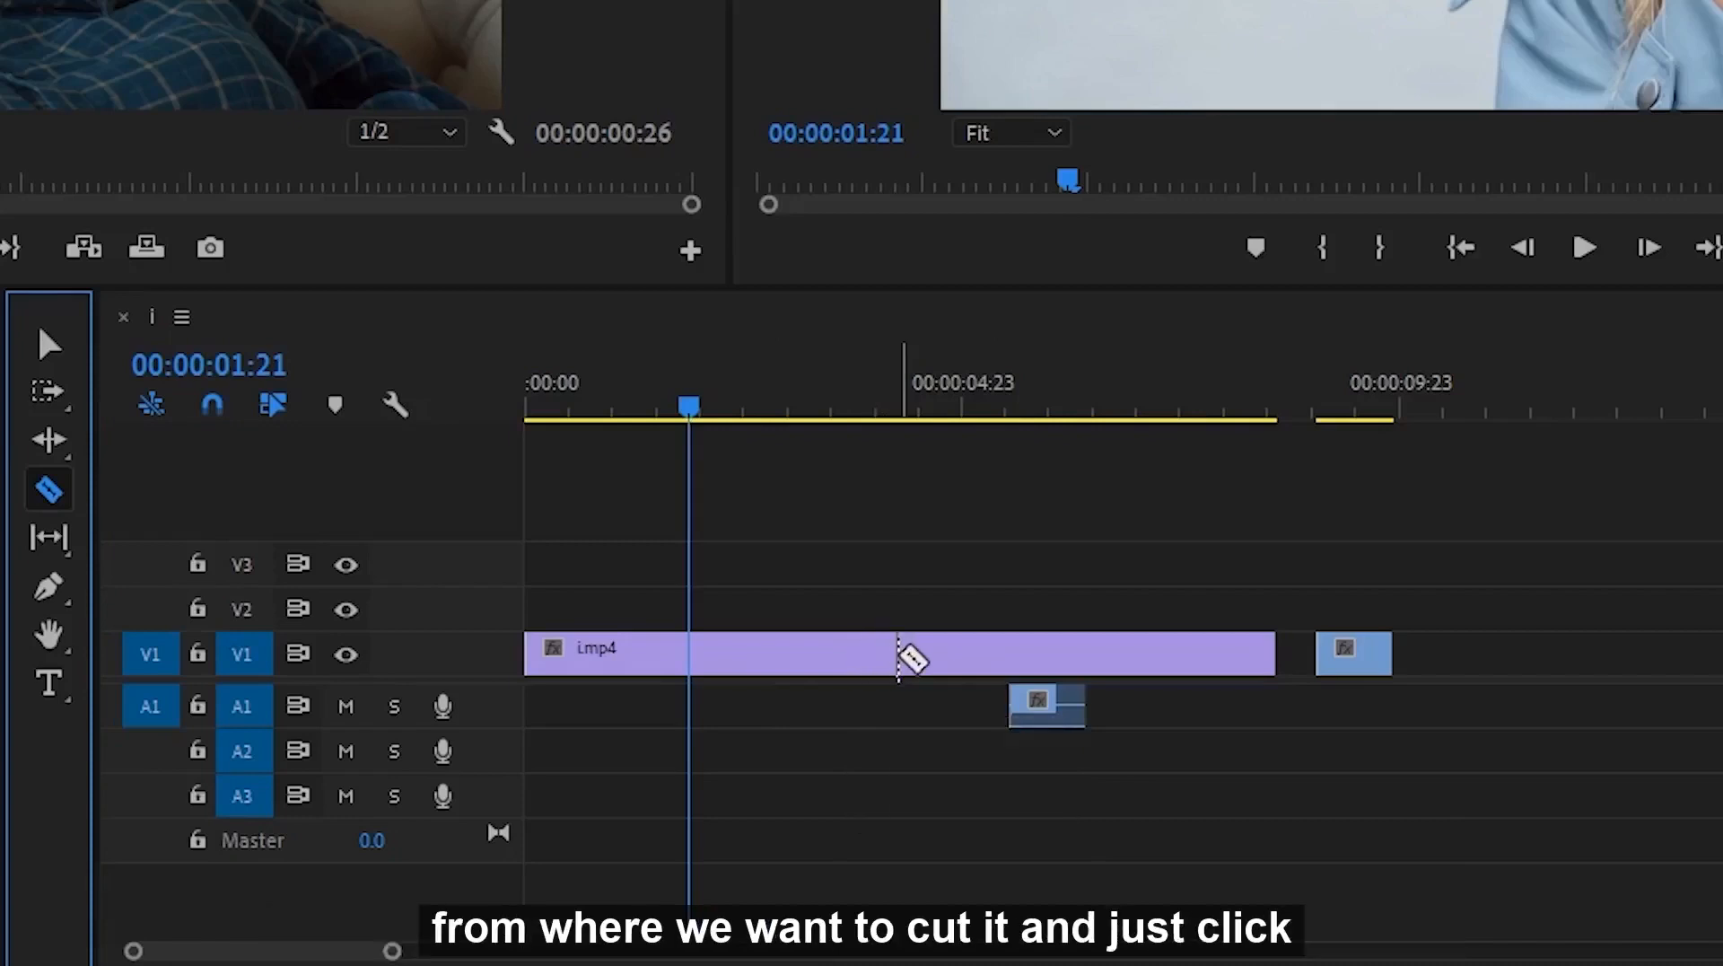
{"action": "left_click", "coordinate": [899, 655]}
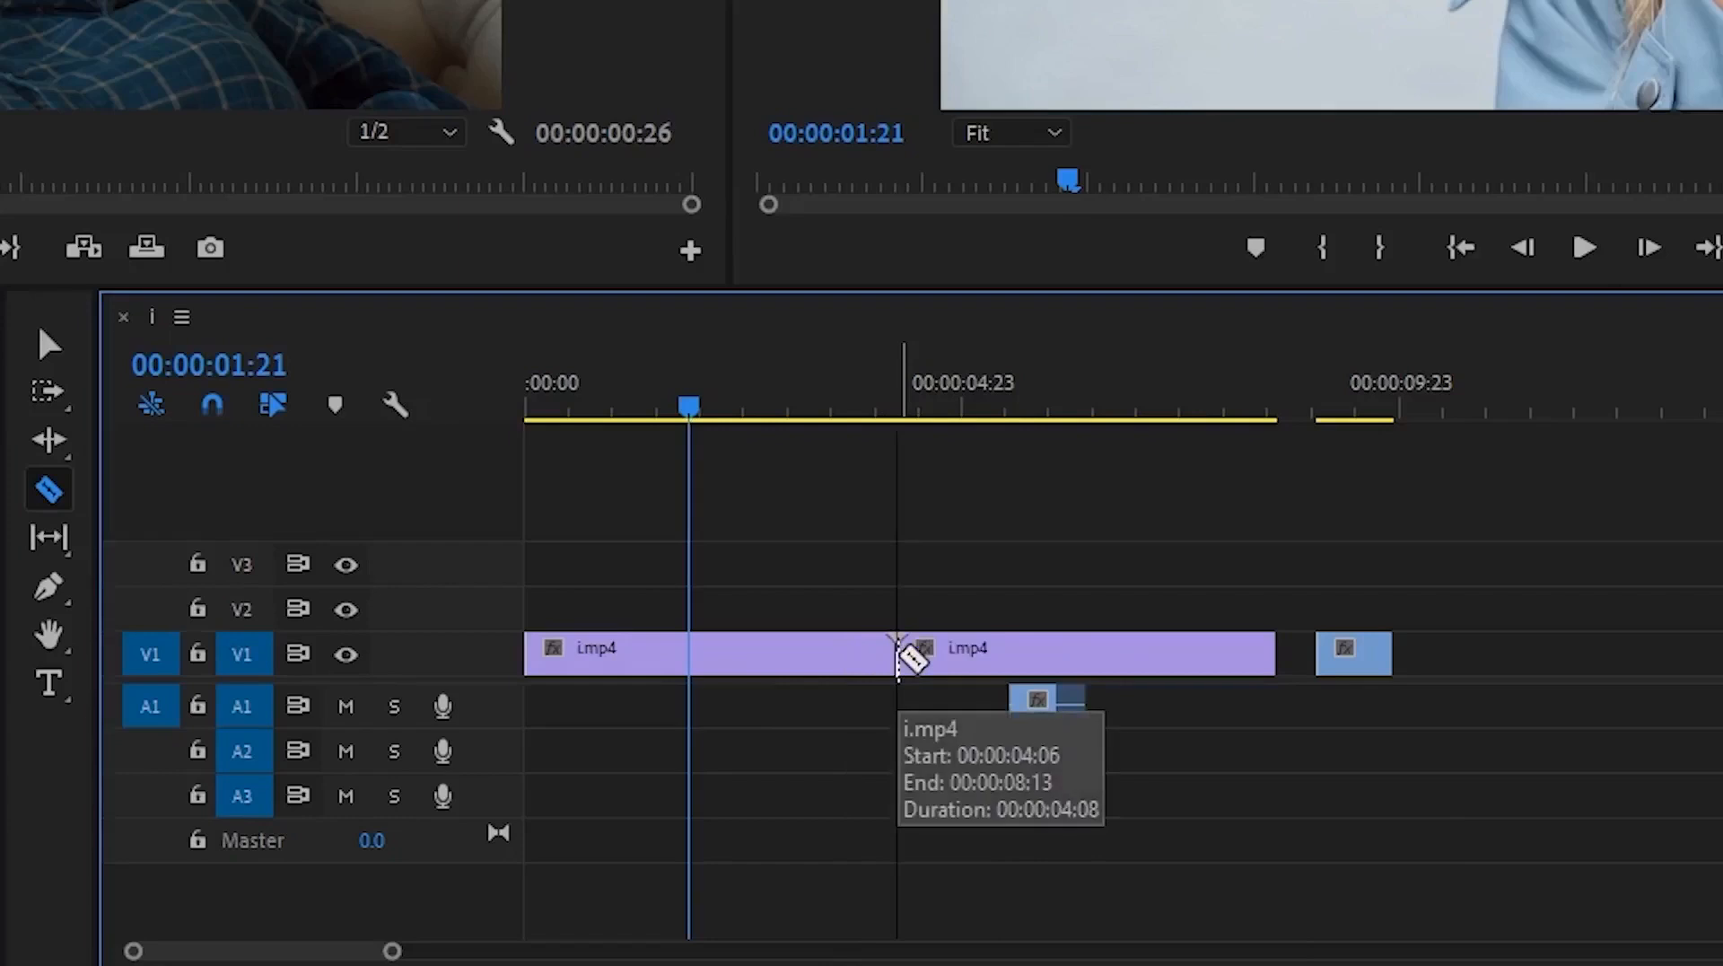
- Select the second i.mp4 segment and split the first segment at the playhead, 00:00:01:21
{"action": "key", "text": "v"}
{"action": "mouse_move", "coordinate": [925, 656]}
{"action": "left_mouse_down"}
{"action": "mouse_move", "coordinate": [973, 660]}
{"action": "mouse_move", "coordinate": [943, 668]}
{"action": "left_mouse_up"}
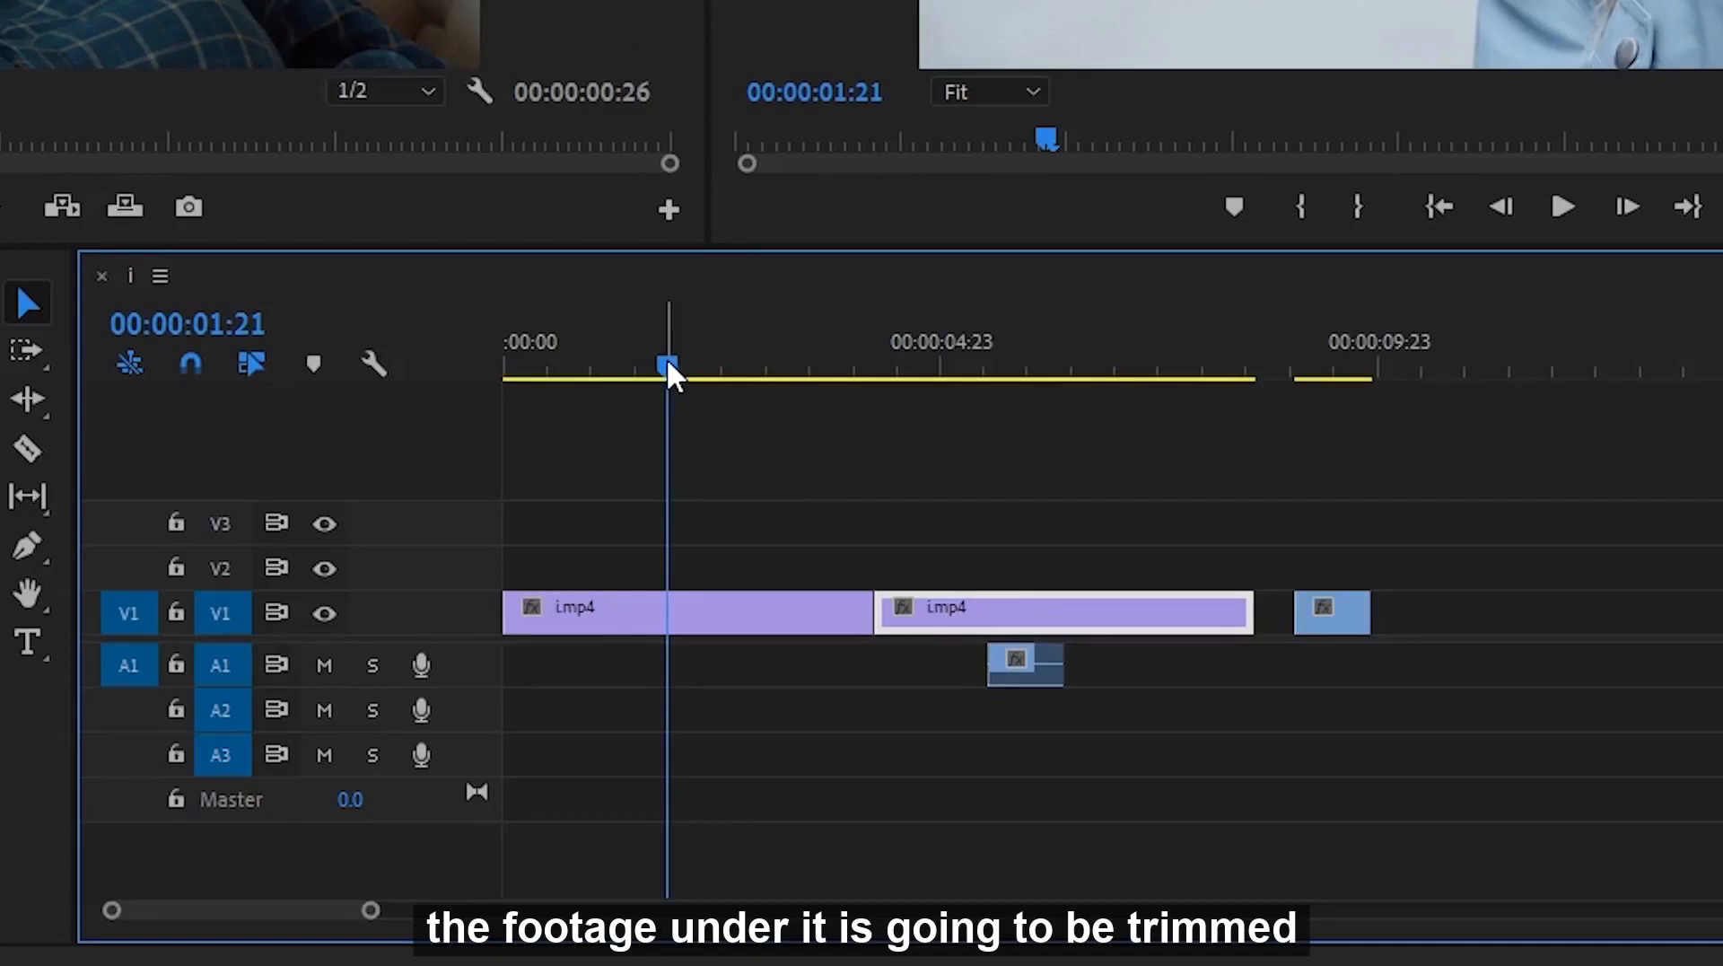
{"action": "key", "text": "ctrl+k"}
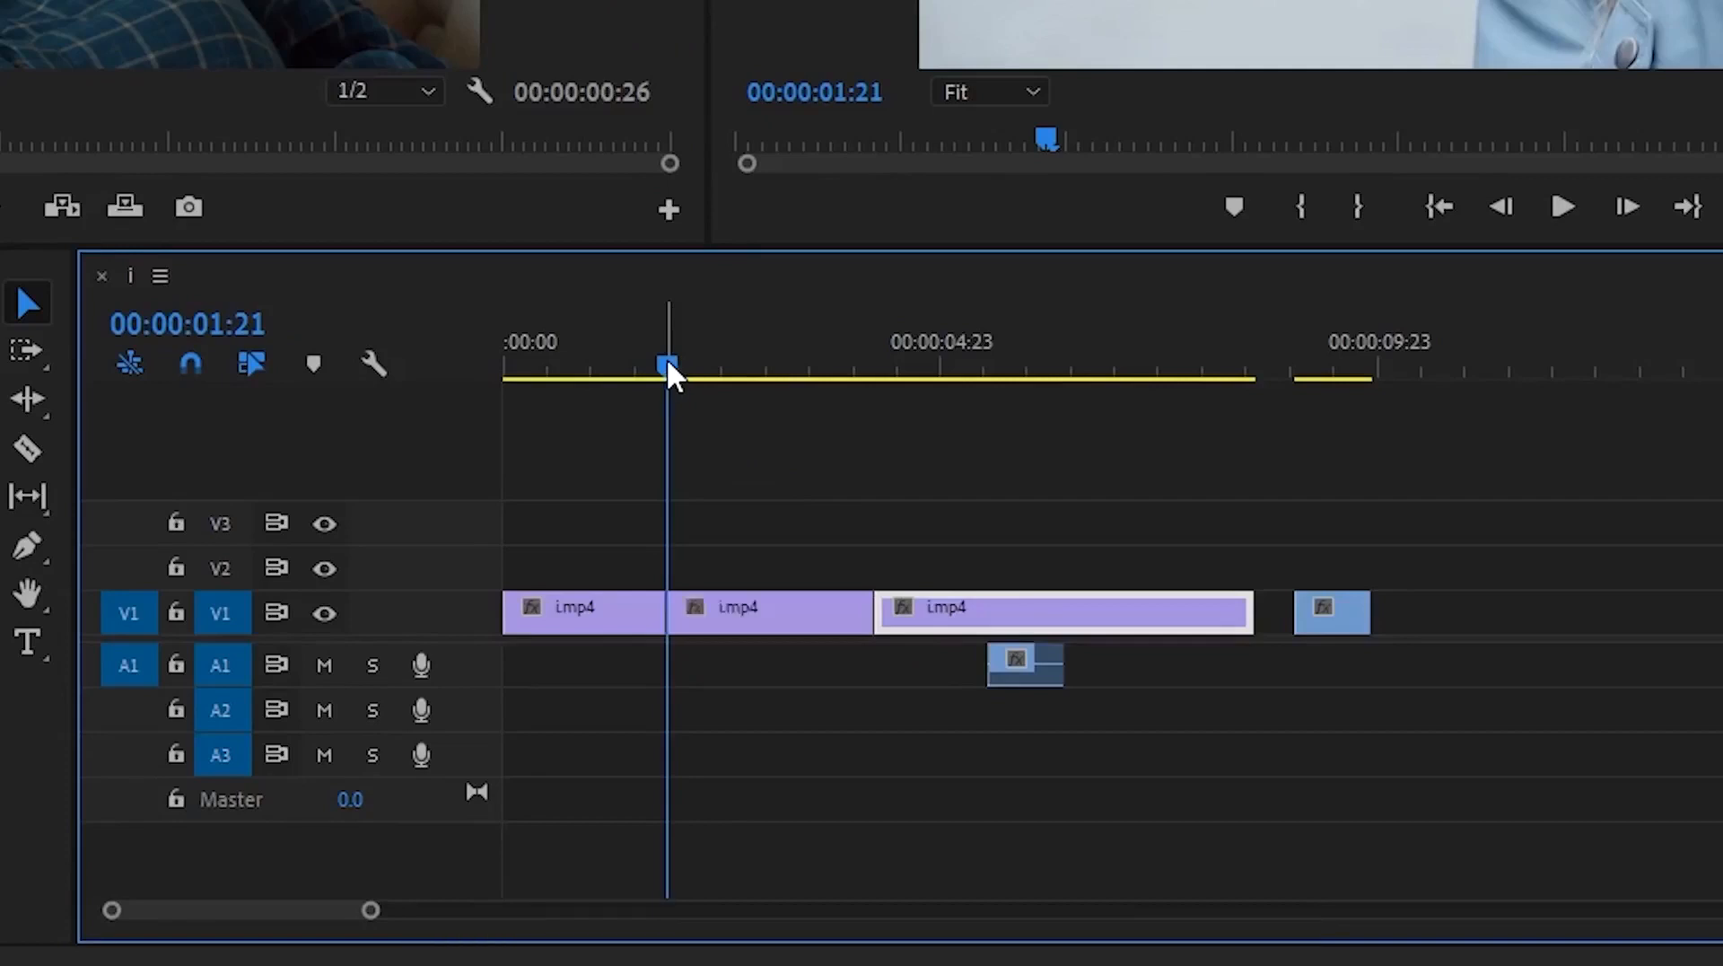
- Place the 122_MTEtMzI.mov video on V2 from 00:00:01:21 and cut the stacked clips on all tracks at 00:00:02:02 with the Razor tool
{"action": "left_click_drag", "start_coordinate": [668, 361], "coordinate": [687, 366]}
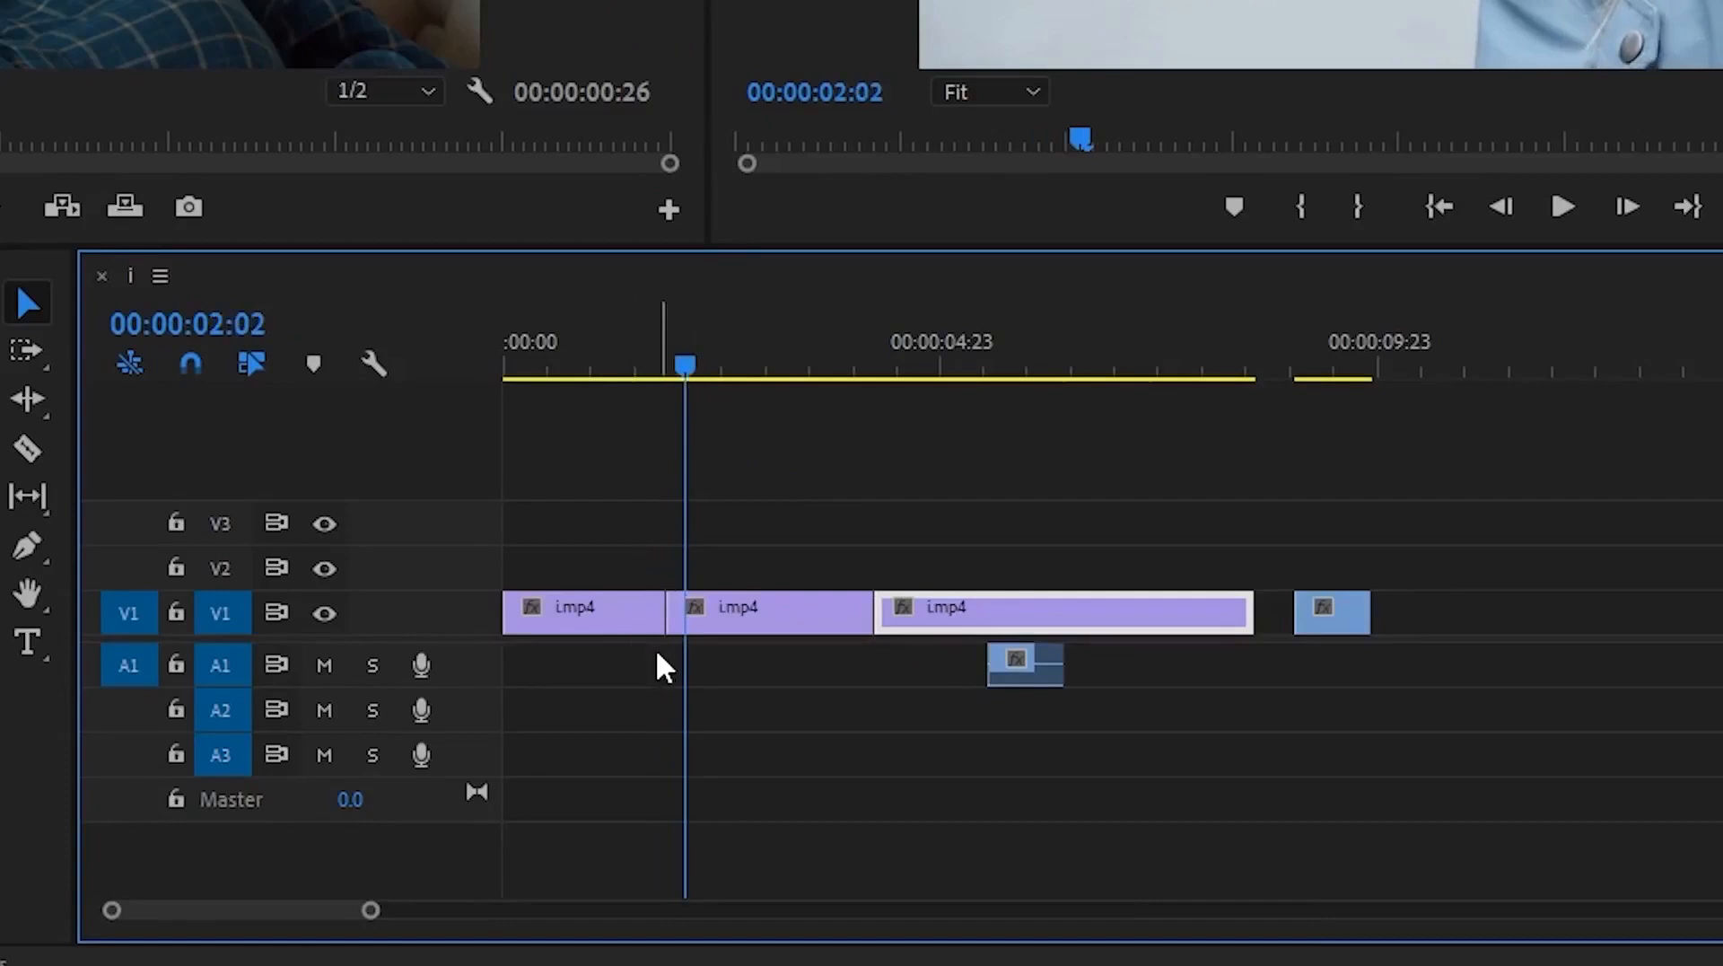
{"action": "left_click_drag", "start_coordinate": [1326, 613], "coordinate": [696, 576]}
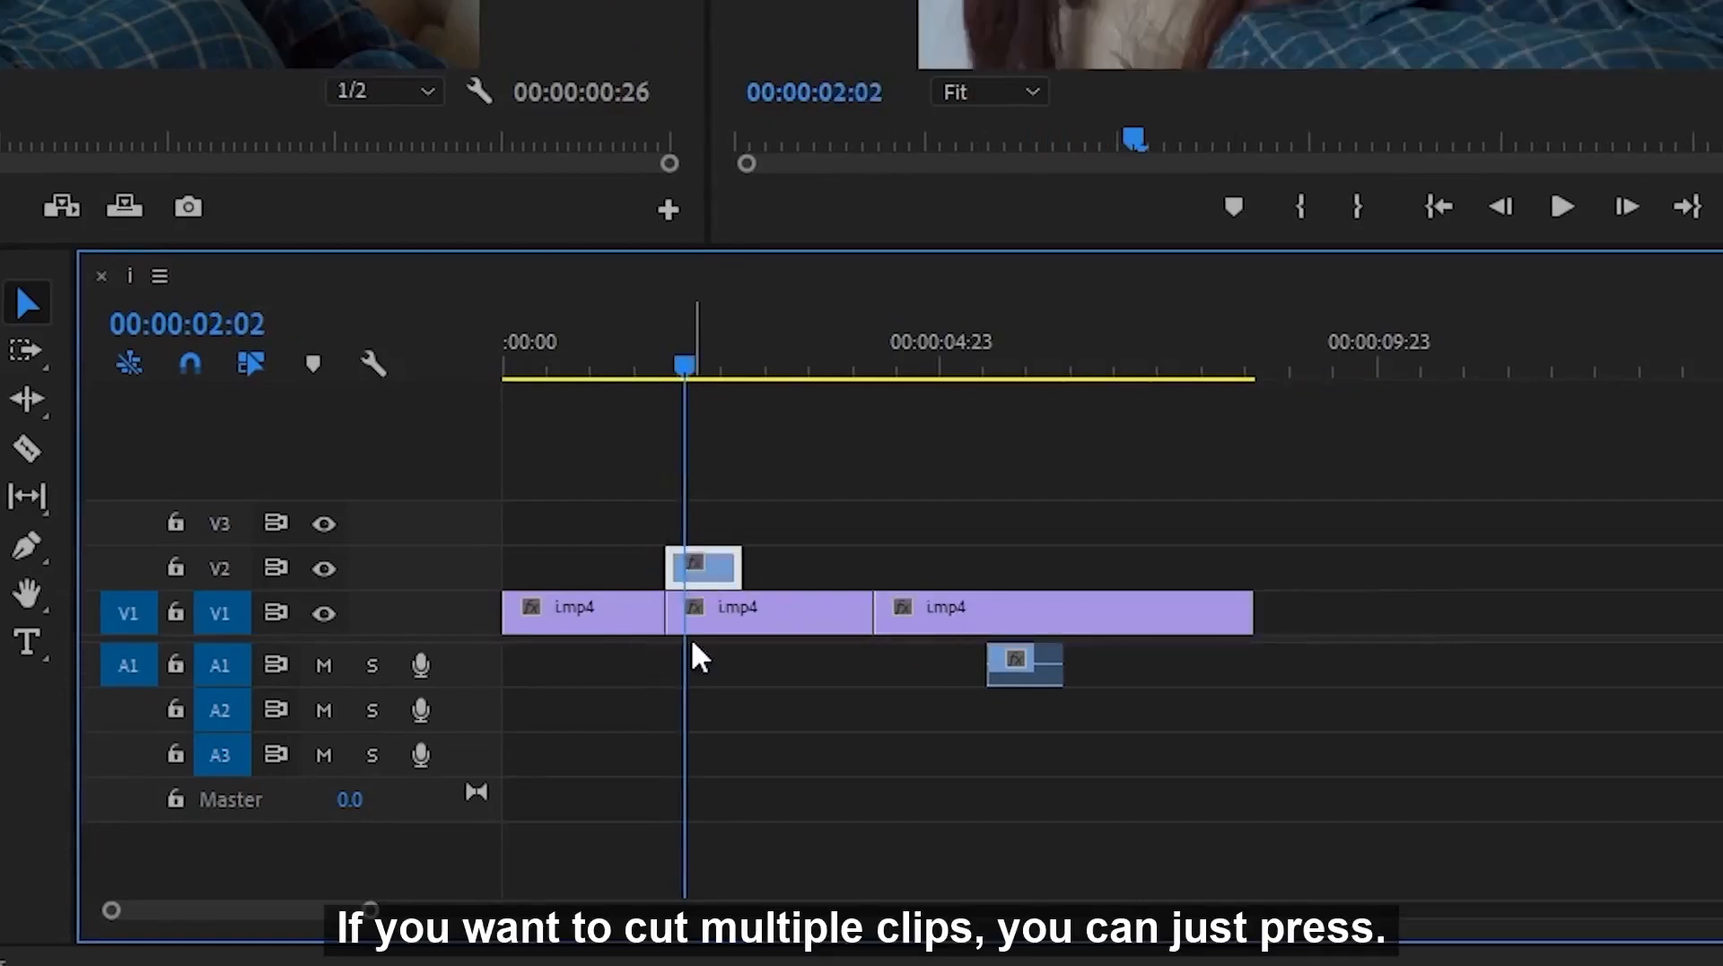
{"action": "key", "text": "c"}
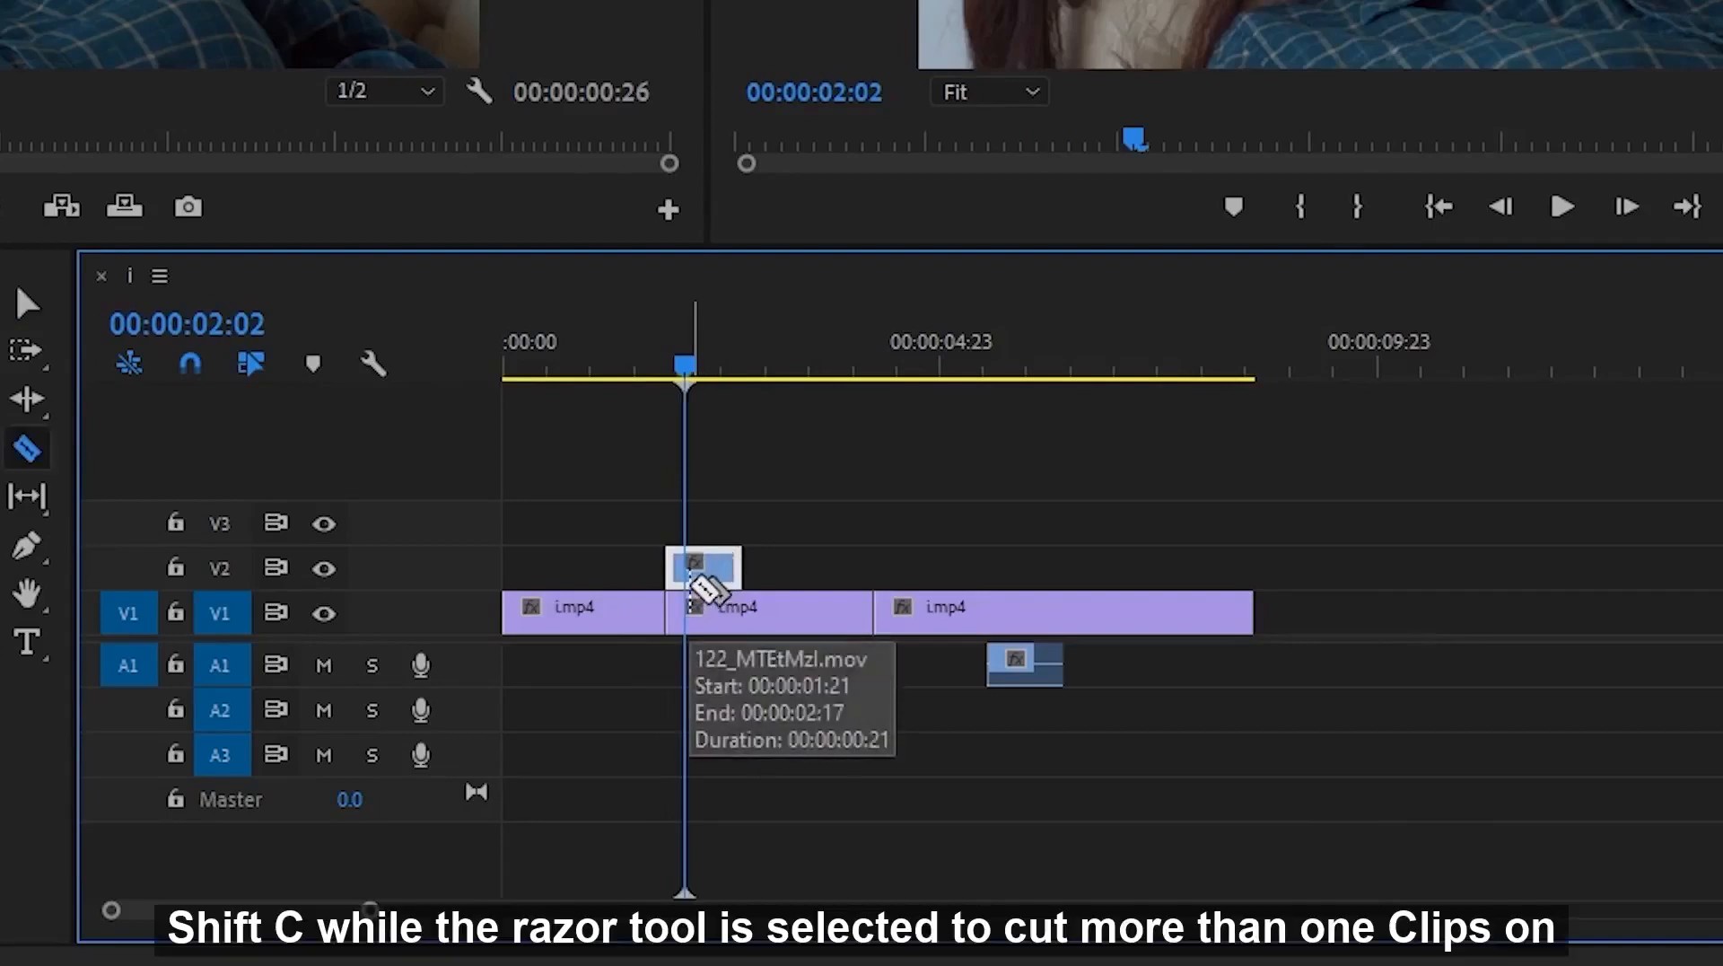
{"action": "left_click", "coordinate": [687, 579], "text": "shift"}
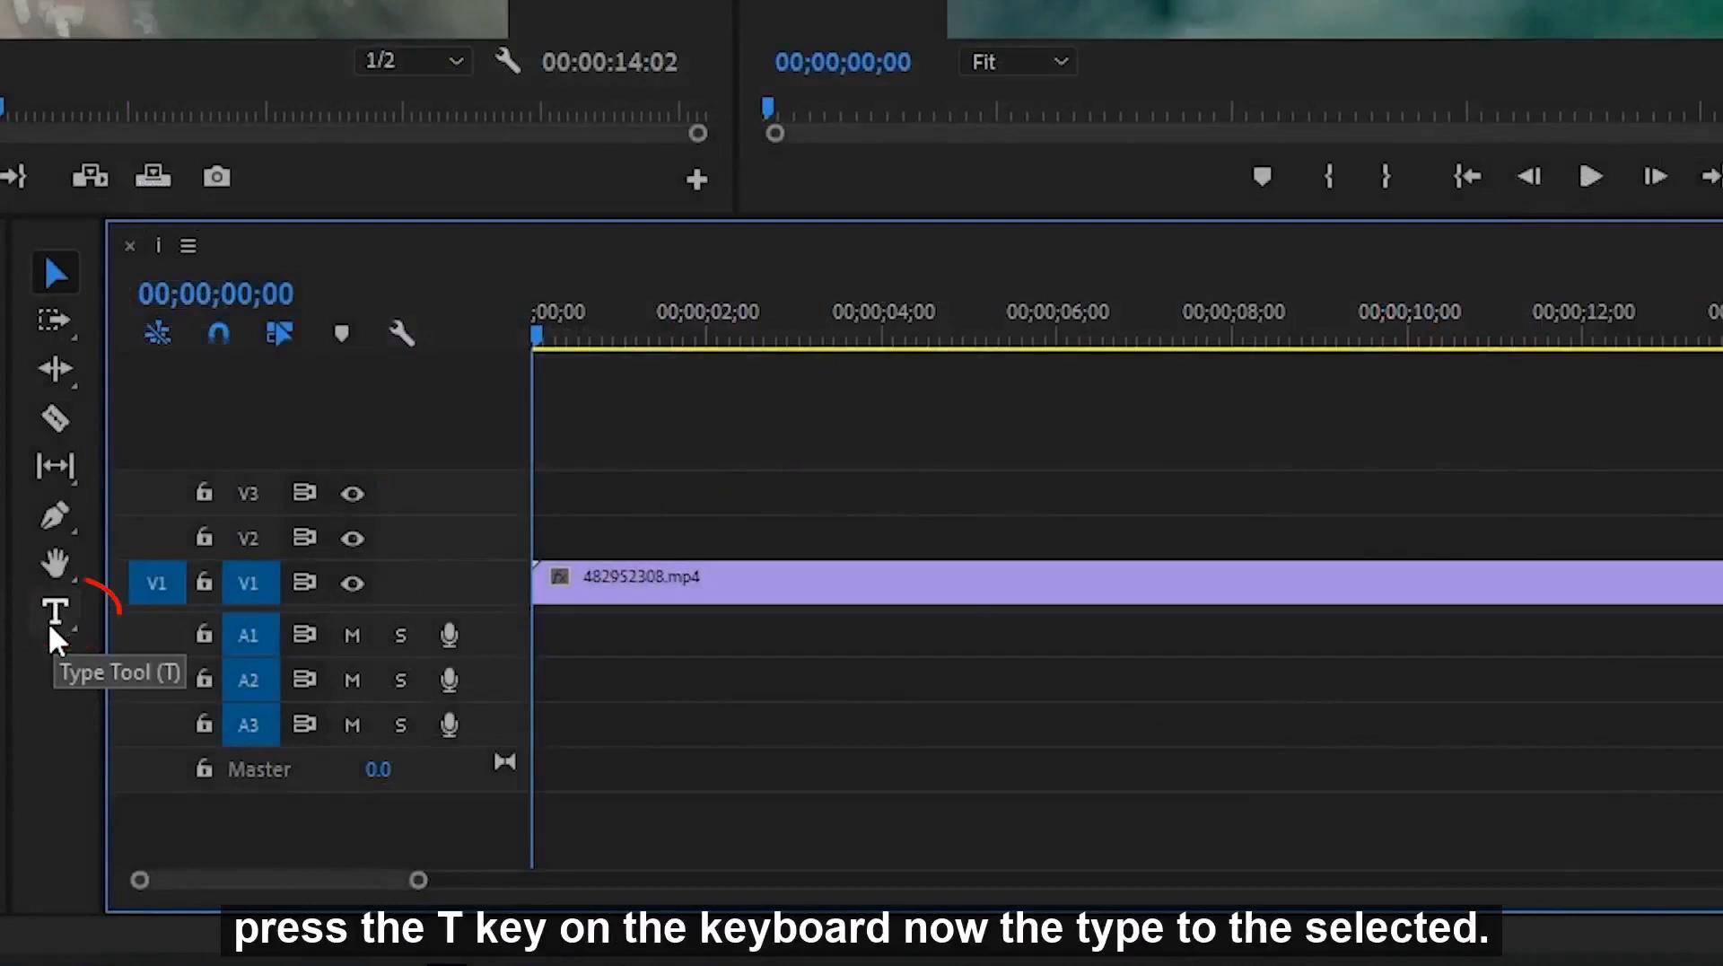
- Add the title "Beautiful View" over the lower middle of the video frame with the Type tool
{"action": "key", "text": "t"}
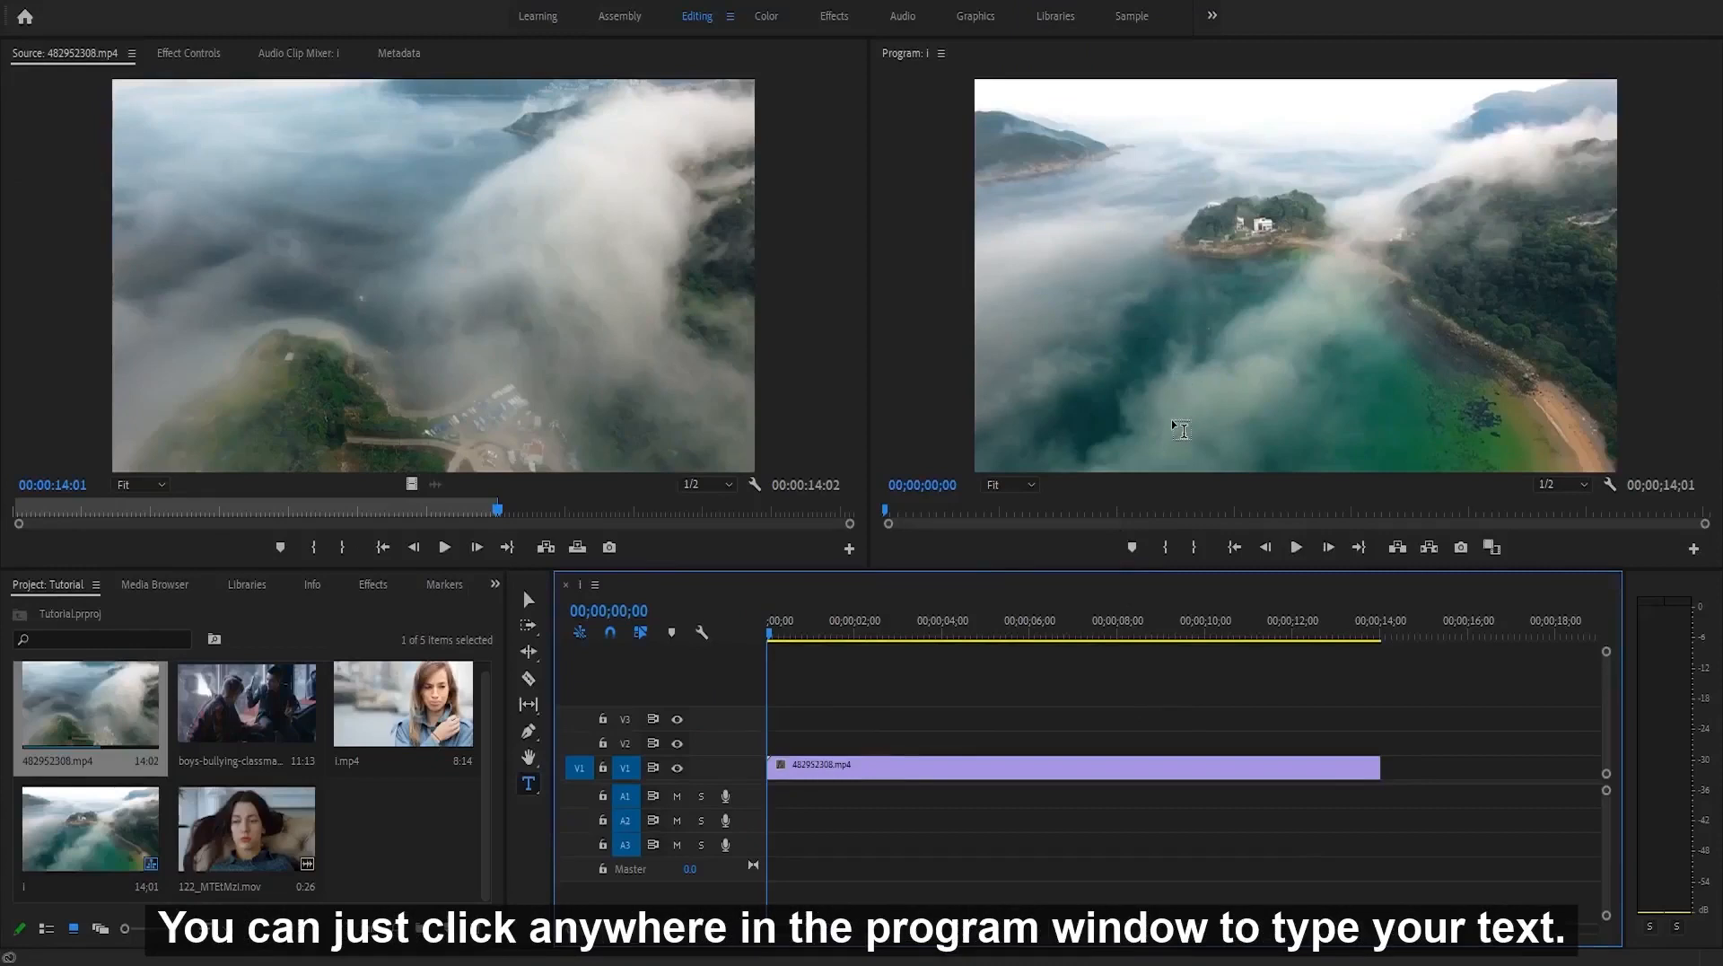
{"action": "left_click", "coordinate": [1165, 418]}
{"action": "type", "text": "Beautifu"}
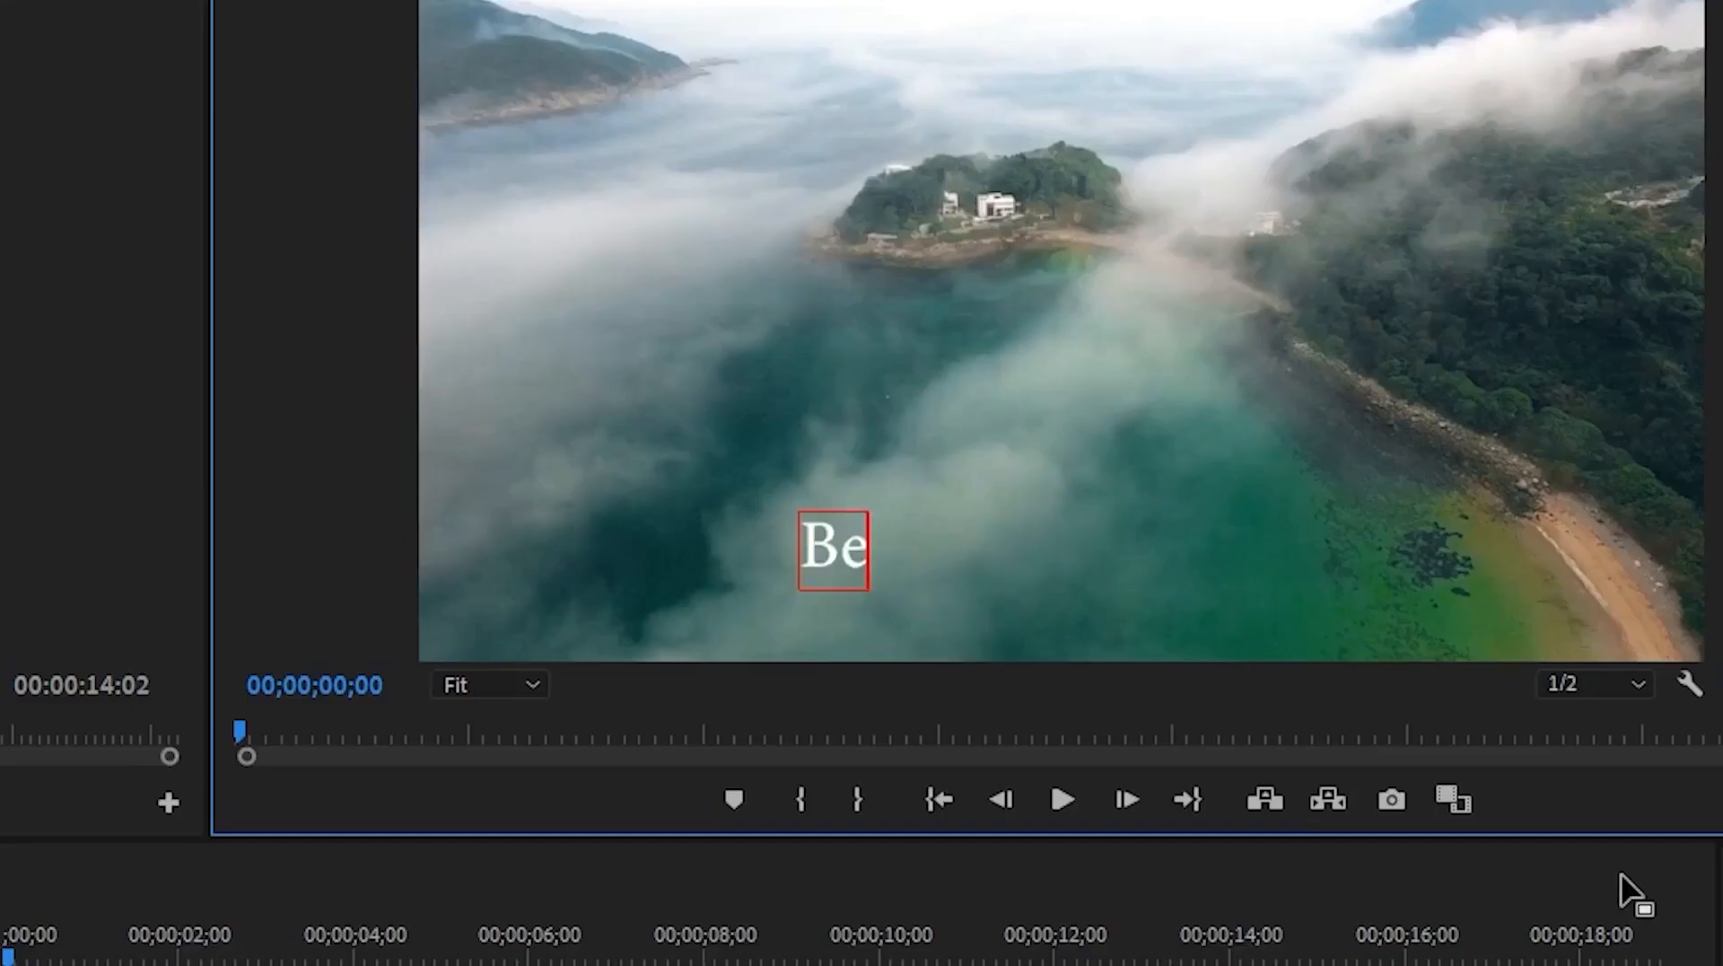
{"action": "type", "text": "l View"}
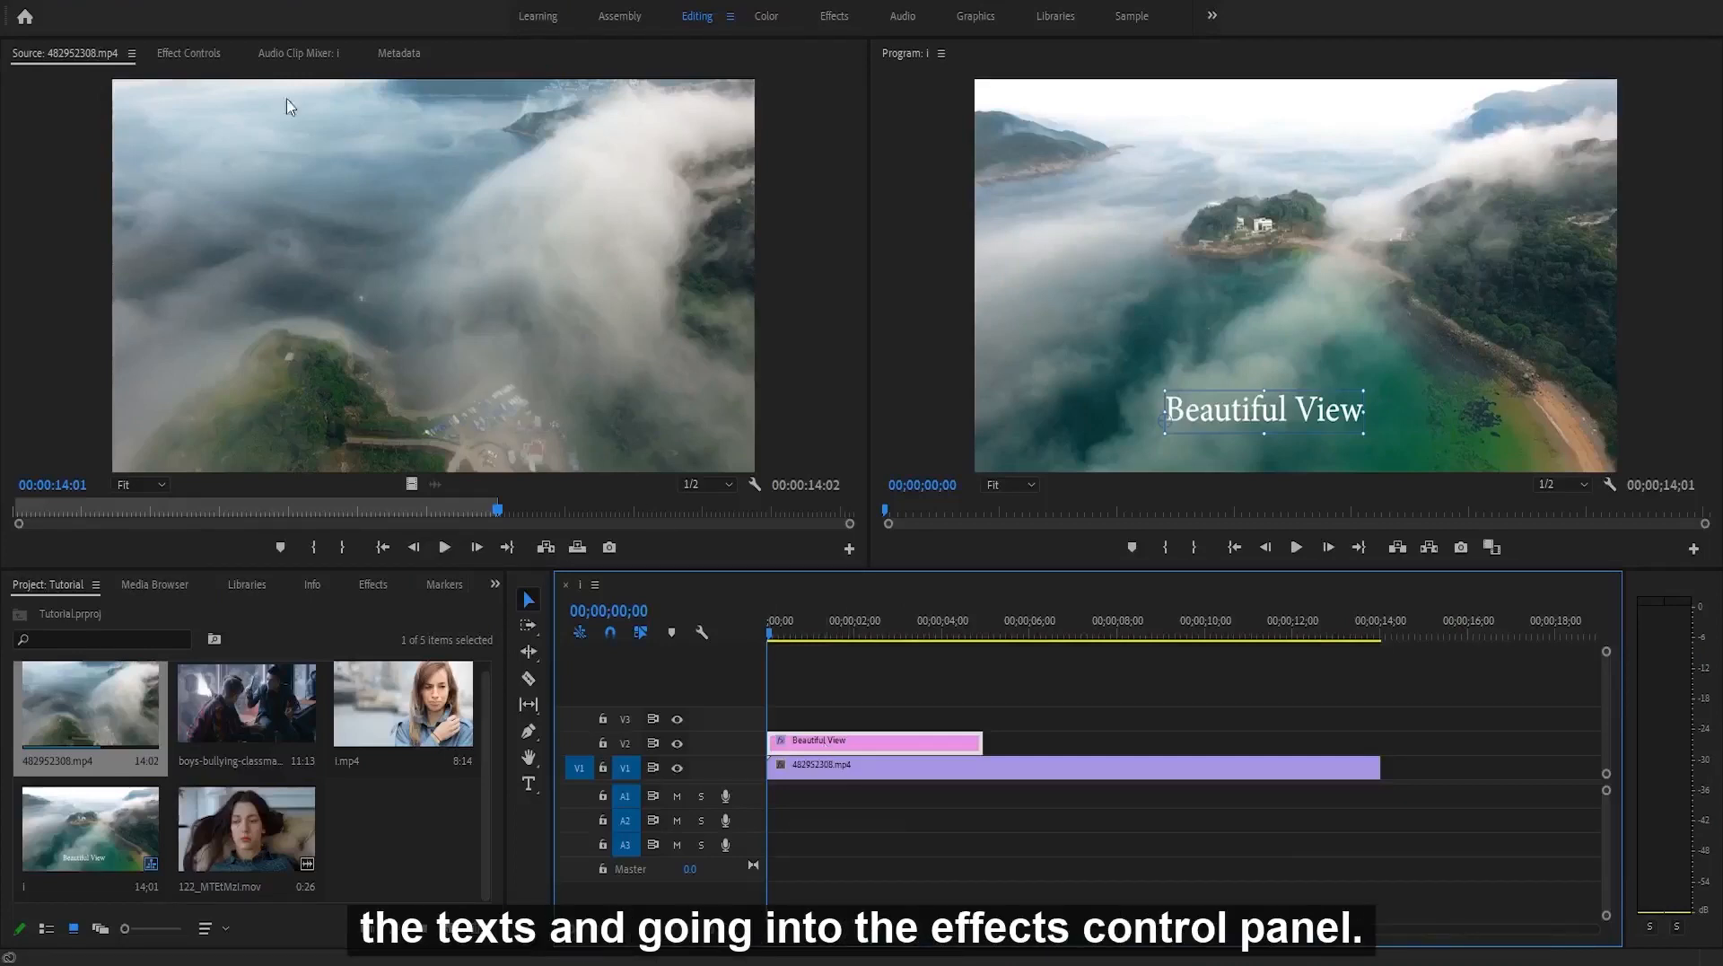
- Change the fill colour of the Beautiful View text to a muted red
{"action": "left_click", "coordinate": [185, 54]}
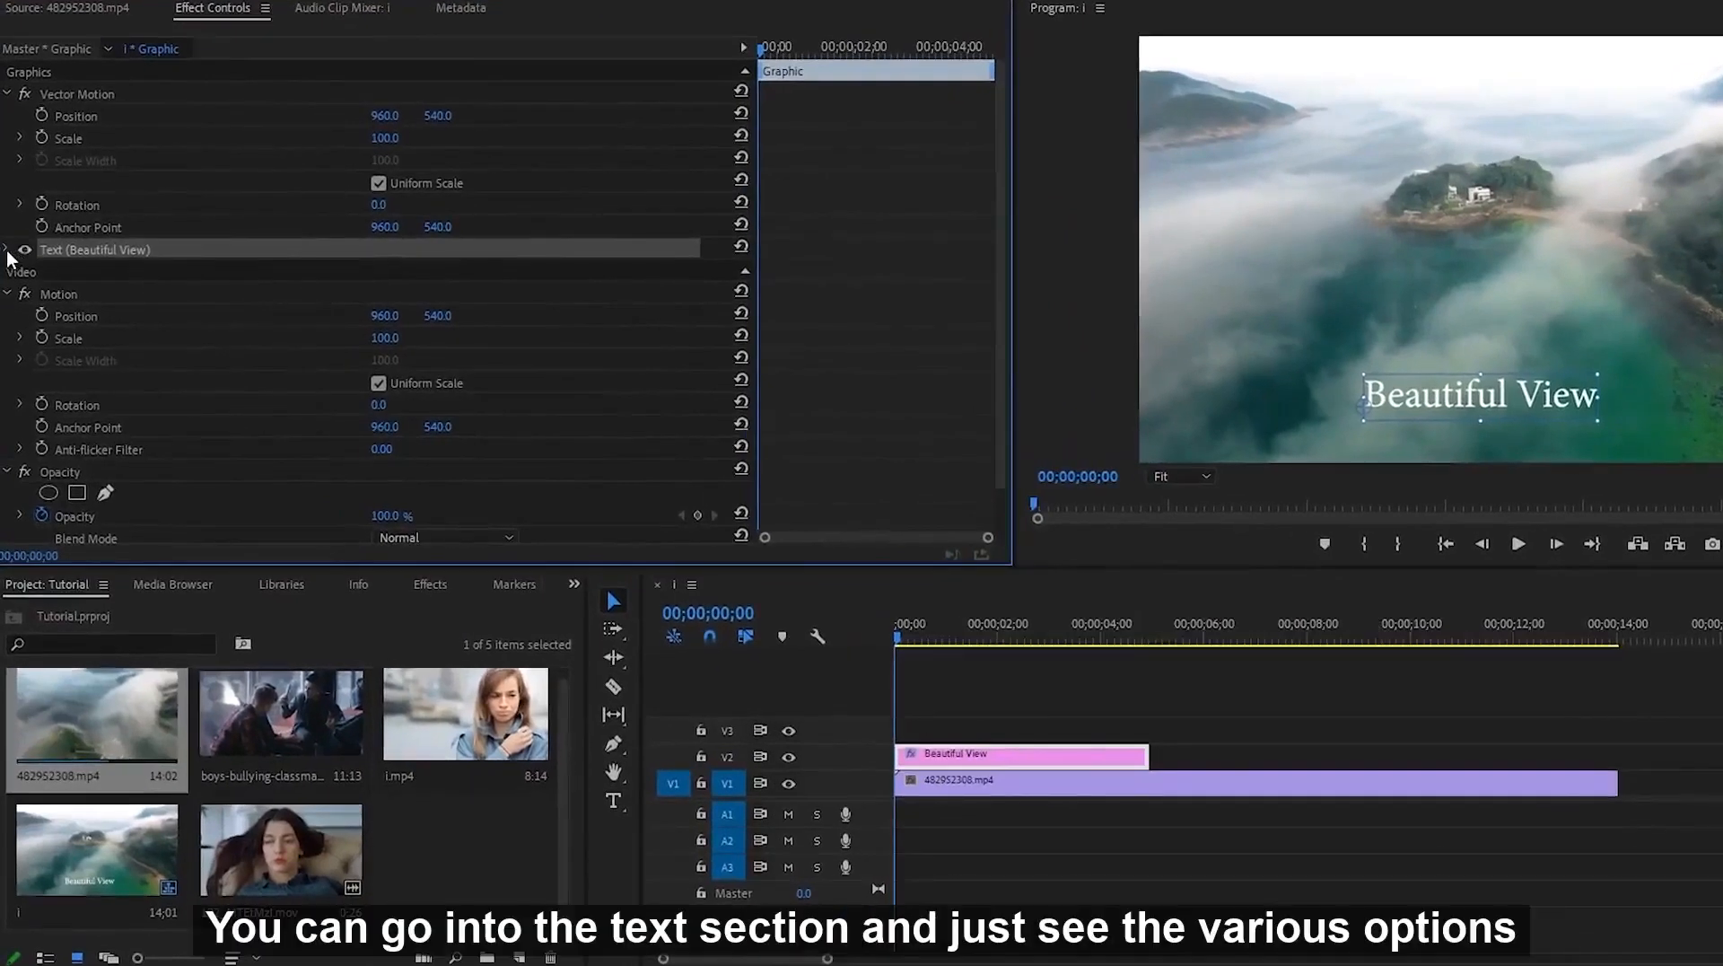
{"action": "left_click", "coordinate": [7, 250]}
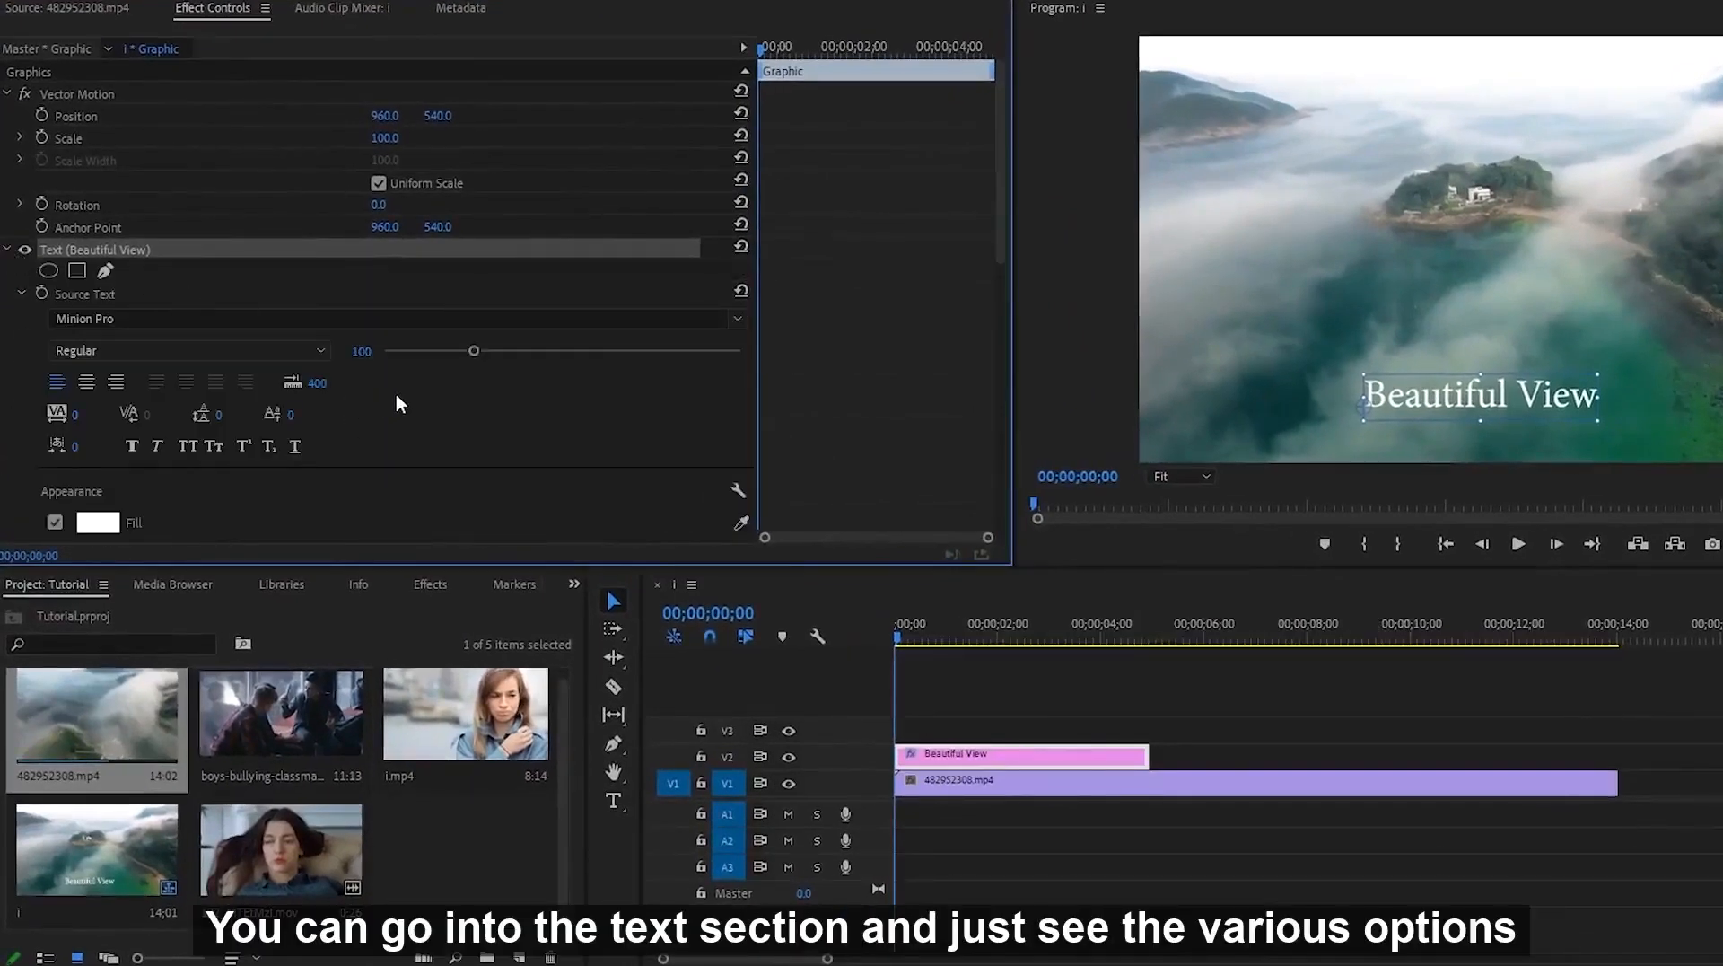
{"action": "scroll", "coordinate": [396, 395], "scroll_direction": "down", "scroll_amount": 3}
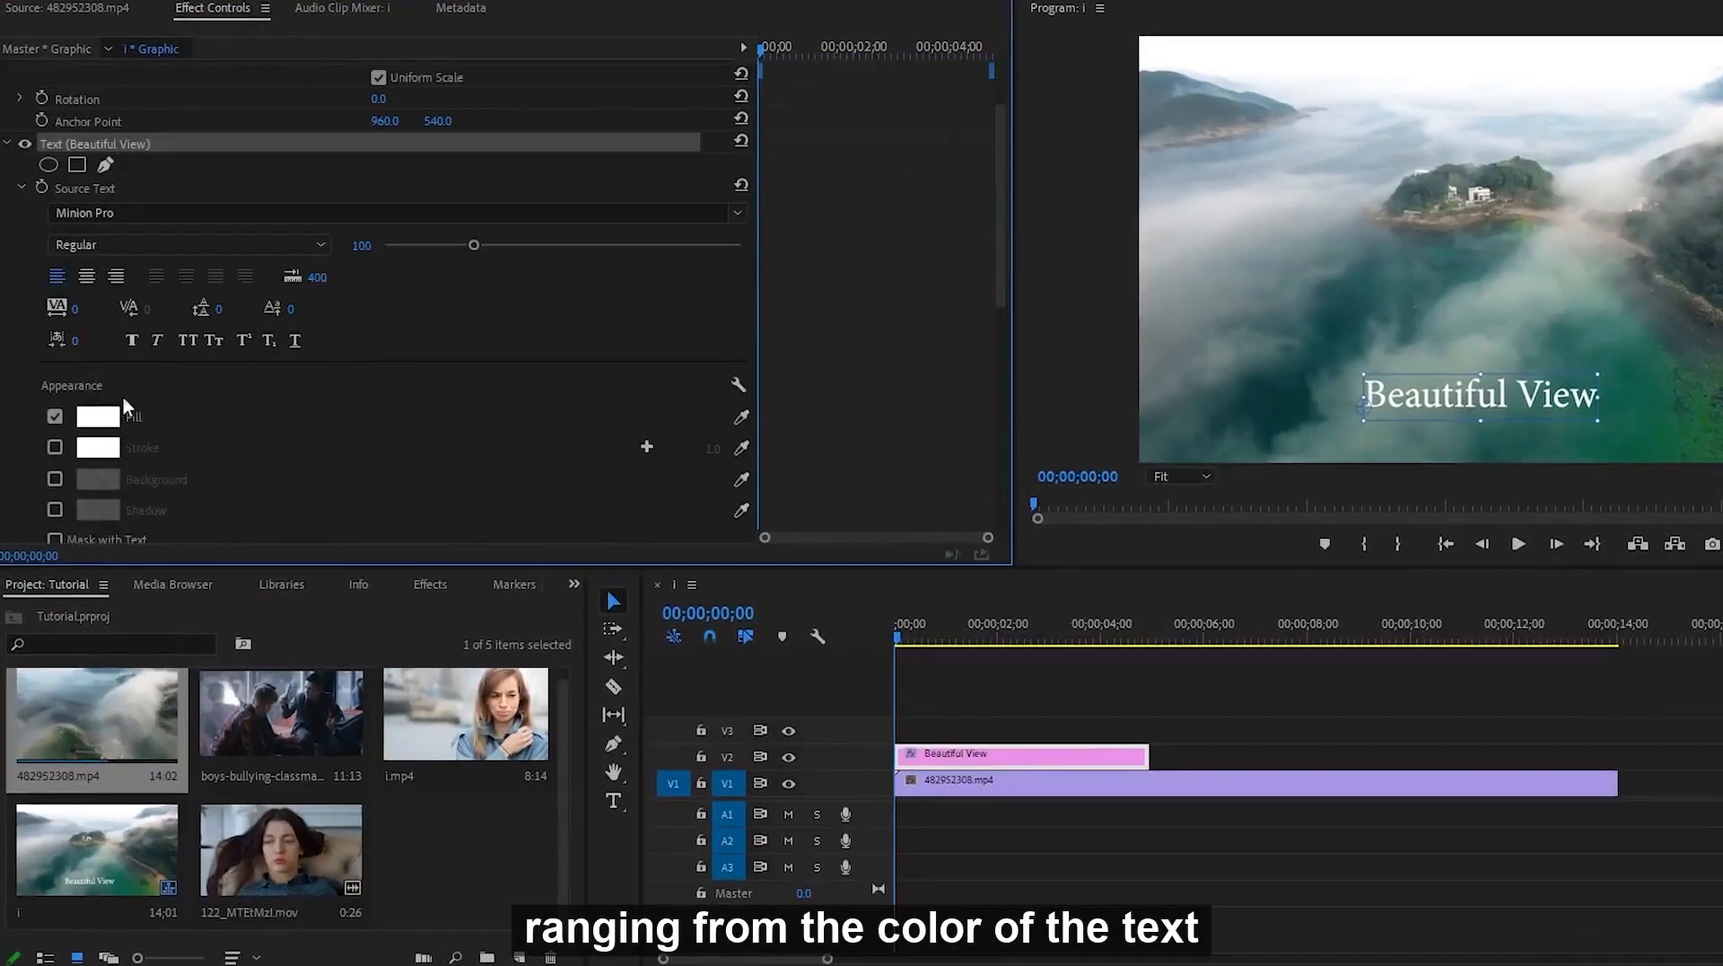
{"action": "left_click", "coordinate": [95, 417]}
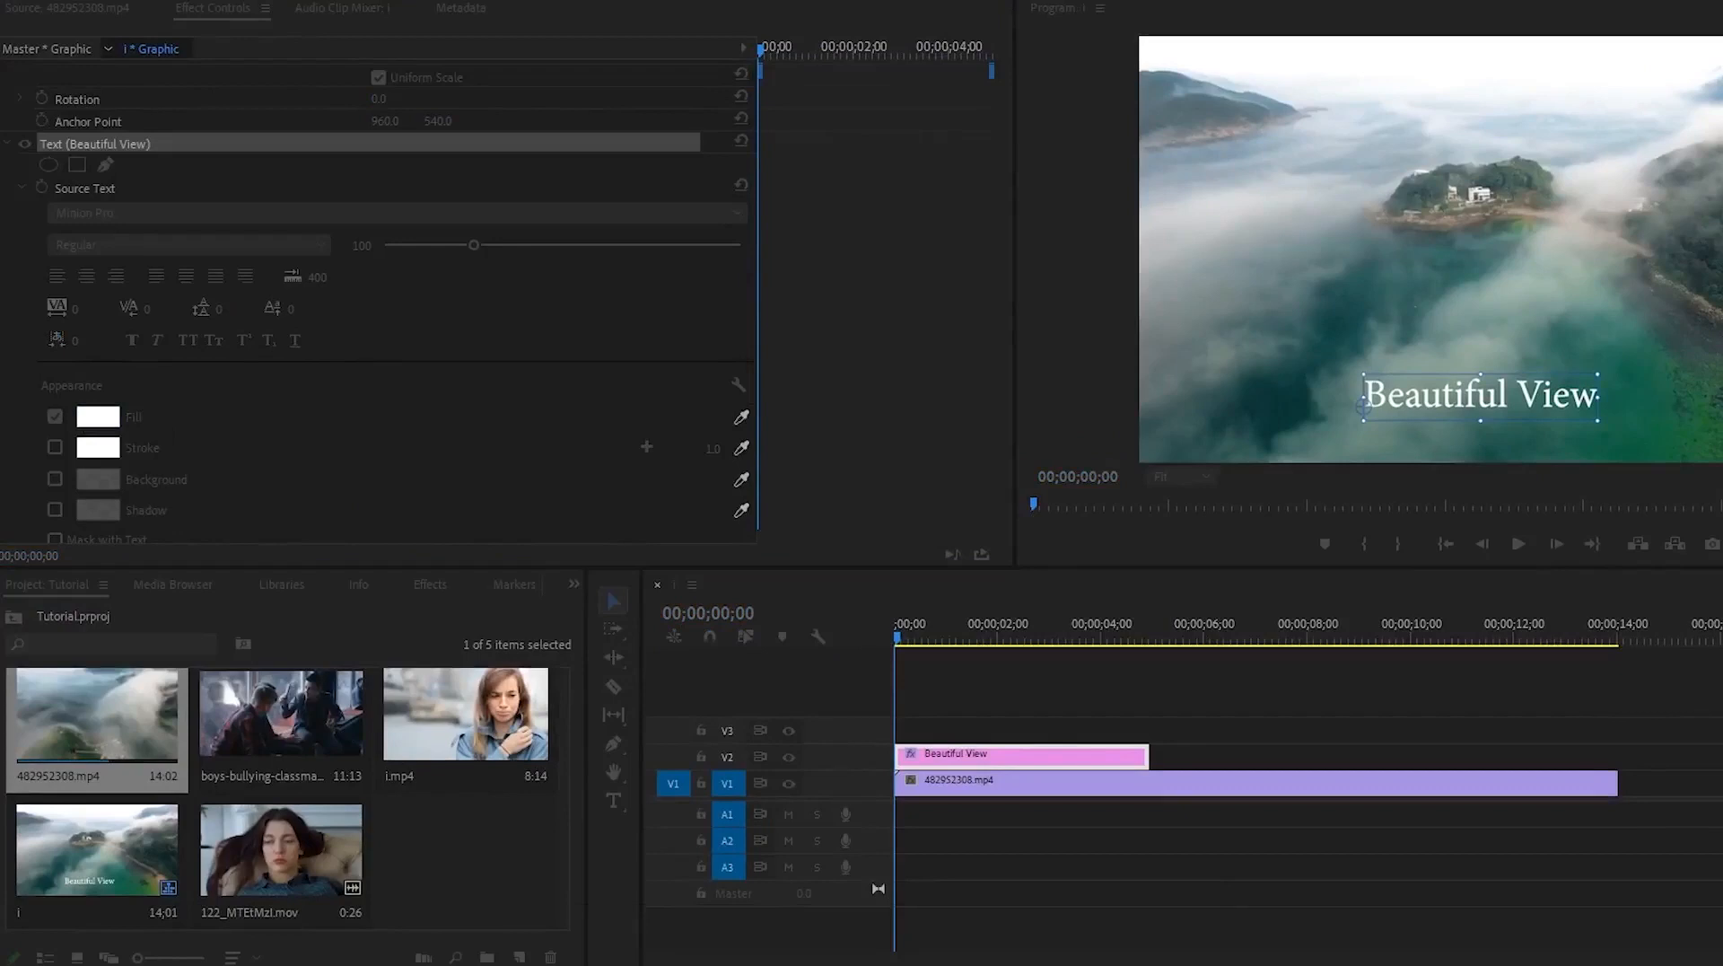
{"action": "key", "text": "Return"}
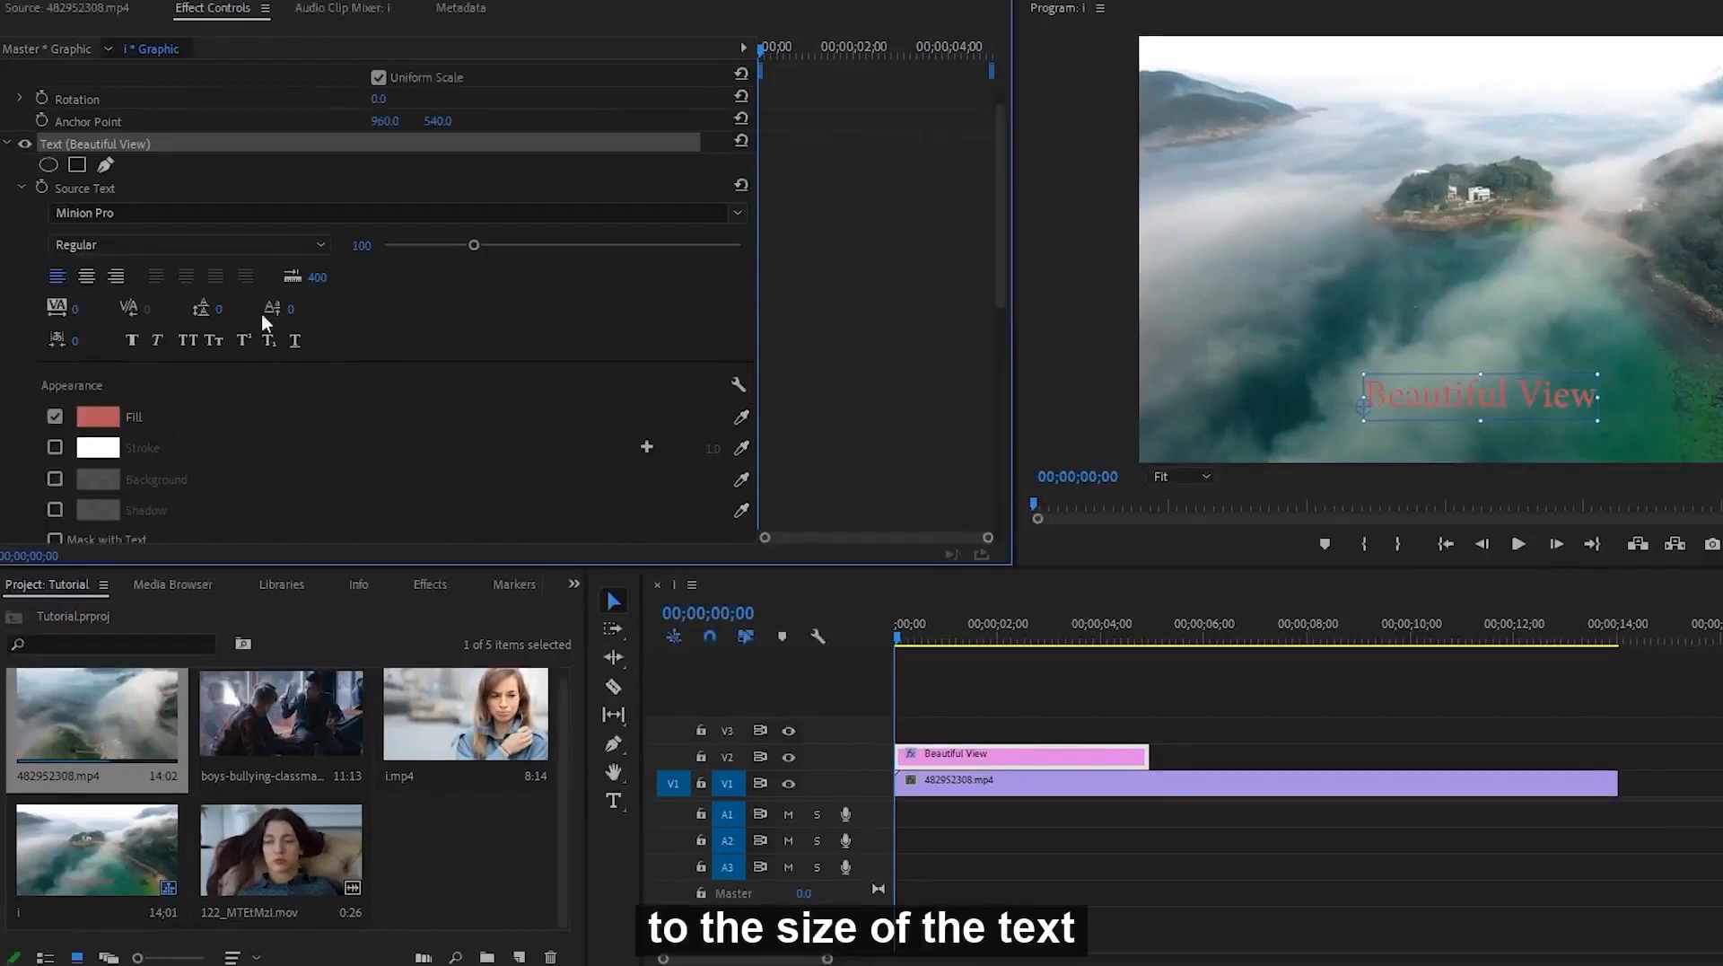
- Set the Beautiful View text's font size to 176 and its font style to Medium
{"action": "left_click_drag", "start_coordinate": [478, 245], "coordinate": [540, 251]}
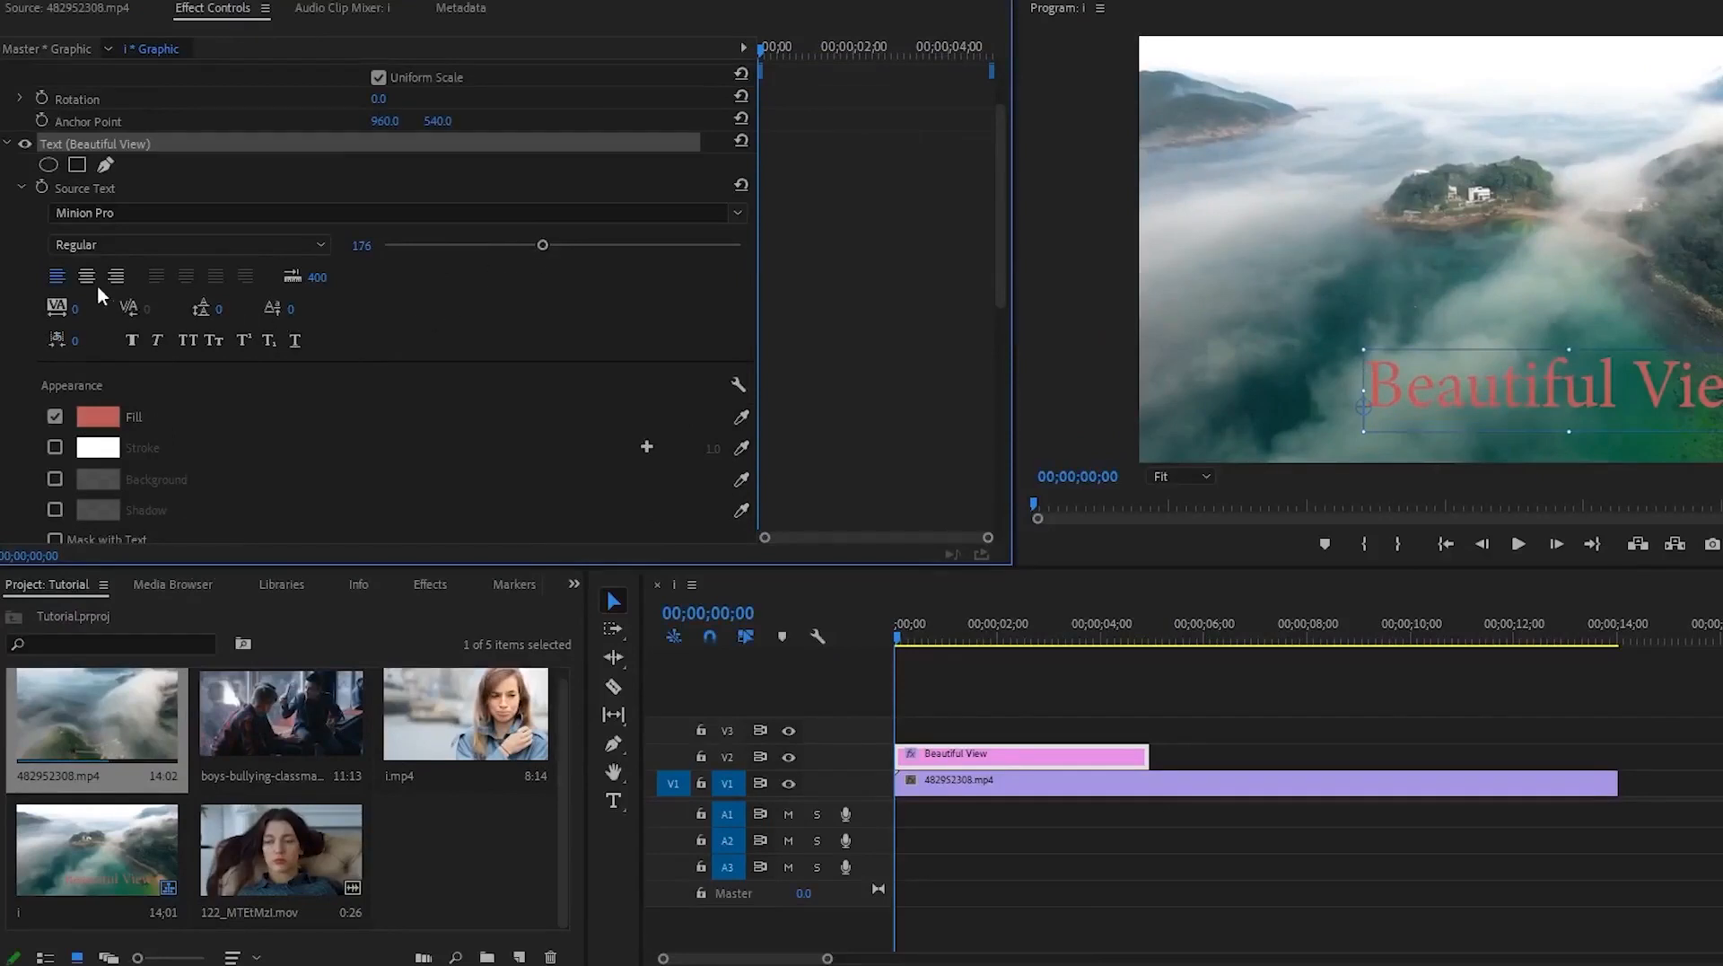
{"action": "left_click", "coordinate": [113, 250]}
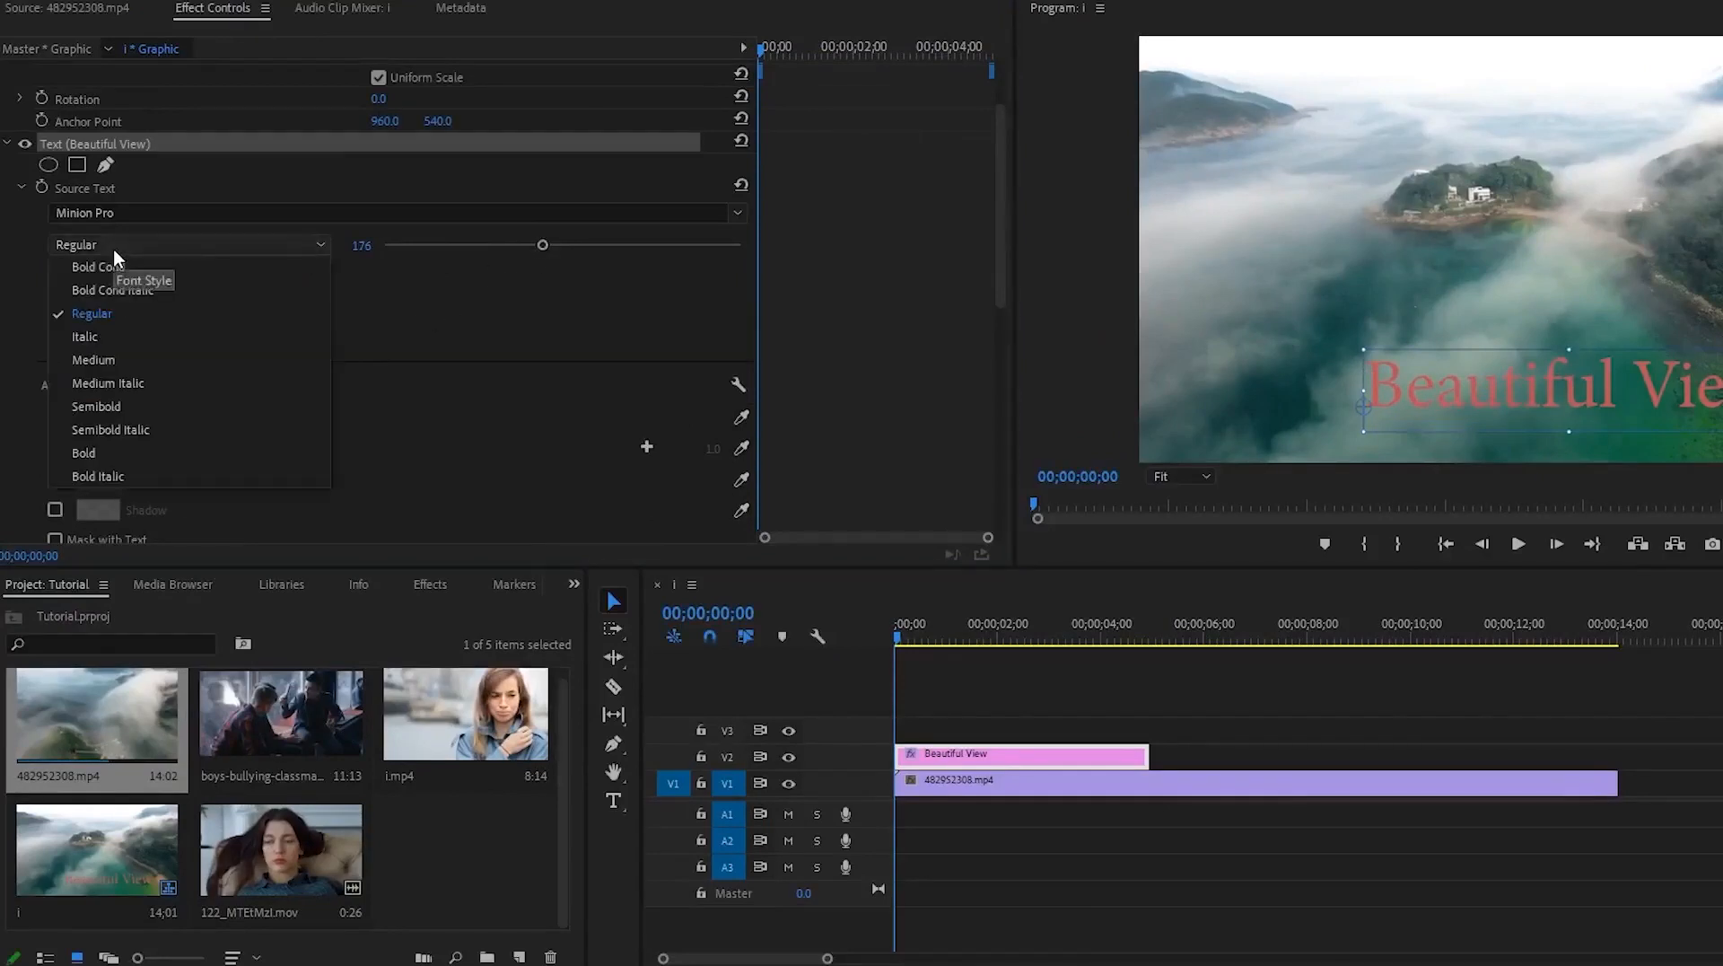
{"action": "left_click", "coordinate": [100, 364]}
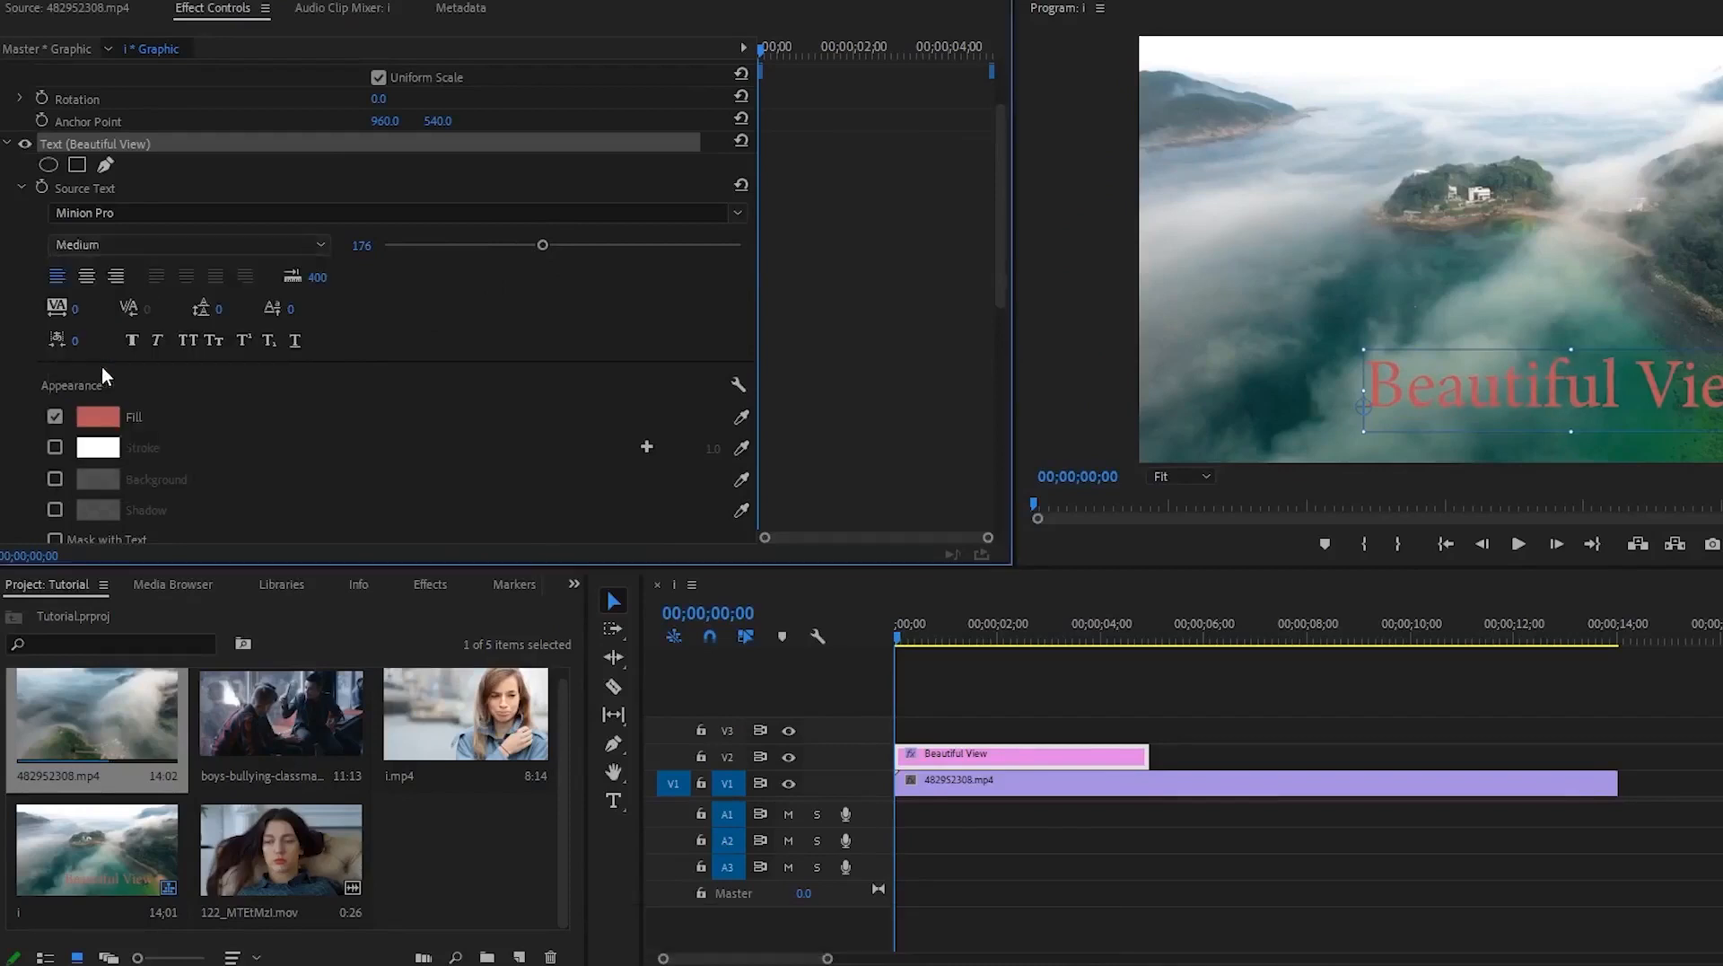
{"action": "left_click", "coordinate": [183, 244]}
{"action": "left_click", "coordinate": [122, 449]}
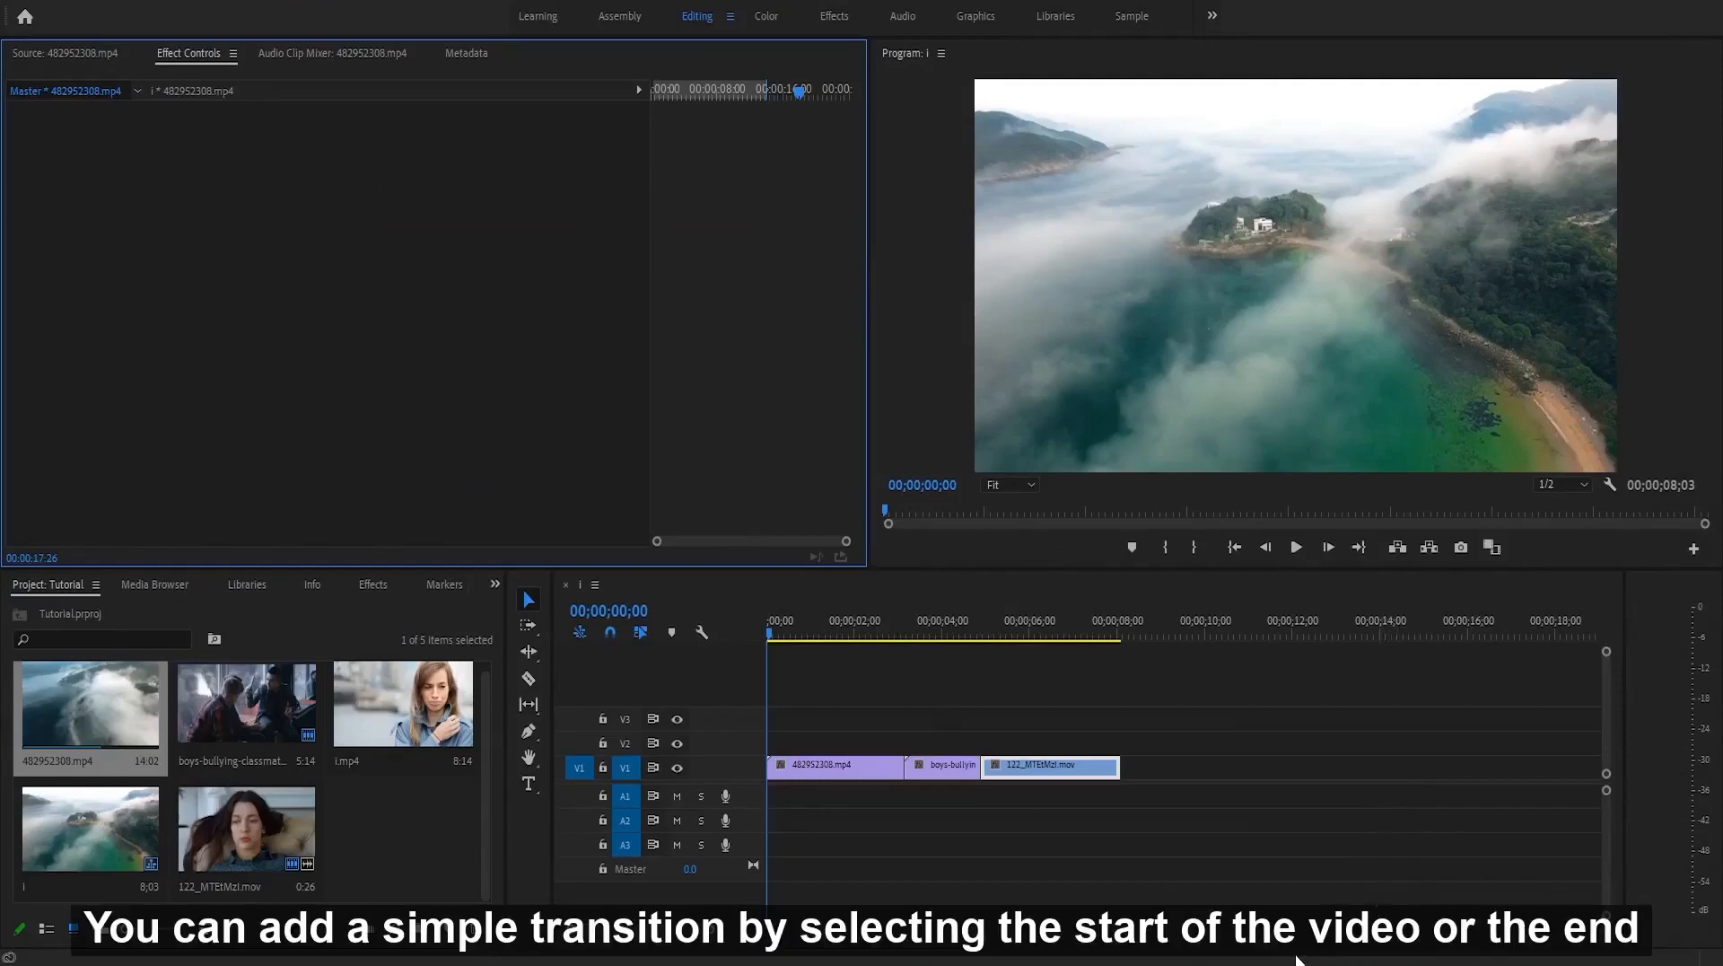
- Apply the default transition to the end and the start of the 122_MTEtMzI.mov clip on V1 and play the result
{"action": "left_click", "coordinate": [985, 762]}
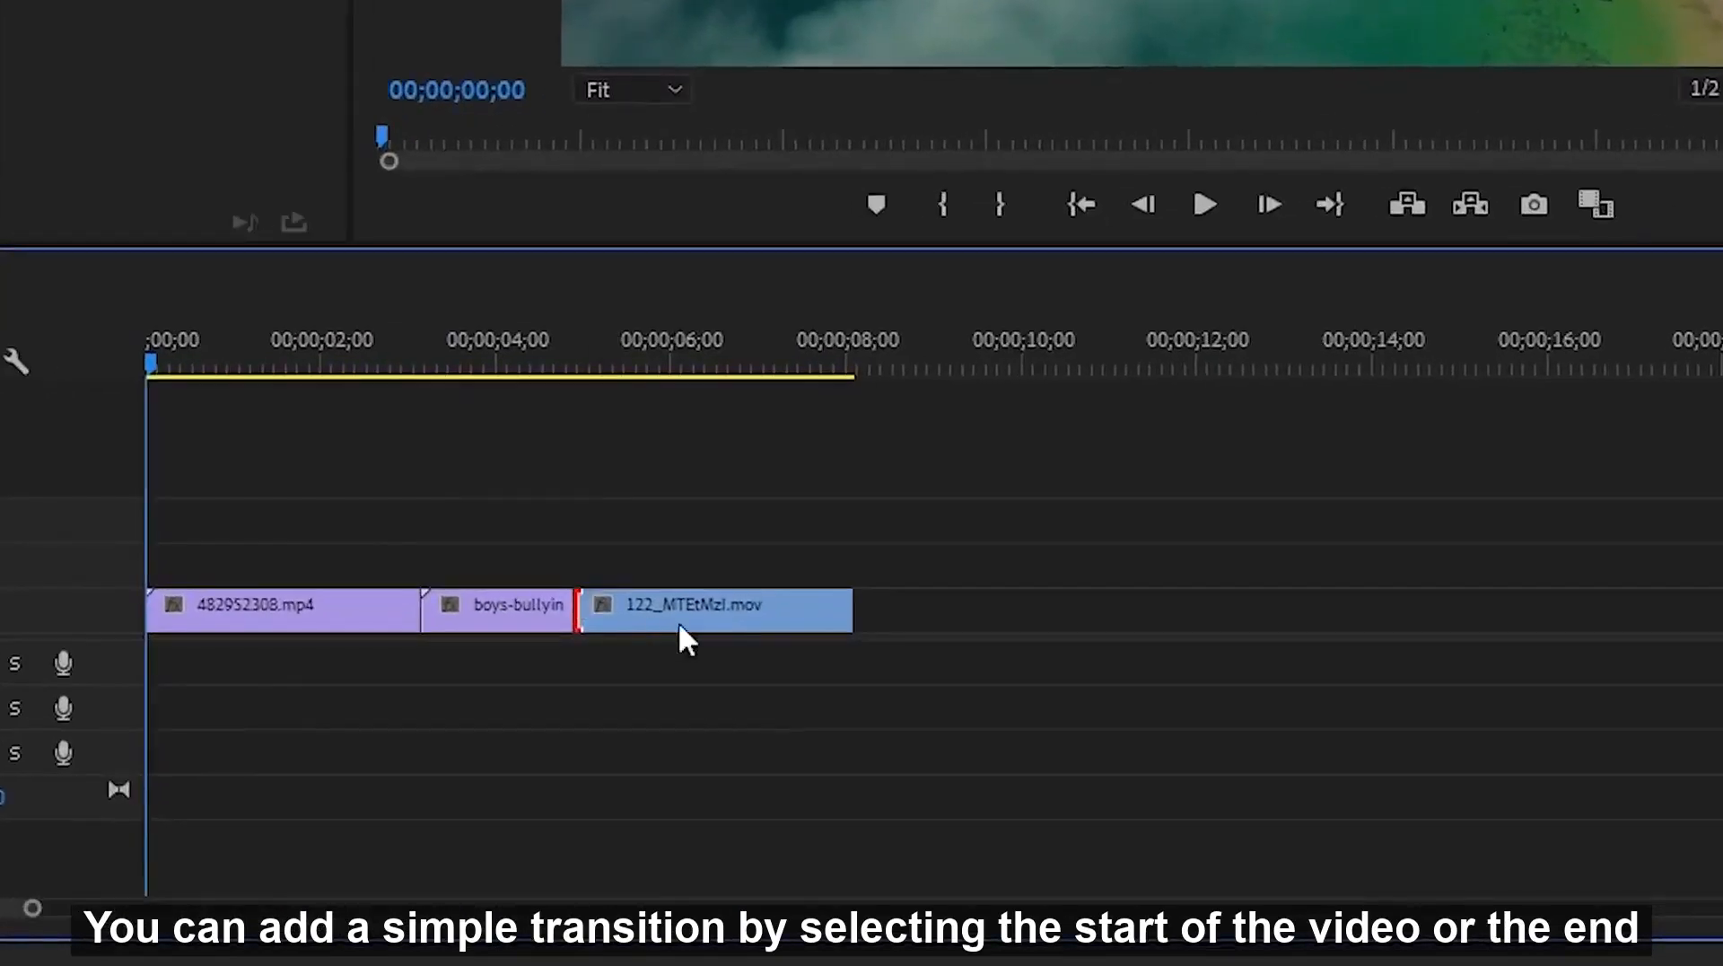
{"action": "left_click", "coordinate": [849, 610]}
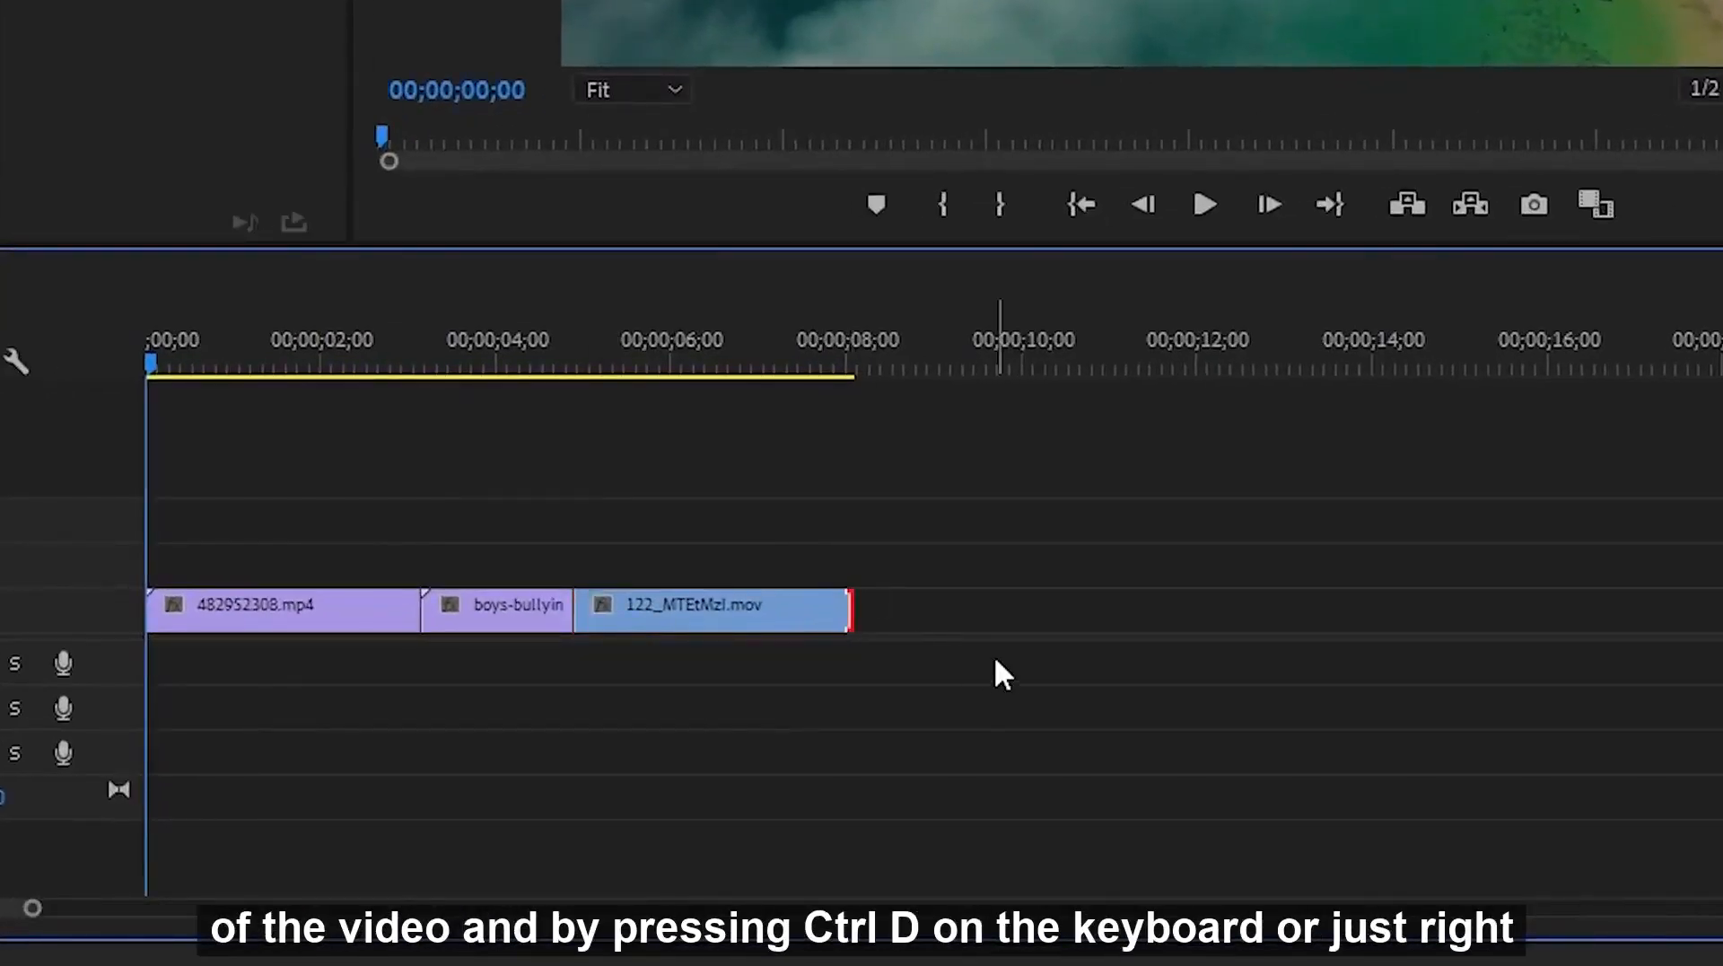
{"action": "key", "text": "ctrl+d"}
{"action": "left_click", "coordinate": [584, 613]}
{"action": "right_click", "coordinate": [588, 613]}
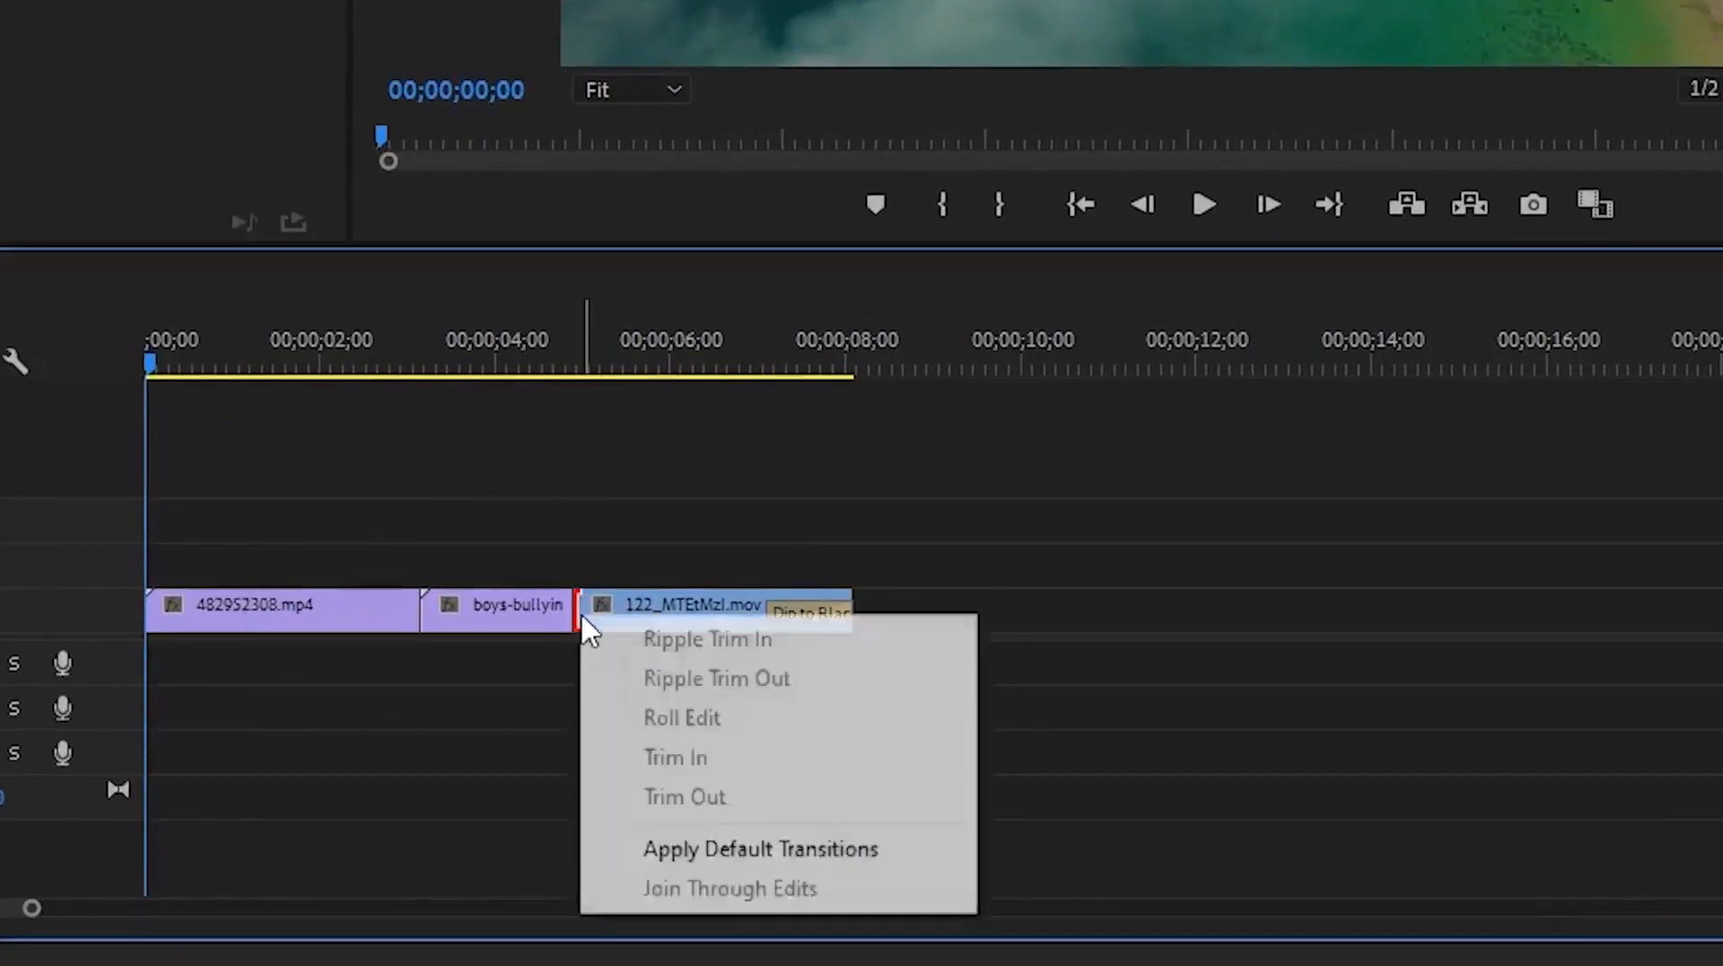
{"action": "left_click", "coordinate": [723, 849]}
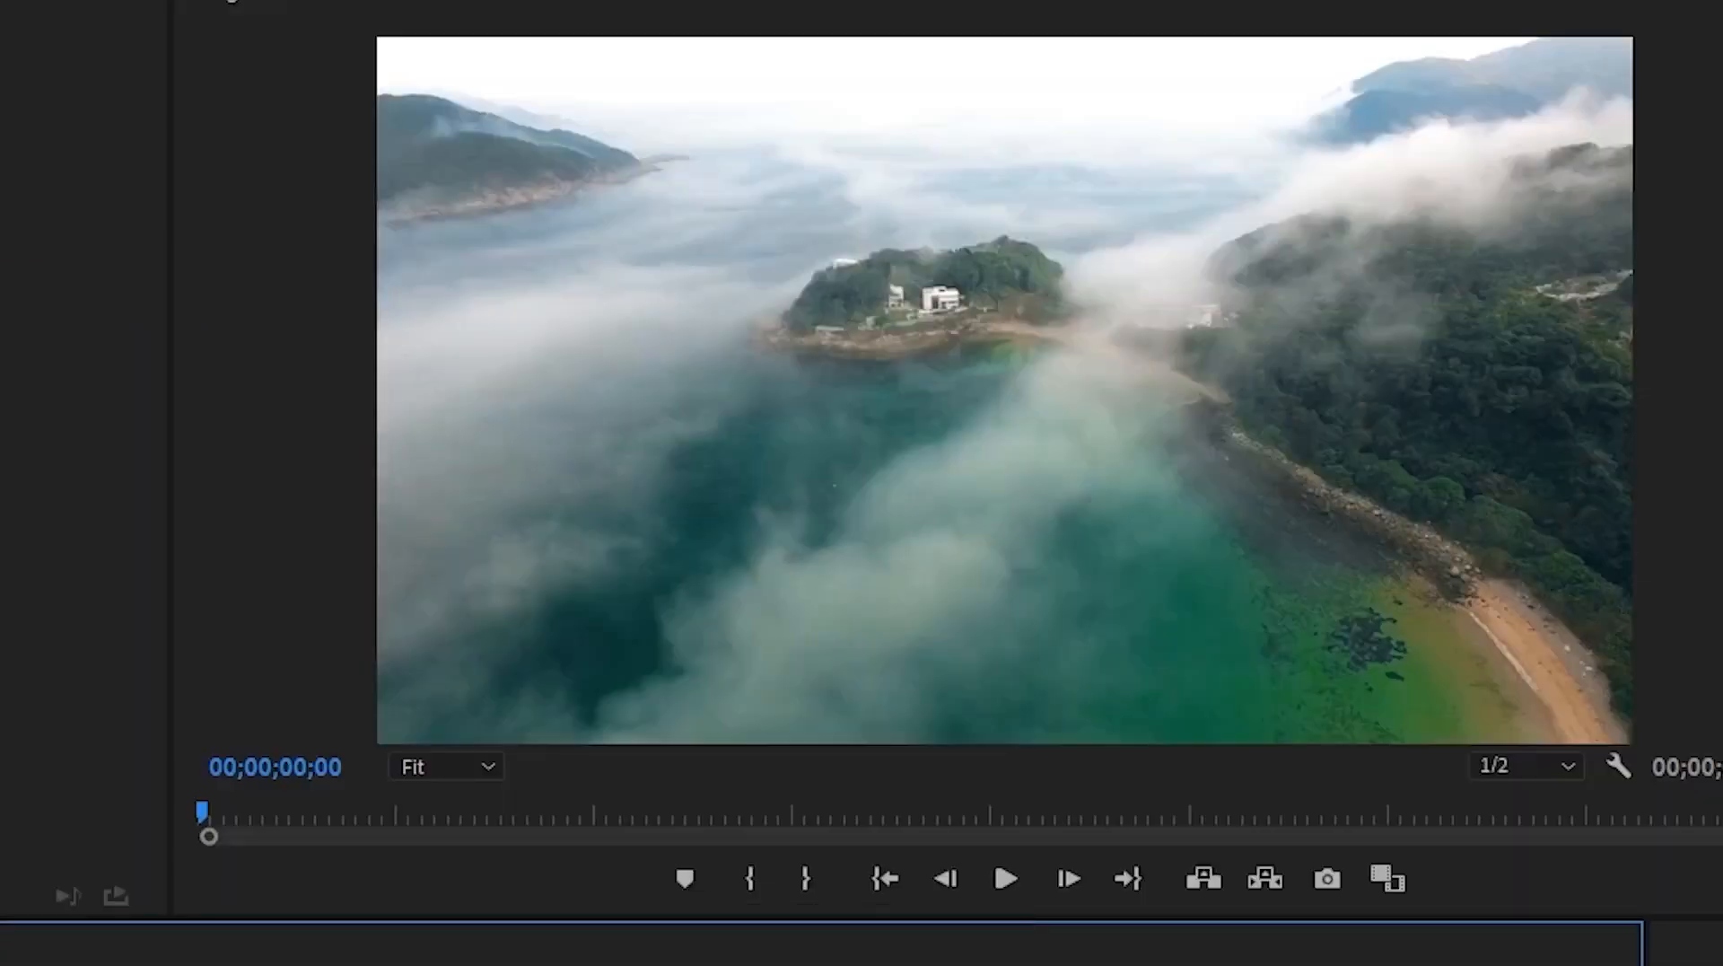
{"action": "key", "text": "Down"}
{"action": "key", "text": "space"}
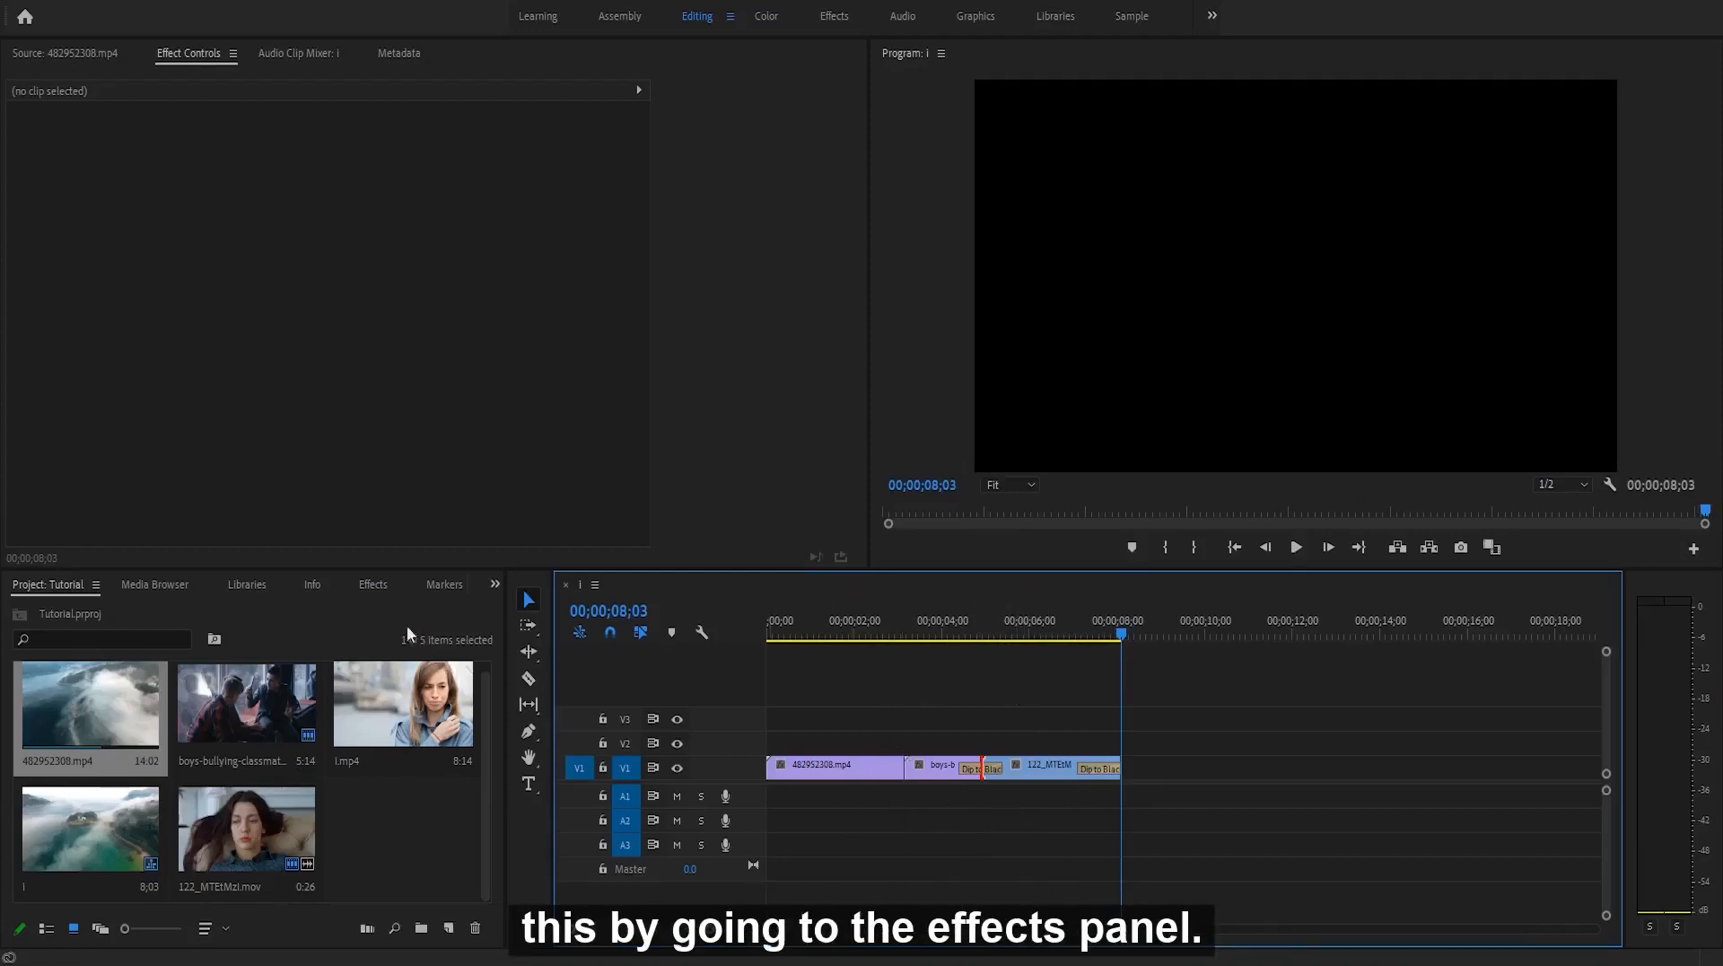
- Set the Dip to White dissolve as the default video transition
{"action": "left_click", "coordinate": [374, 585]}
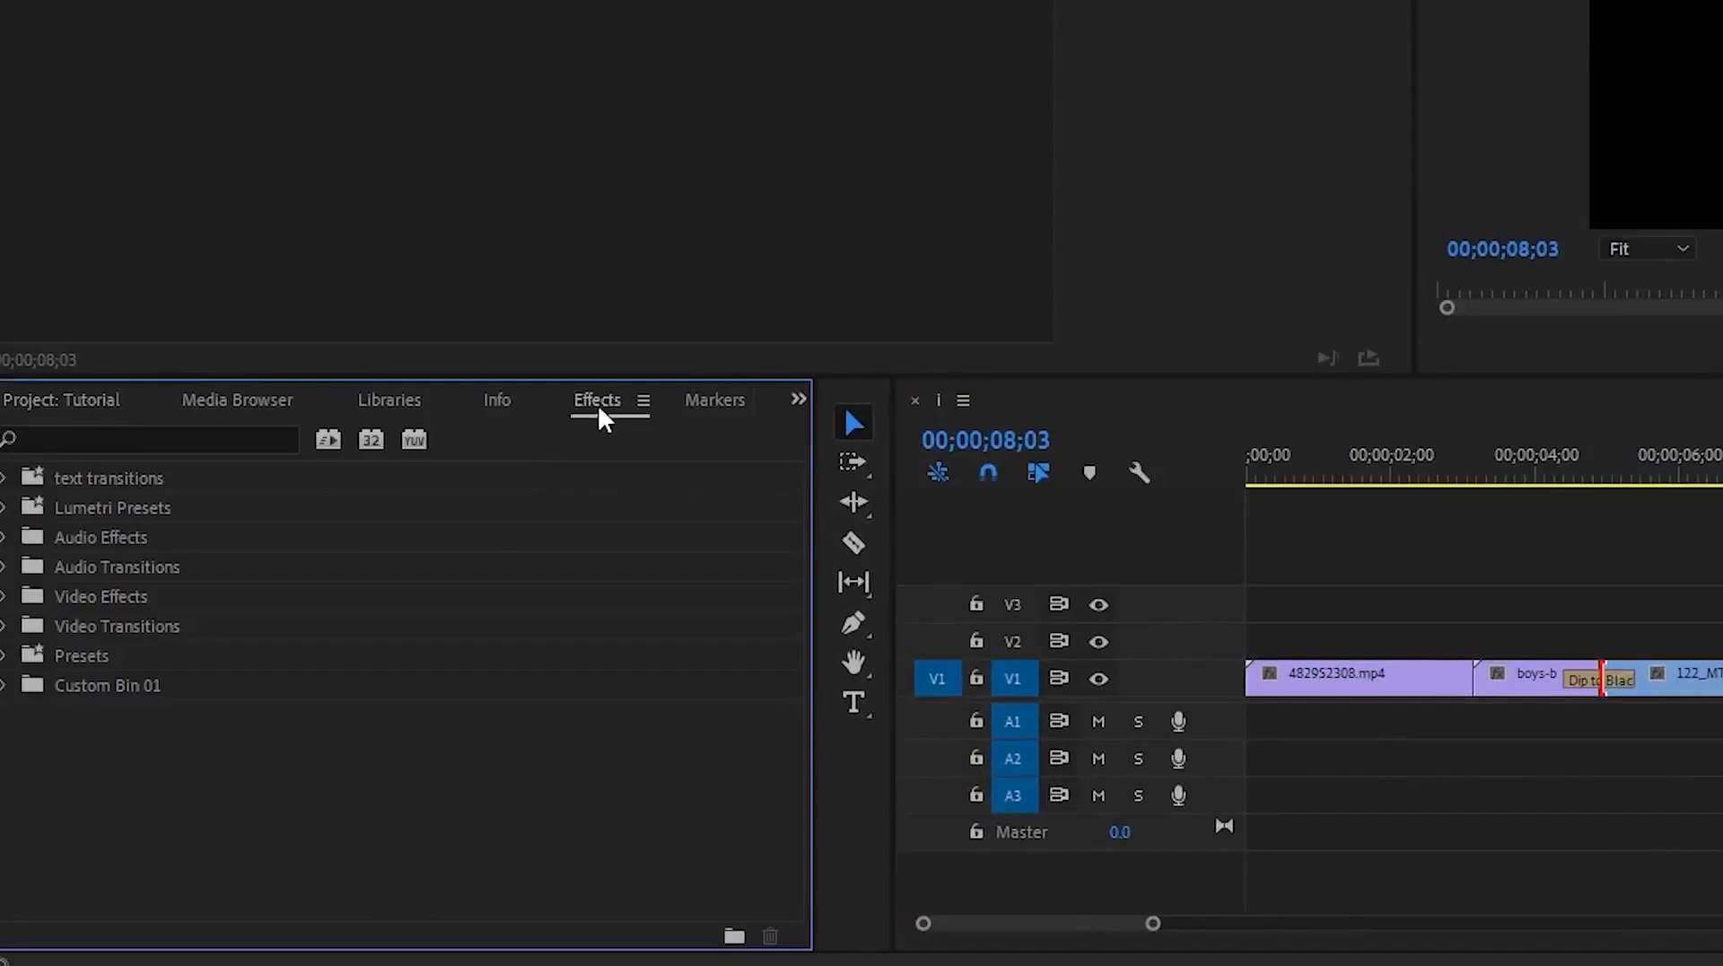
{"action": "left_click", "coordinate": [5, 626]}
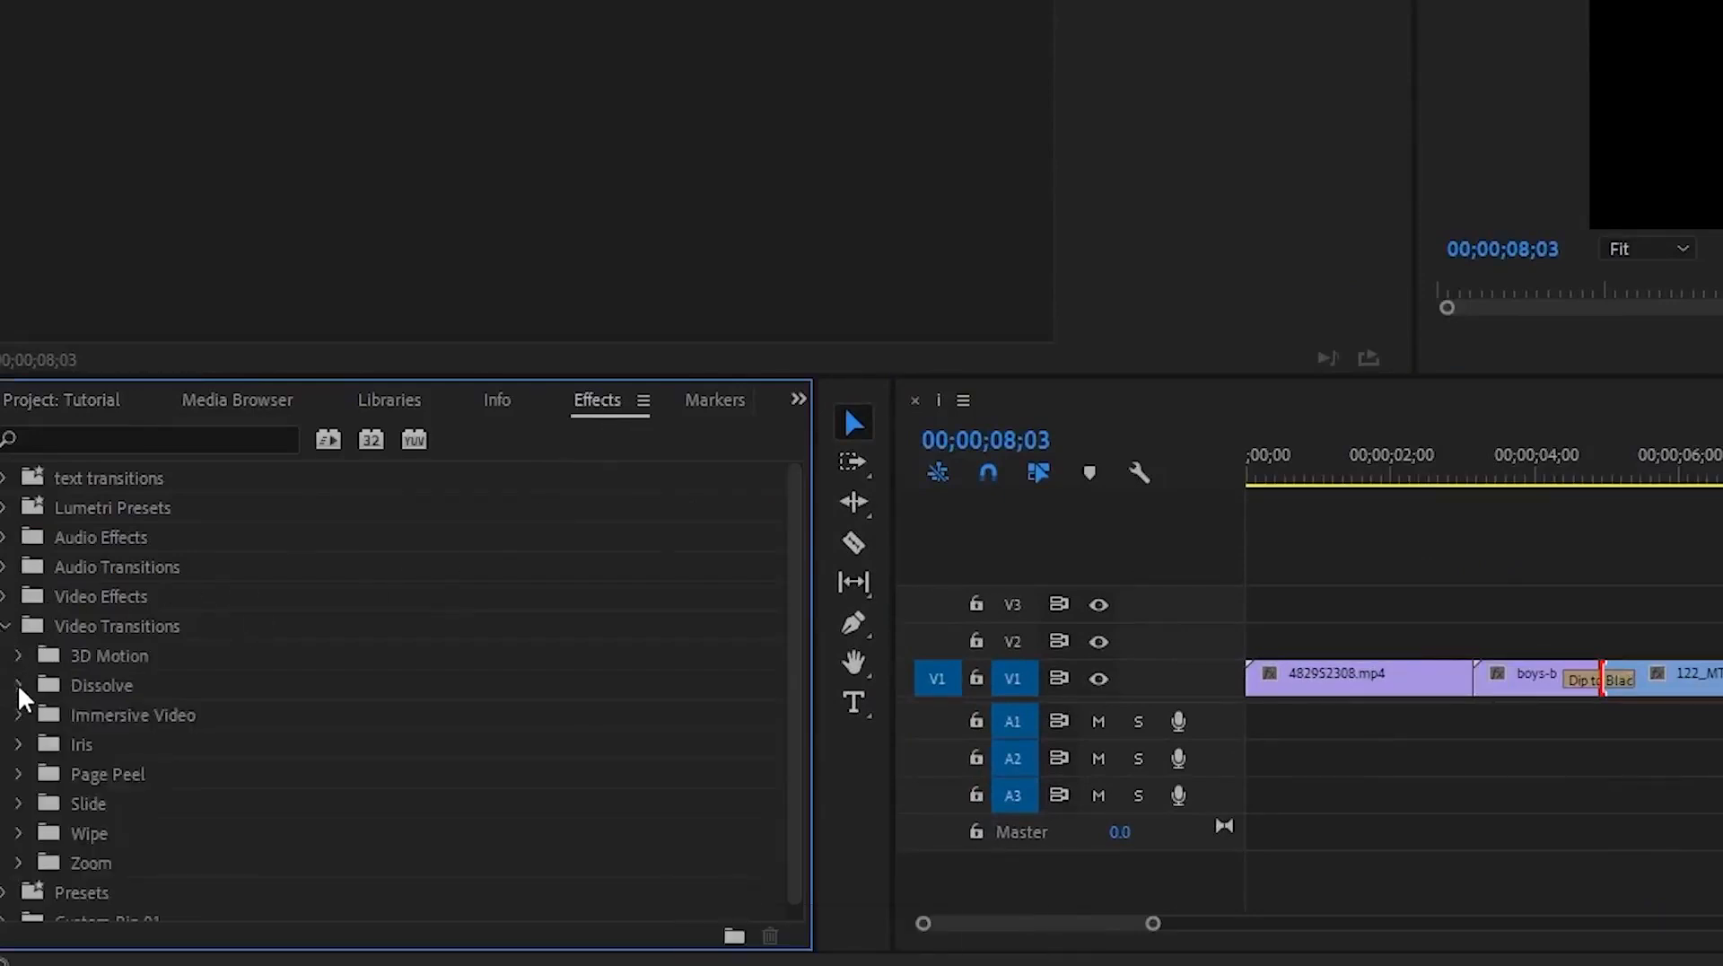
{"action": "left_click", "coordinate": [18, 684]}
{"action": "scroll", "coordinate": [244, 670], "scroll_direction": "down", "scroll_amount": 3}
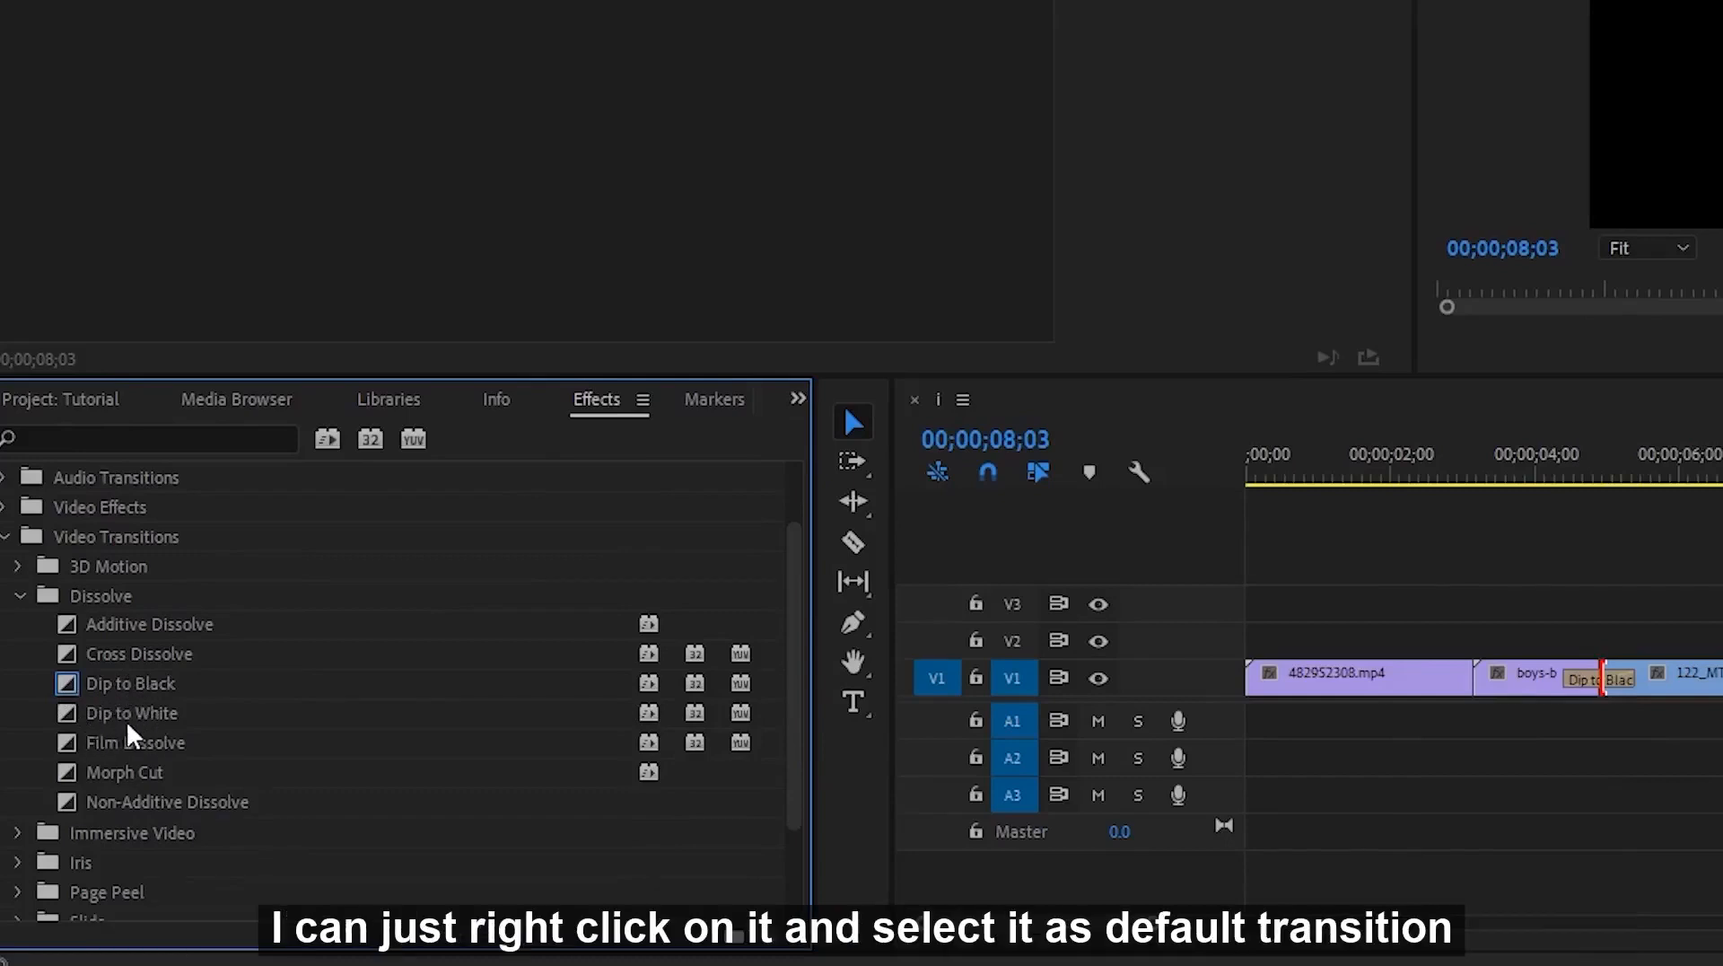
{"action": "right_click", "coordinate": [117, 713]}
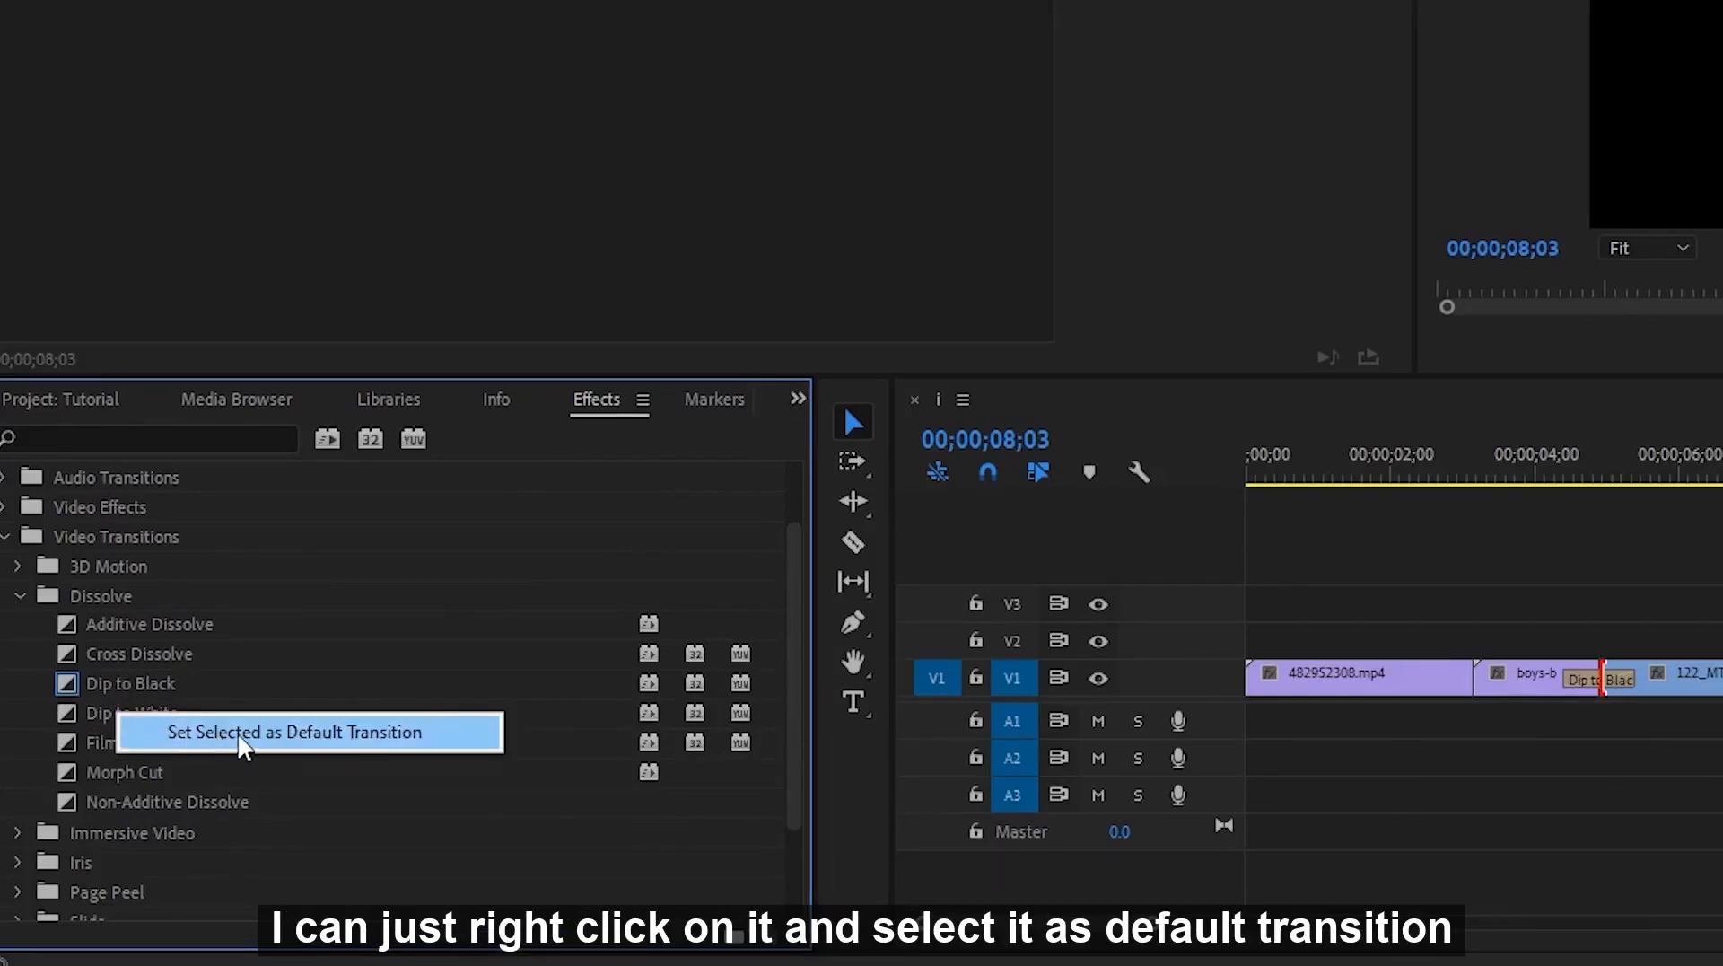
{"action": "left_click", "coordinate": [269, 732]}
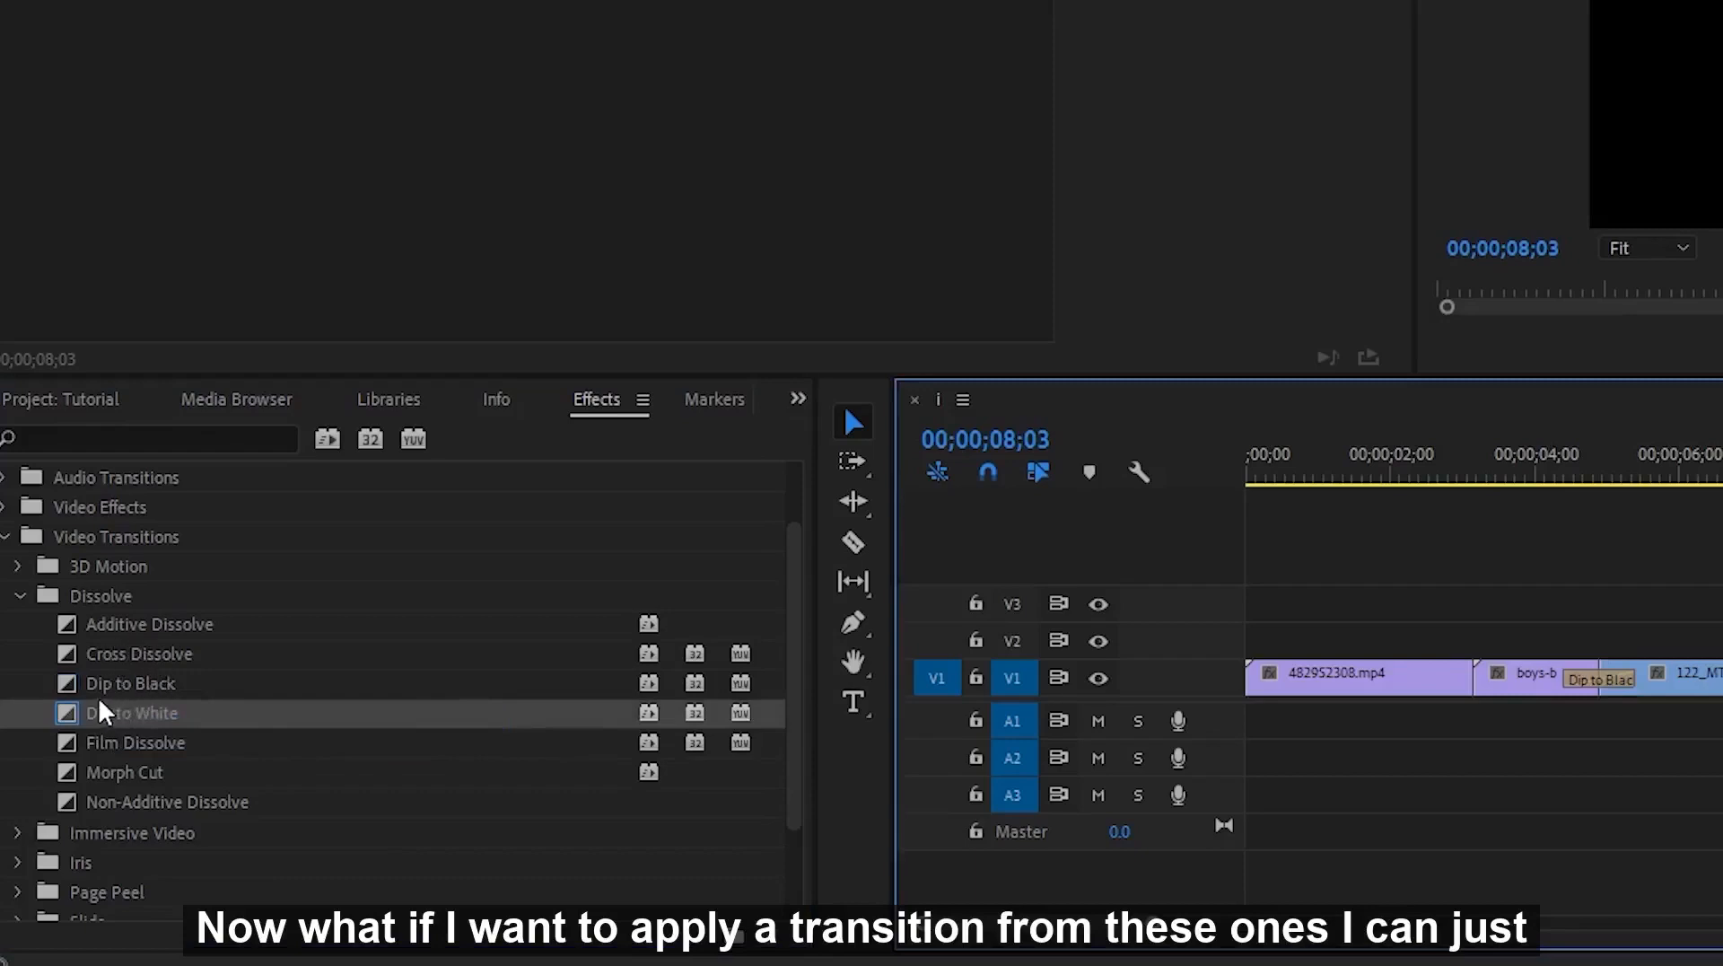
- Apply the Dip to White transition to the start of the 482952308.mp4 clip and play the sequence from the beginning
{"action": "left_click", "coordinate": [115, 718]}
{"action": "left_click_drag", "start_coordinate": [115, 718], "coordinate": [1260, 664]}
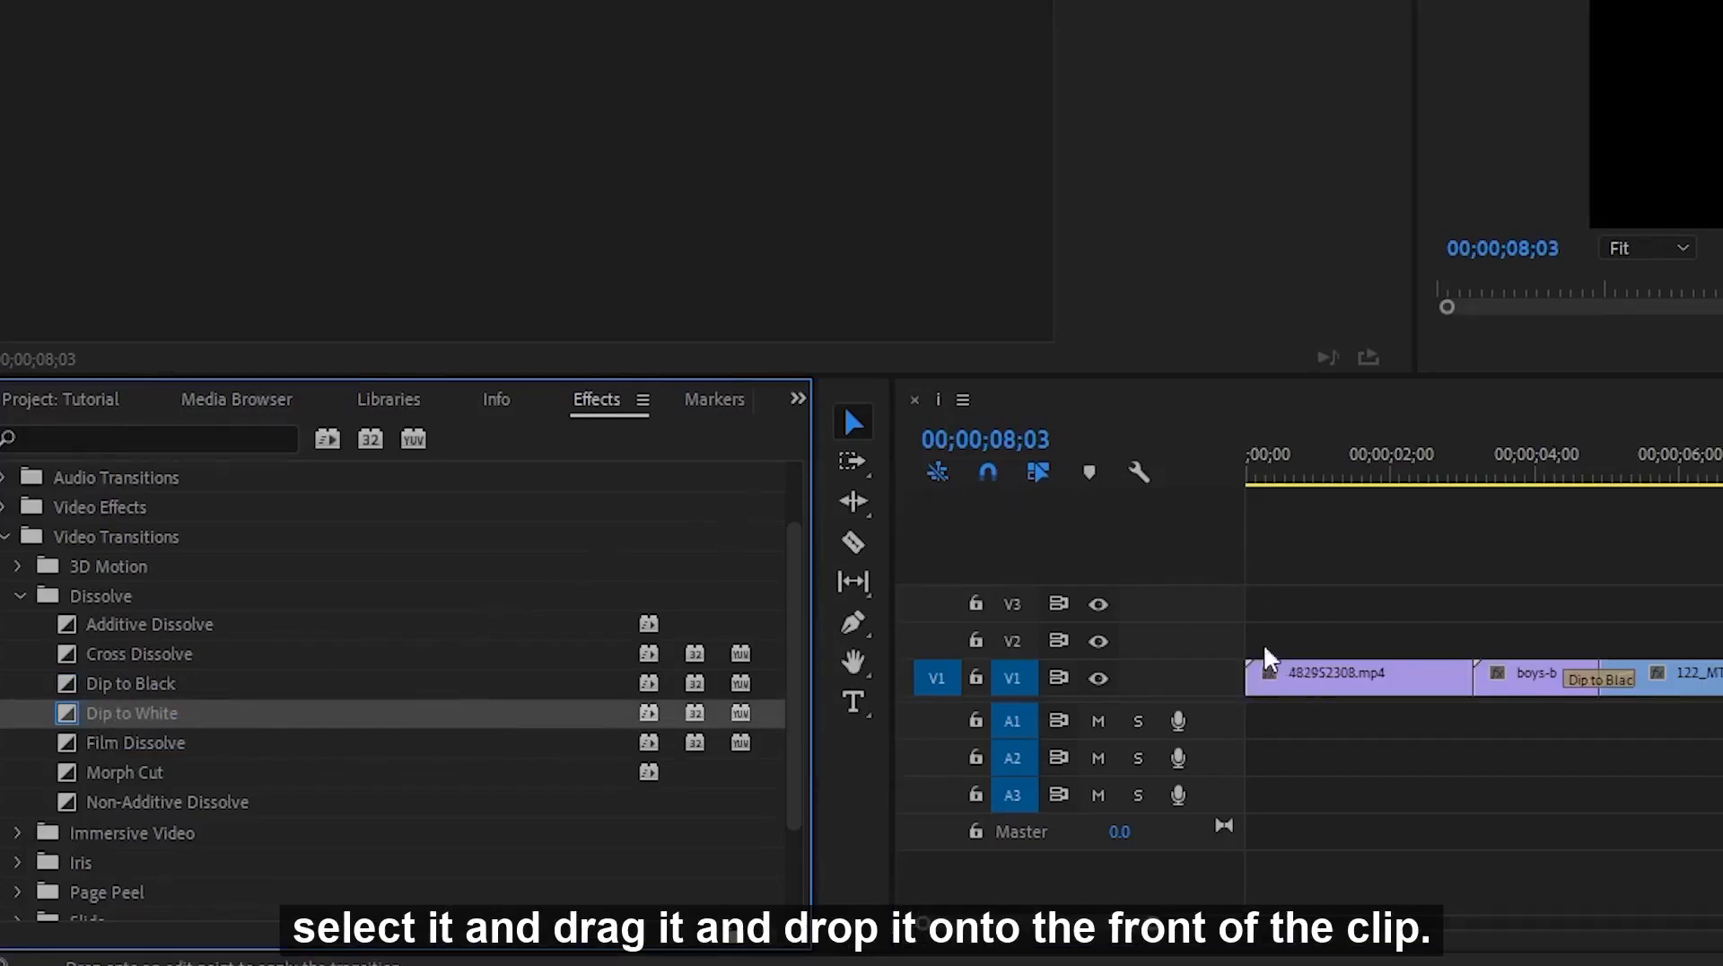
{"action": "left_click_drag", "start_coordinate": [1485, 604], "coordinate": [1254, 686]}
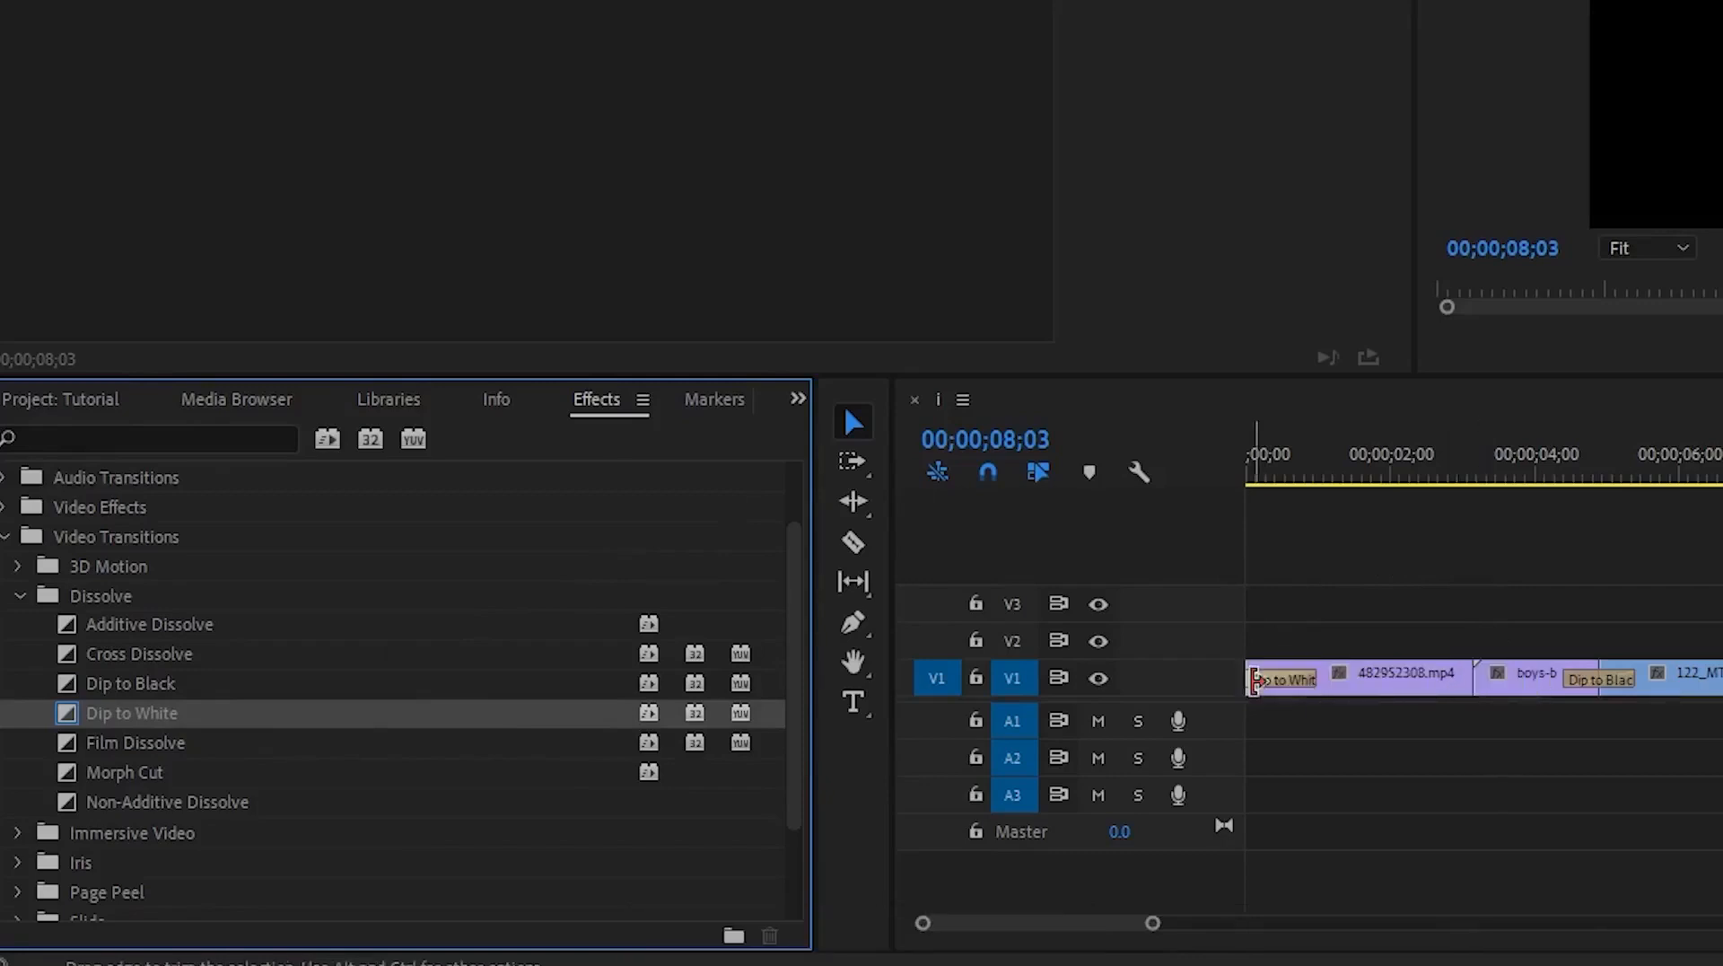
{"action": "left_click", "coordinate": [1235, 475]}
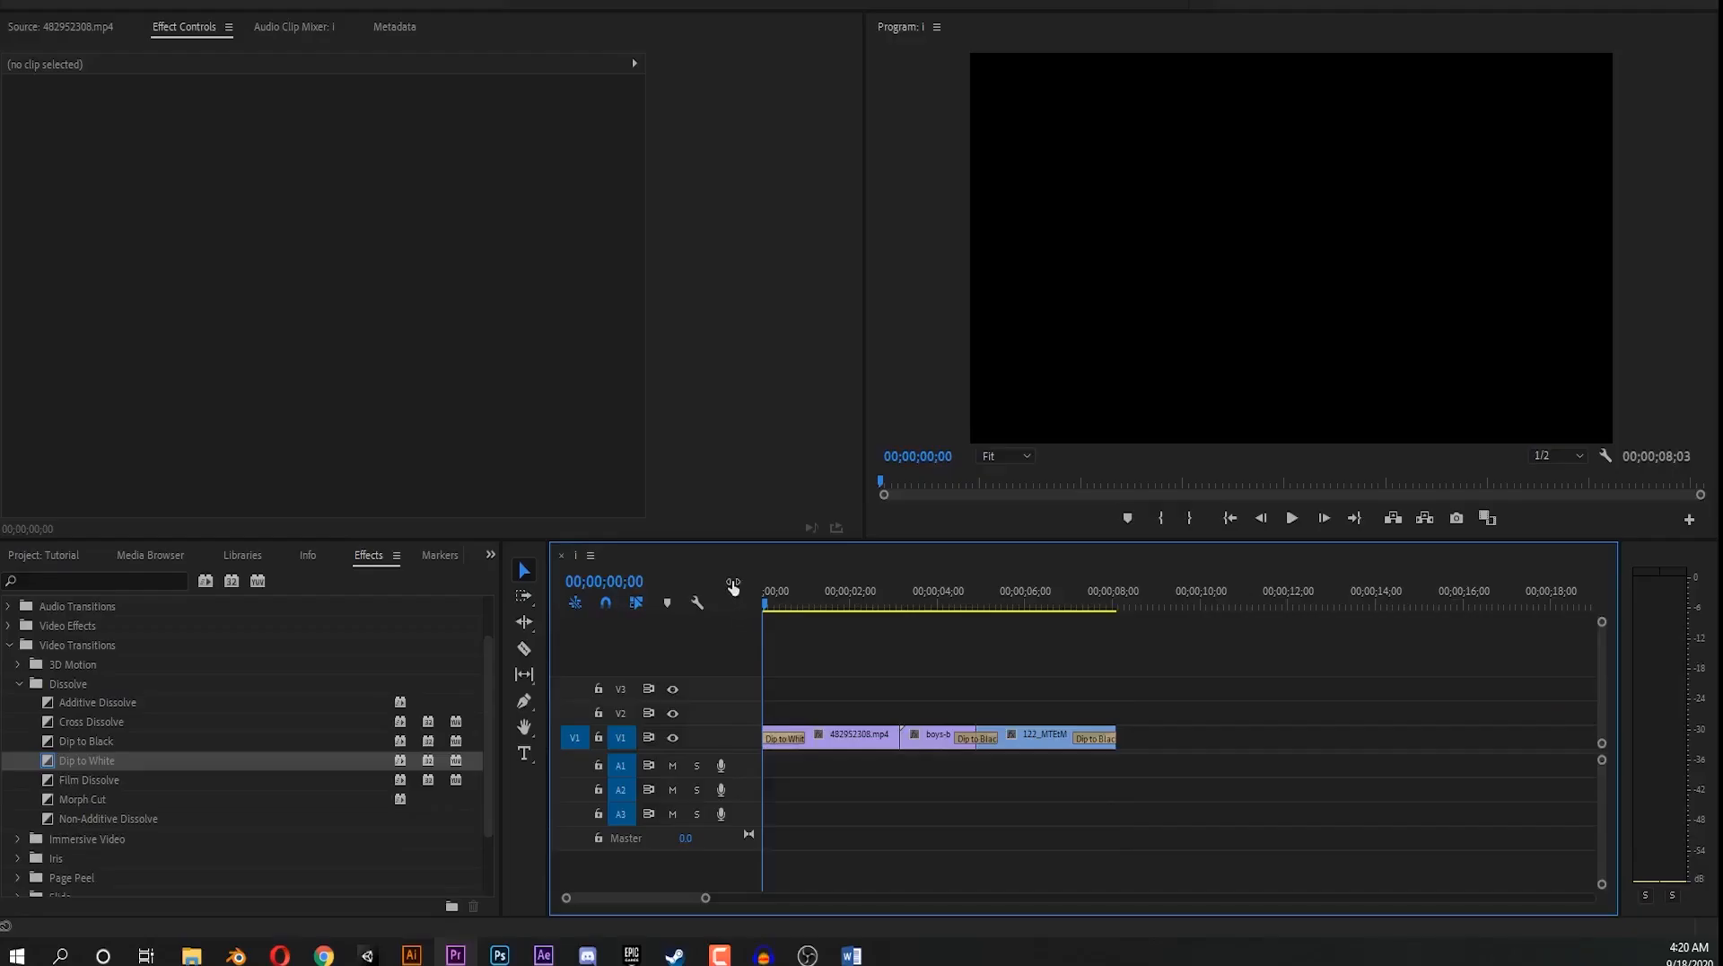
{"action": "key", "text": "space"}
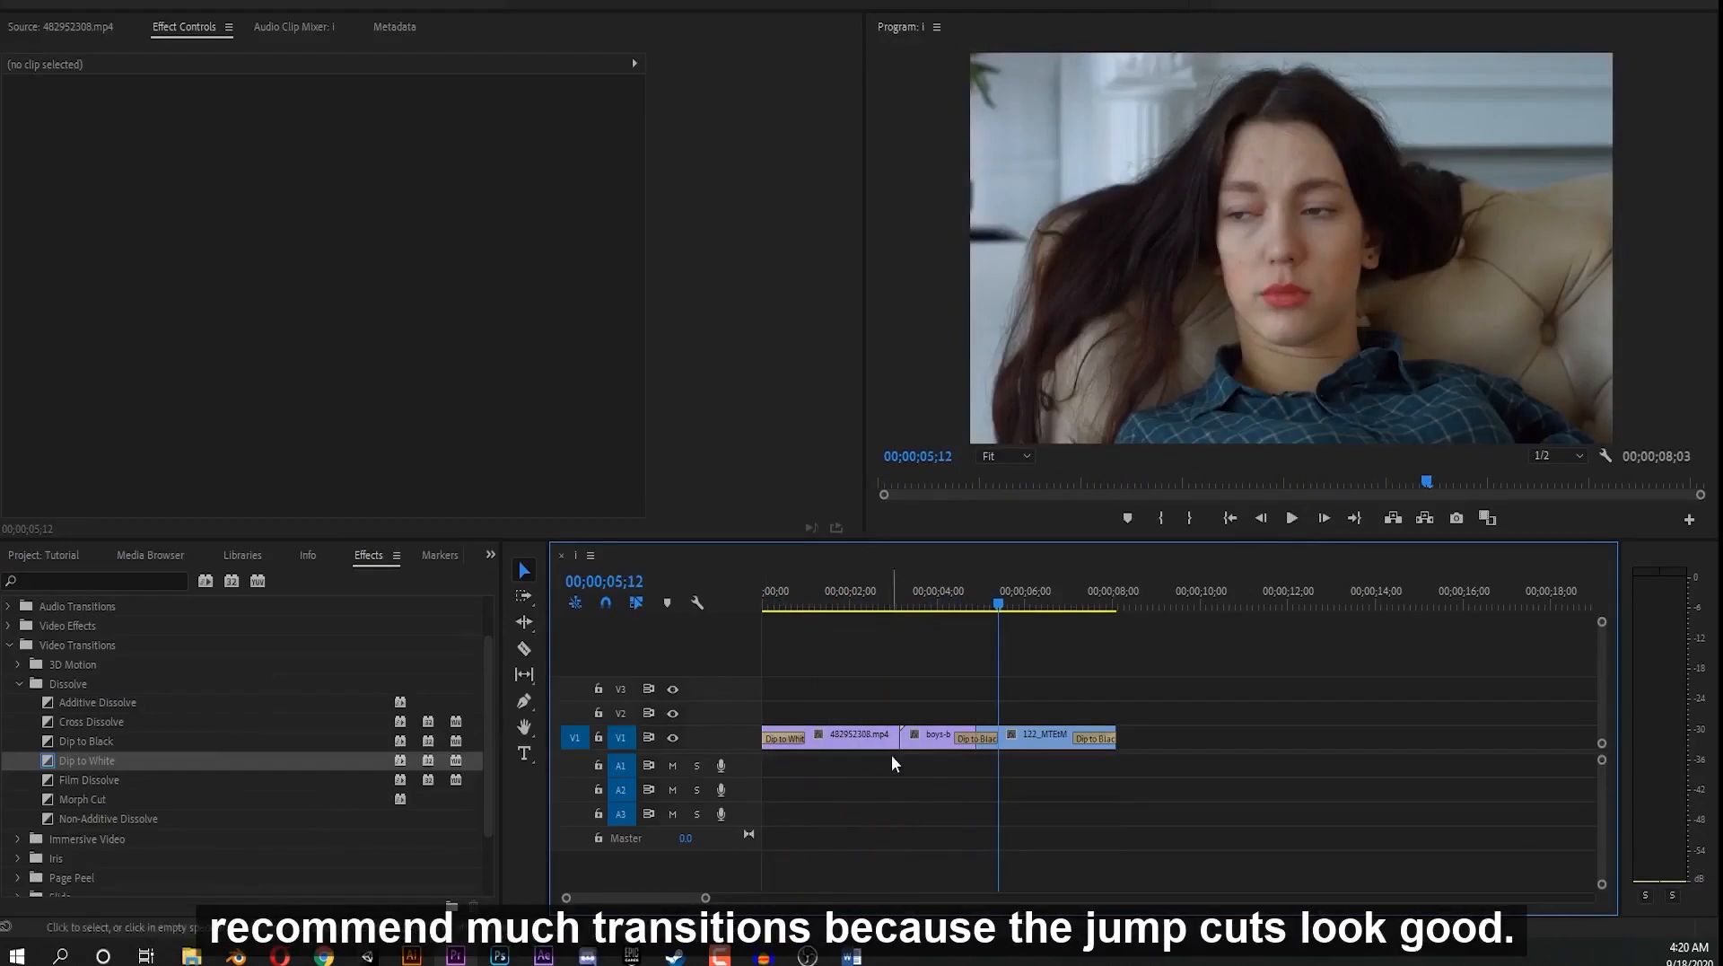
- Park the playhead at 00:00:14:24 and slow the Beach - 3998.mp4 clip to 50% speed
{"action": "left_click_drag", "start_coordinate": [892, 590], "coordinate": [884, 633]}
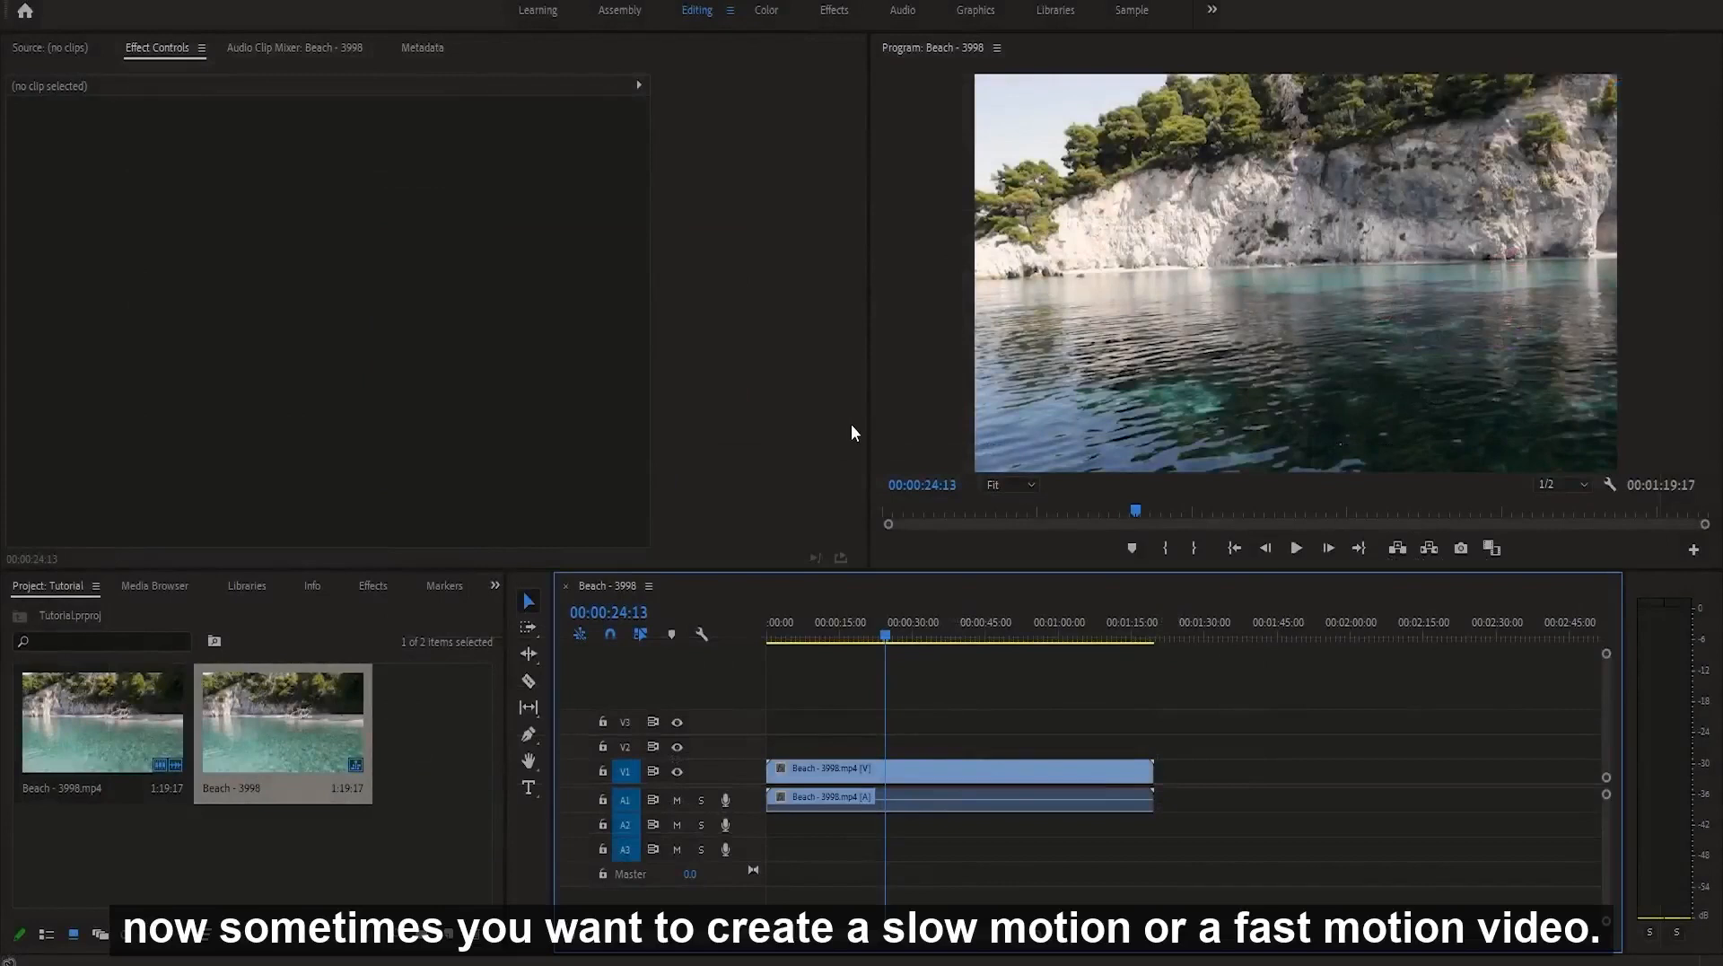
{"action": "left_click", "coordinate": [833, 619]}
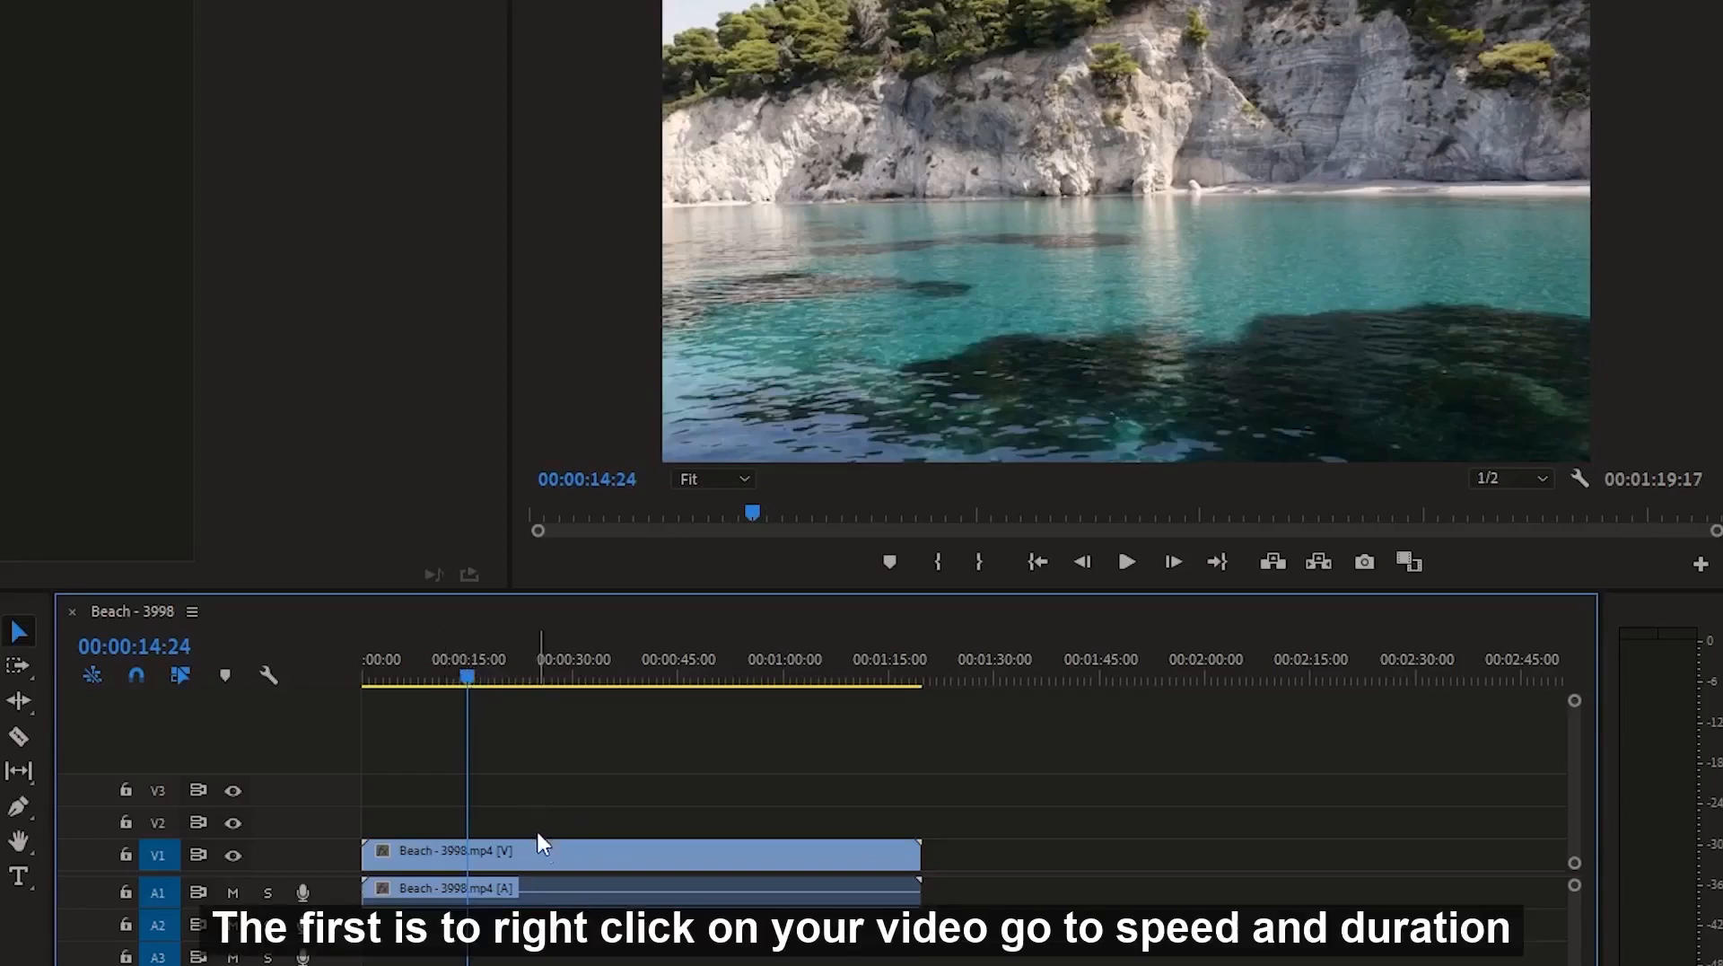
{"action": "left_click", "coordinate": [544, 854]}
{"action": "right_click", "coordinate": [544, 853]}
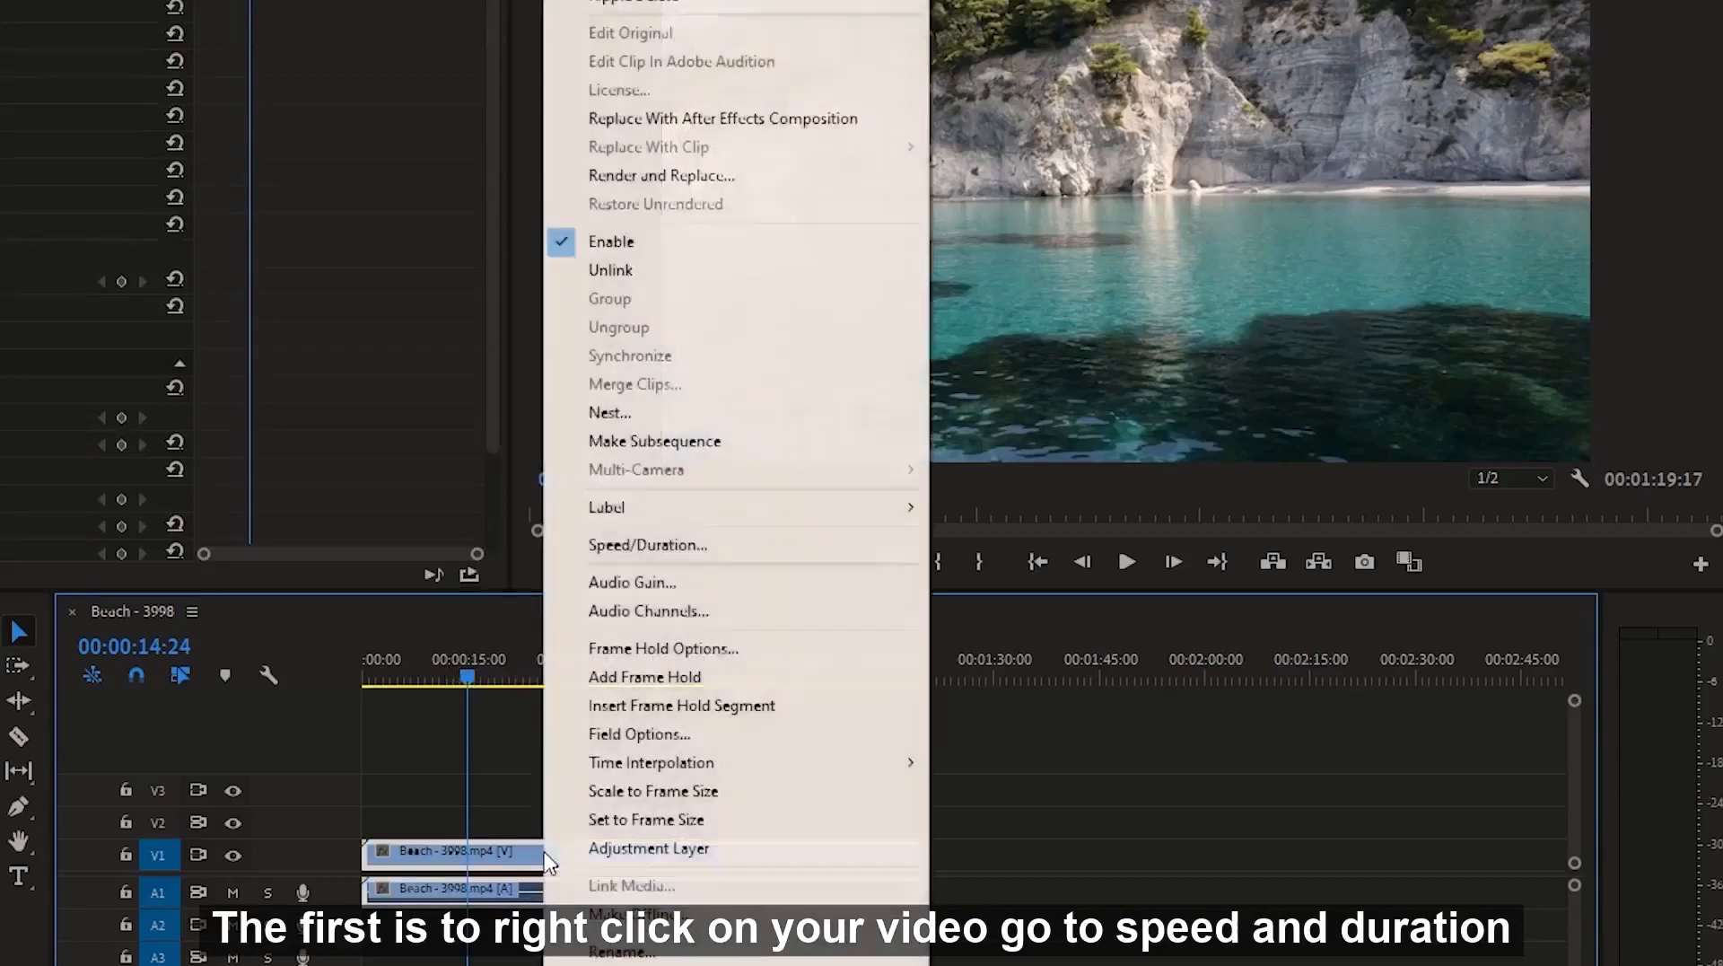
{"action": "left_click", "coordinate": [648, 545]}
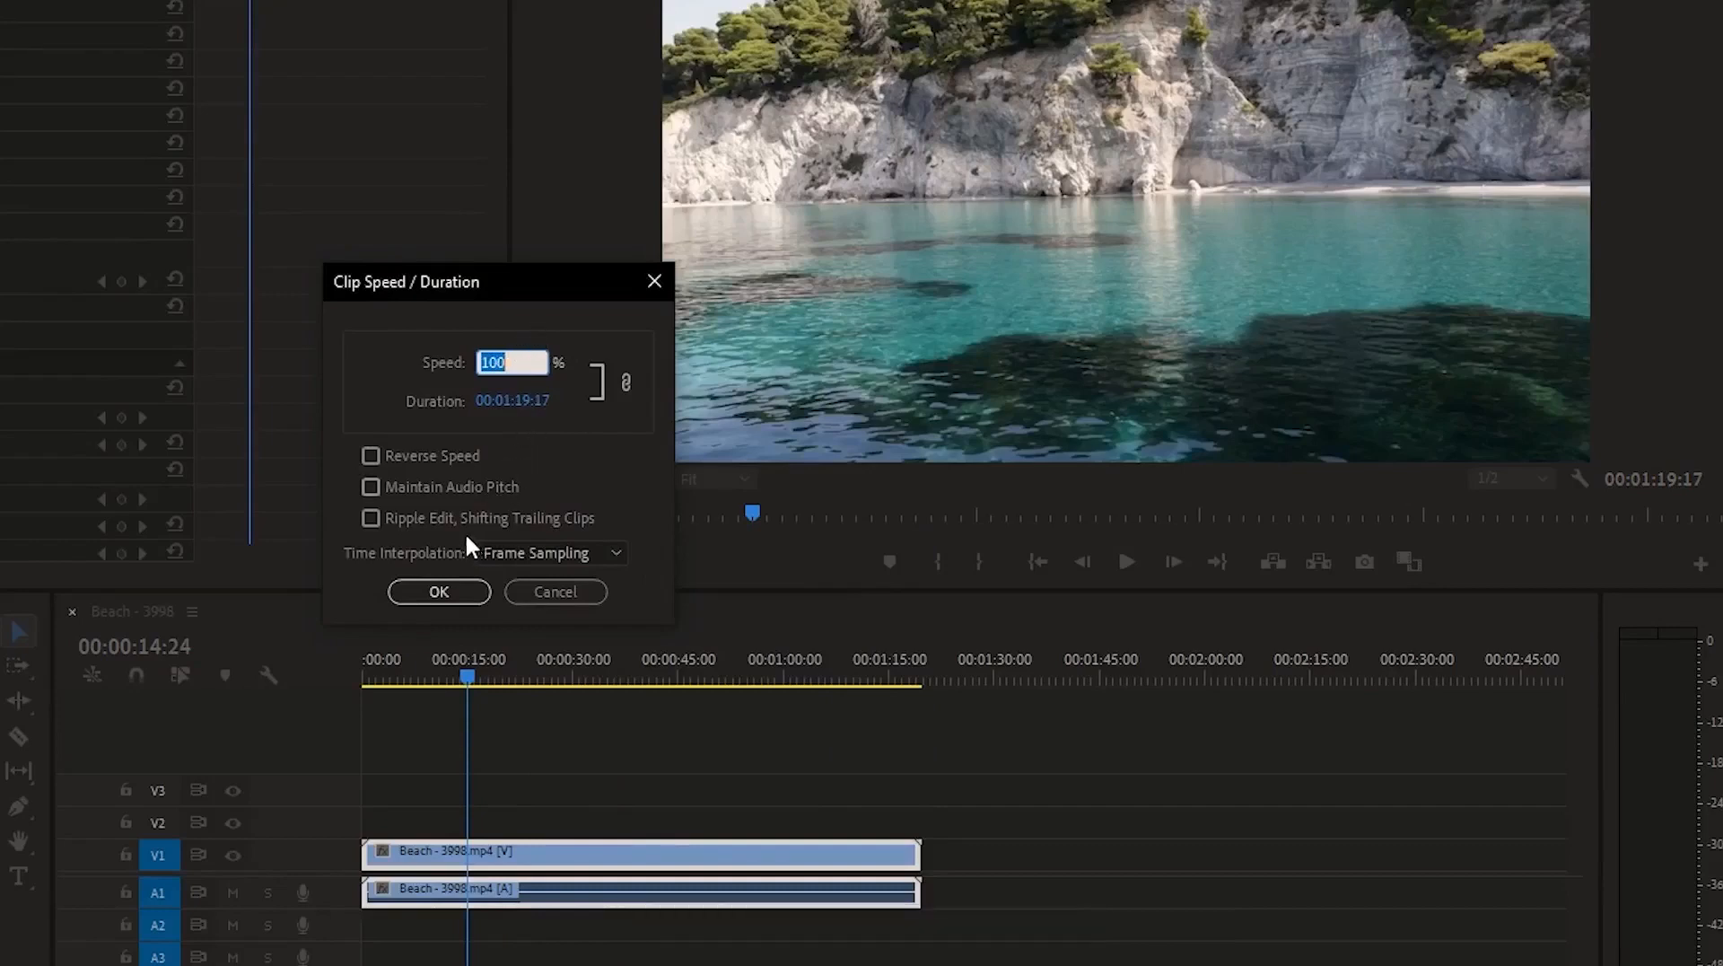
{"action": "type", "text": "50"}
{"action": "left_click", "coordinate": [468, 594]}
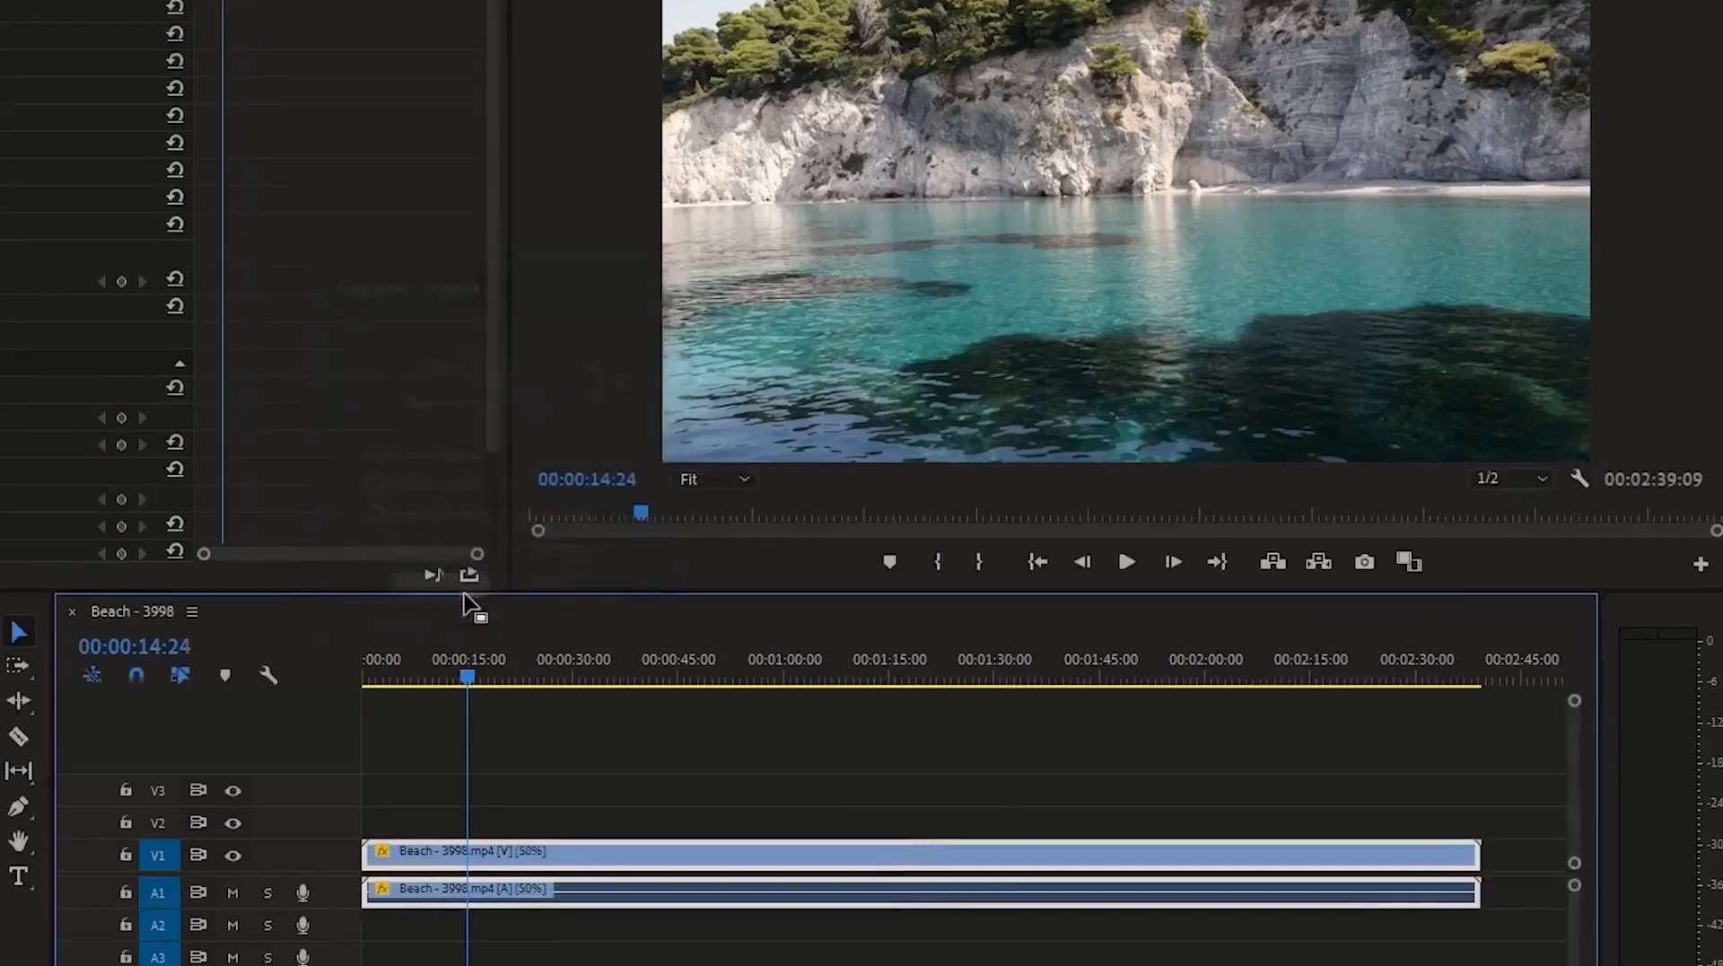
- Play the slowed Beach - 3998.mp4 clip briefly and undo its 50% speed change
{"action": "left_click", "coordinate": [1114, 575]}
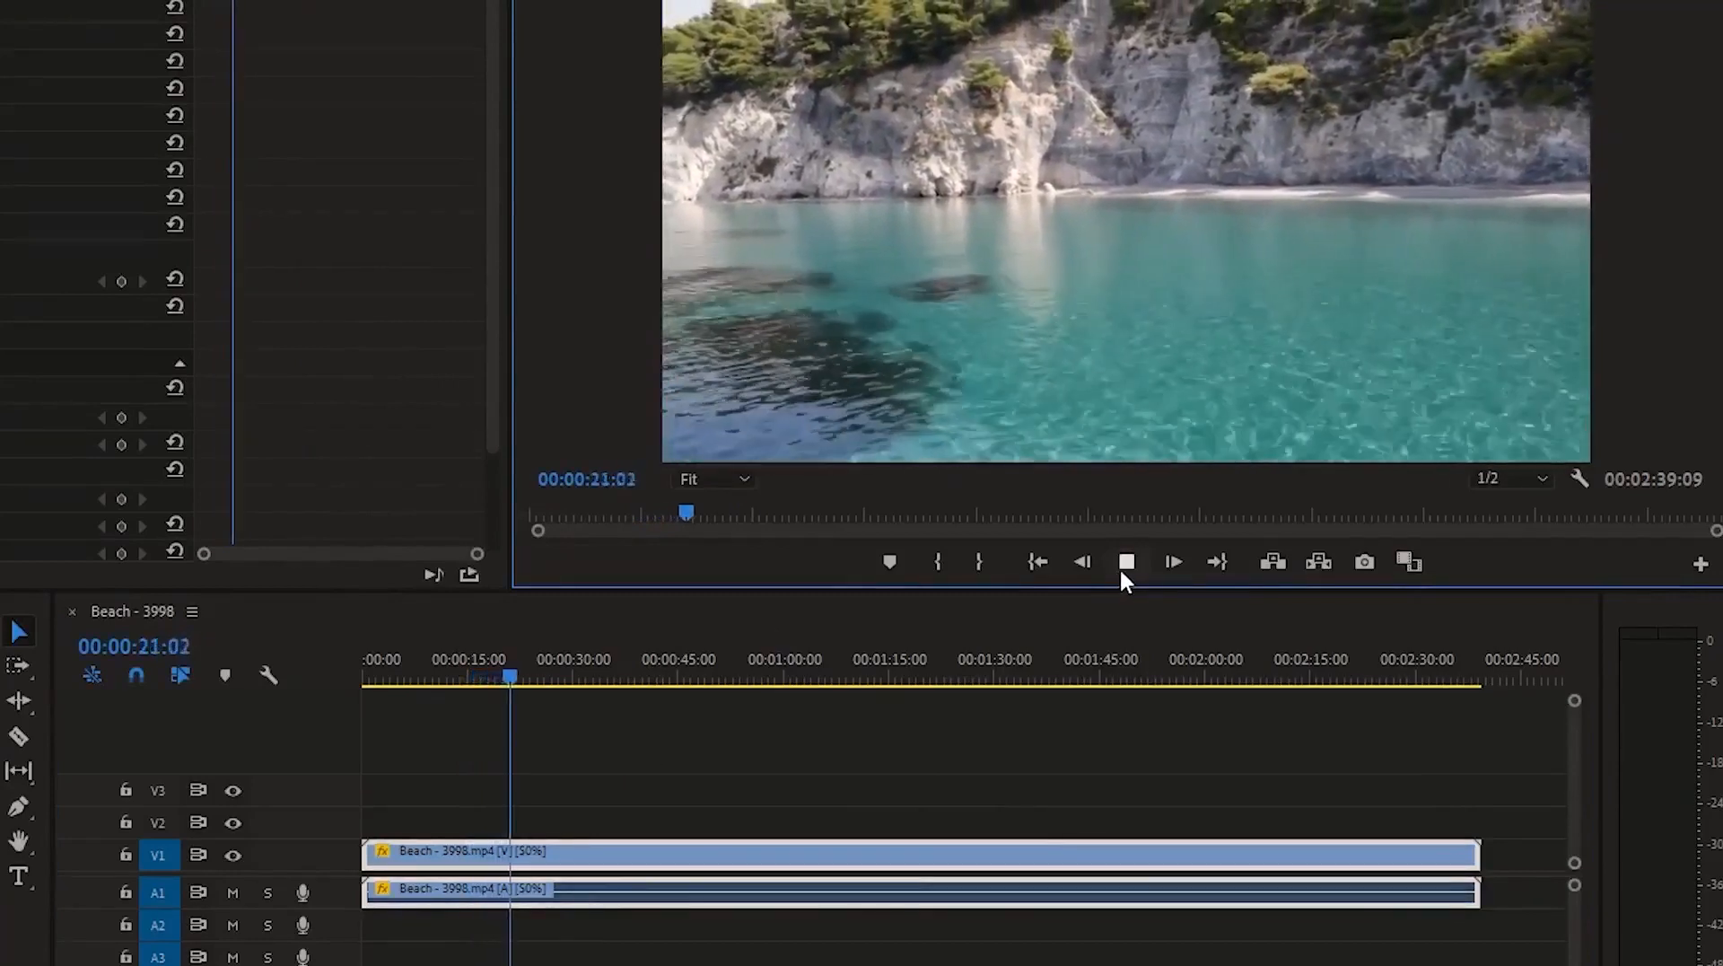
{"action": "left_click", "coordinate": [1121, 572]}
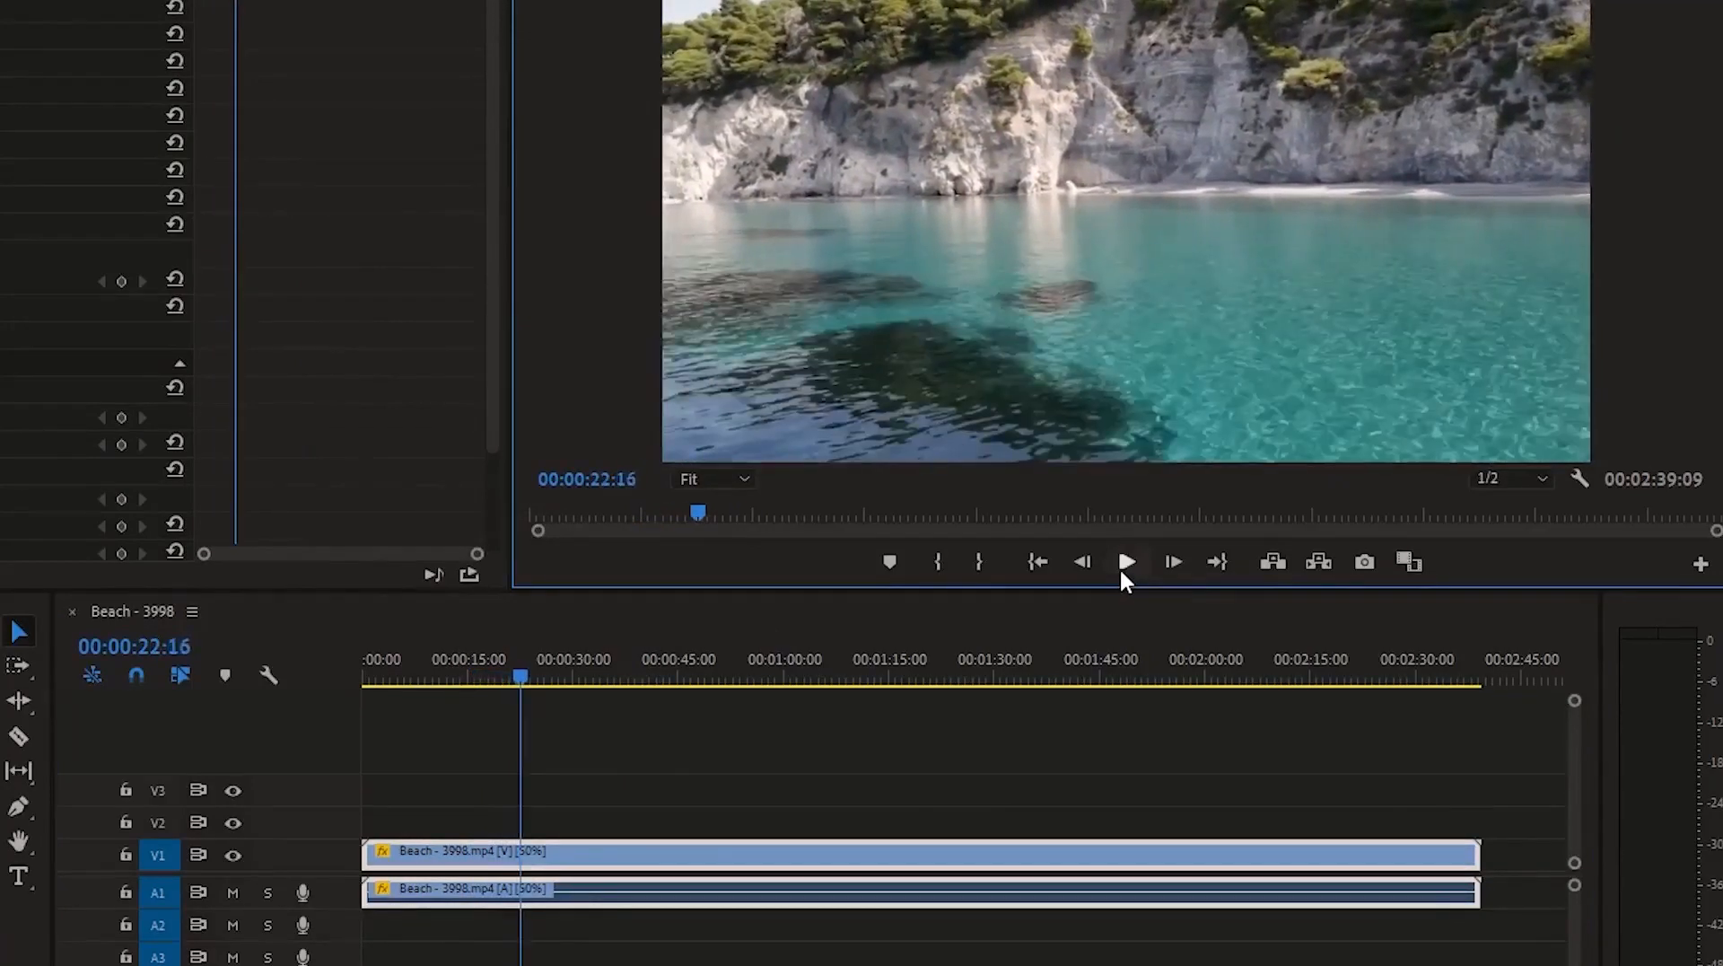
{"action": "key", "text": "ctrl+z"}
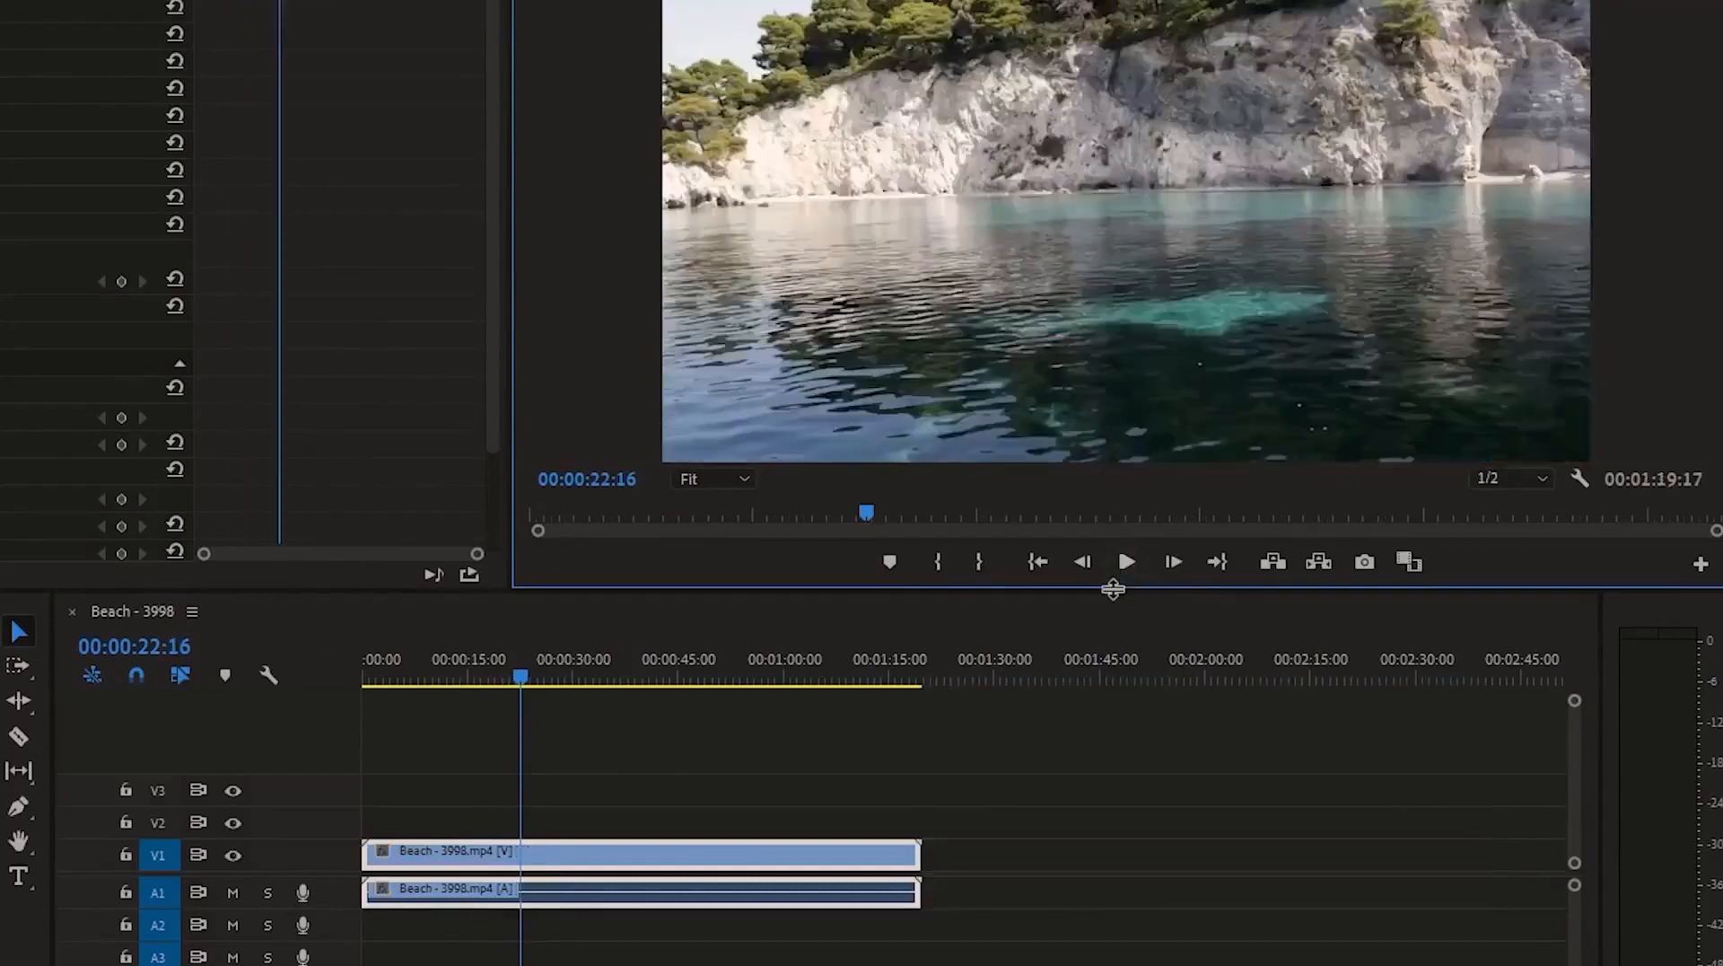
- Set the speed of the Beach - 3998.mp4 clip to 200%
{"action": "right_click", "coordinate": [696, 850]}
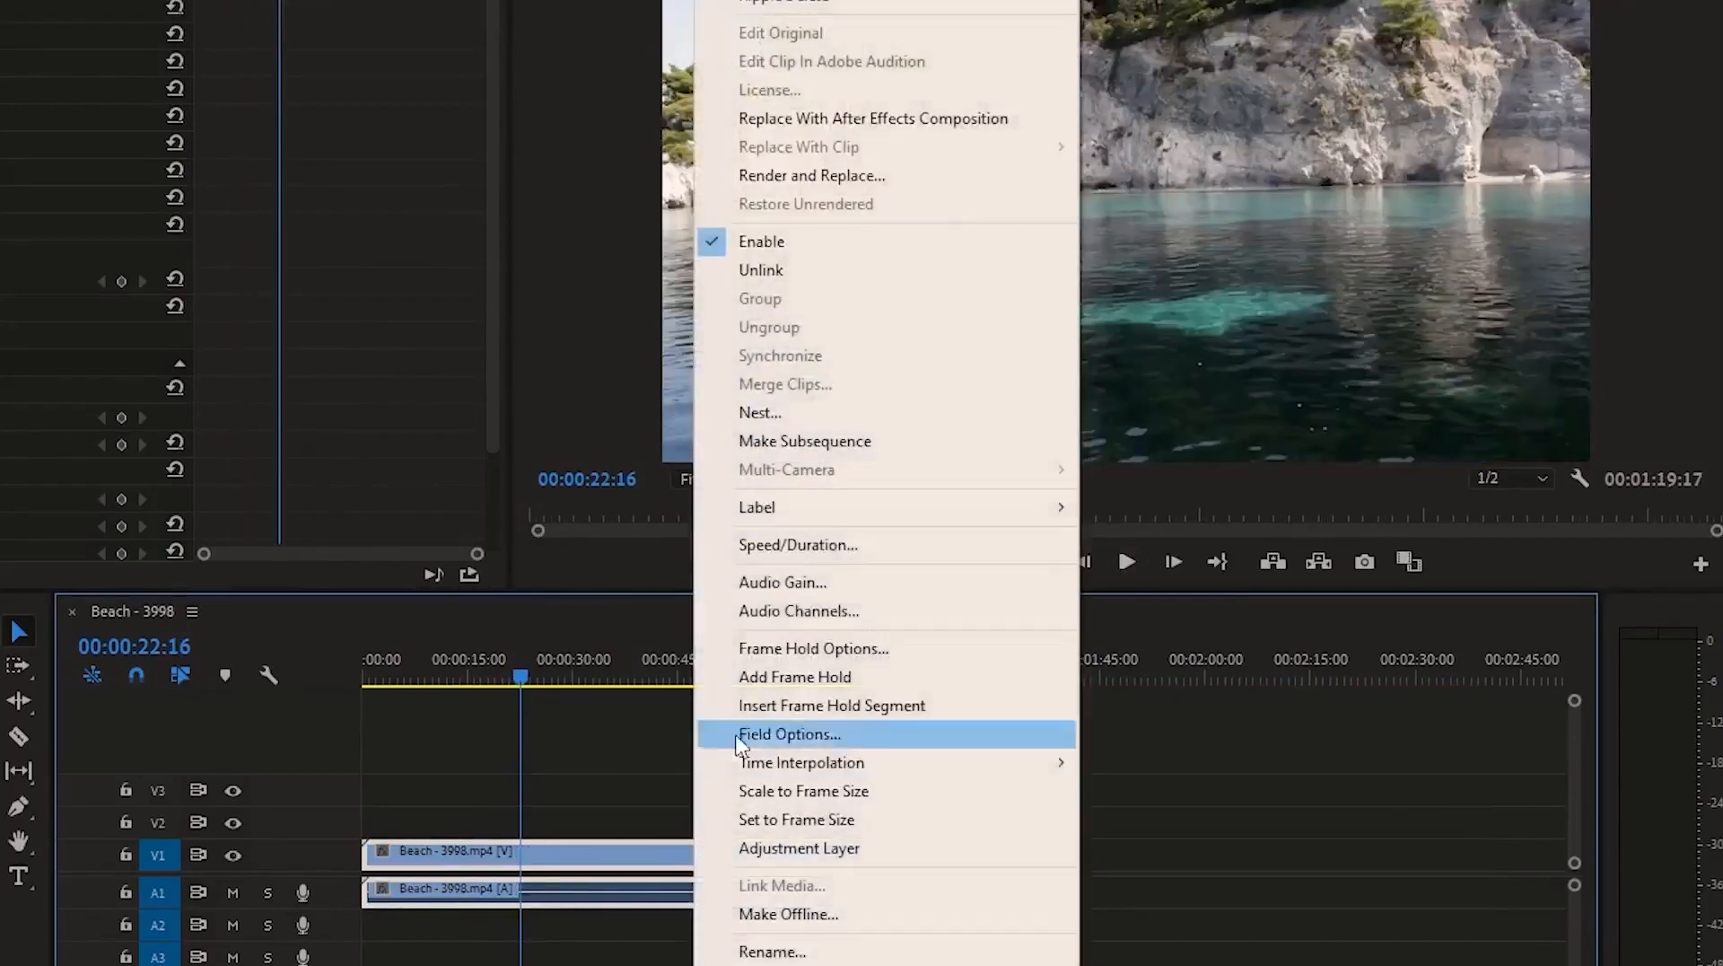
{"action": "left_click", "coordinate": [794, 546]}
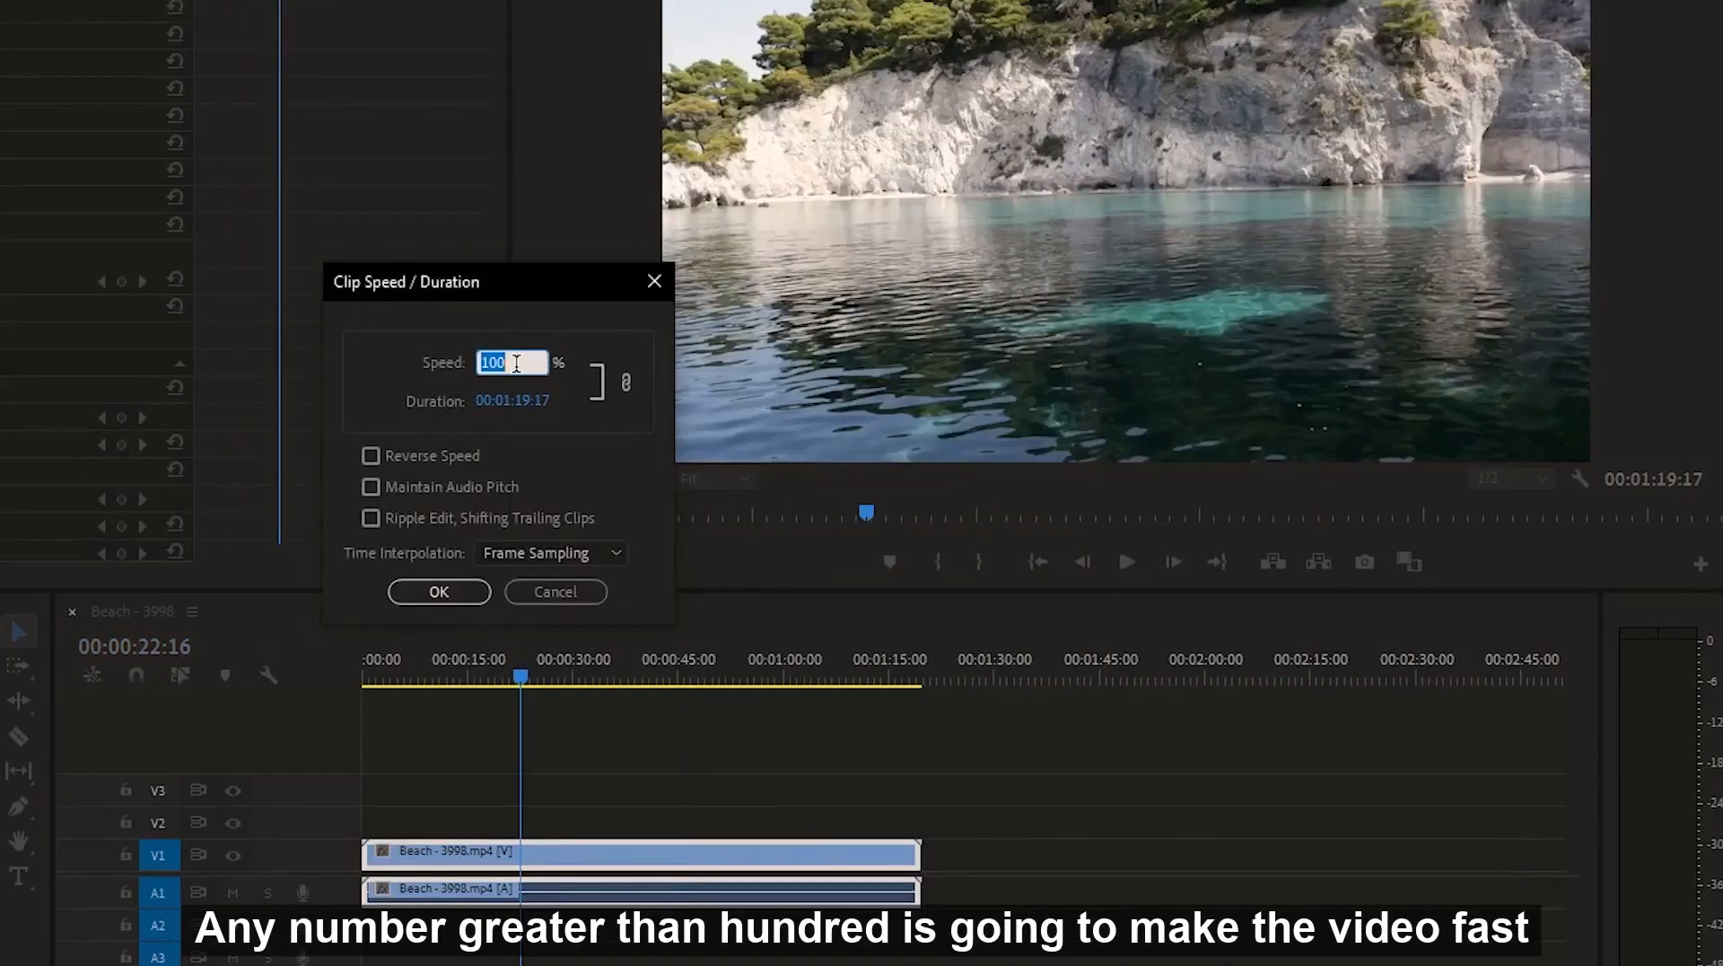
{"action": "type", "text": "200"}
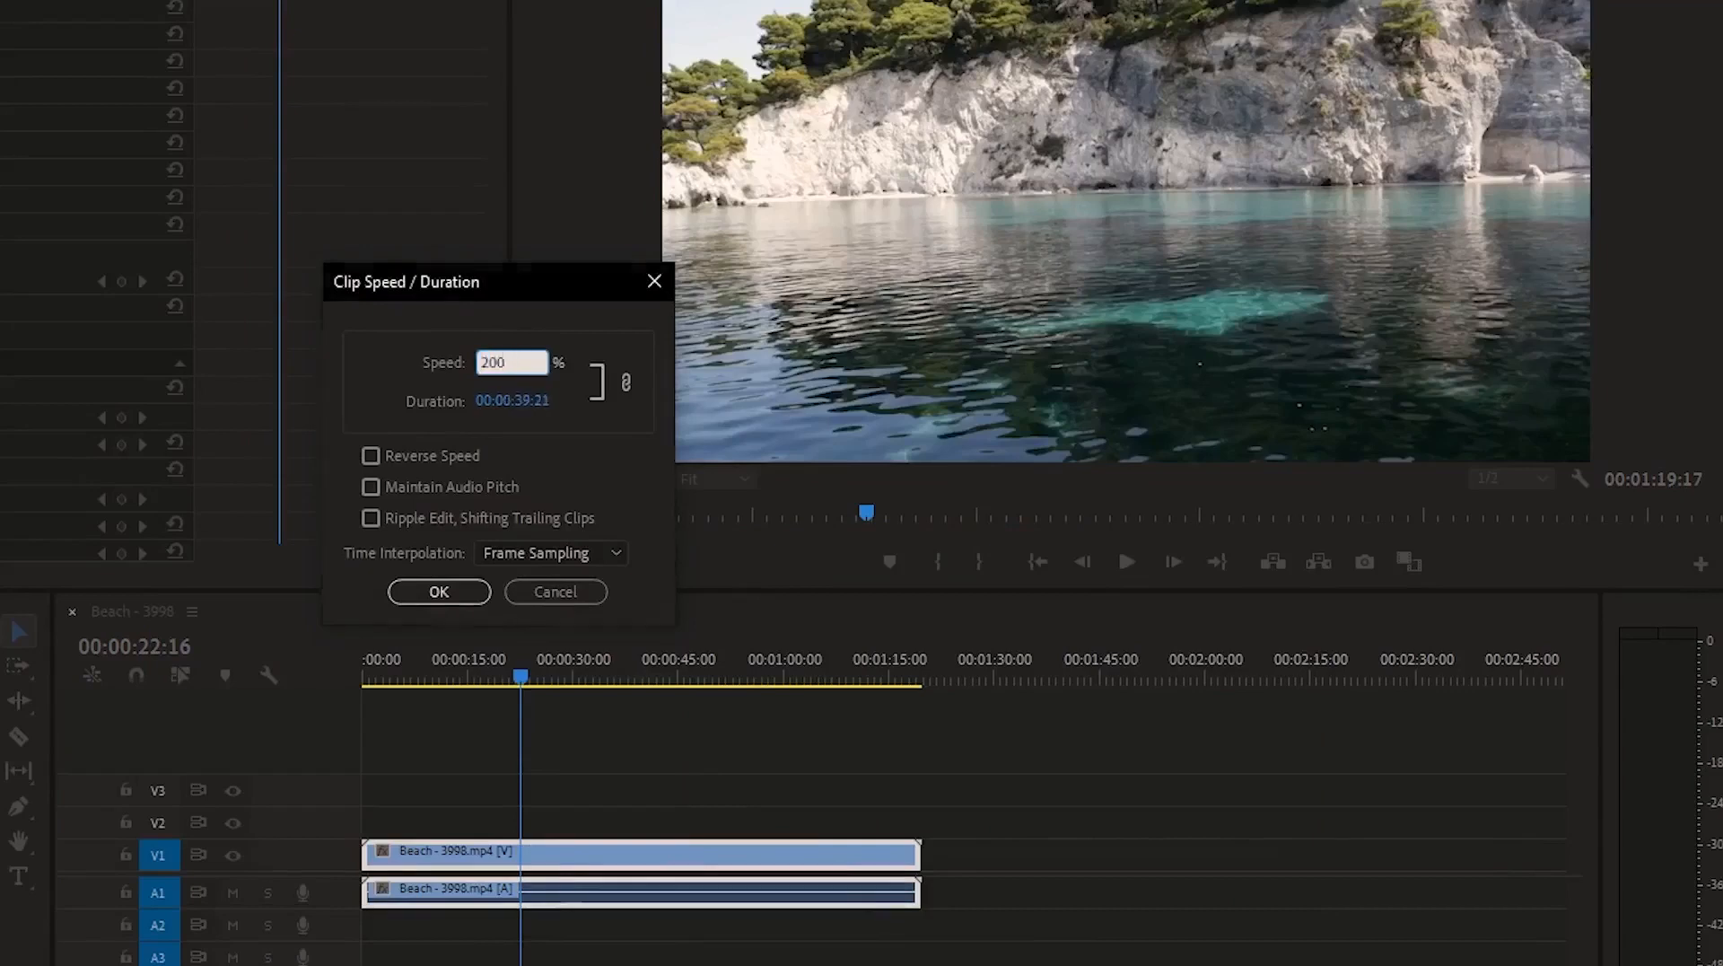
{"action": "key", "text": "Return"}
- Play the sped-up clip from near the start of the sequence and undo the 200% speed change
{"action": "left_click", "coordinate": [390, 654]}
{"action": "key", "text": "space"}
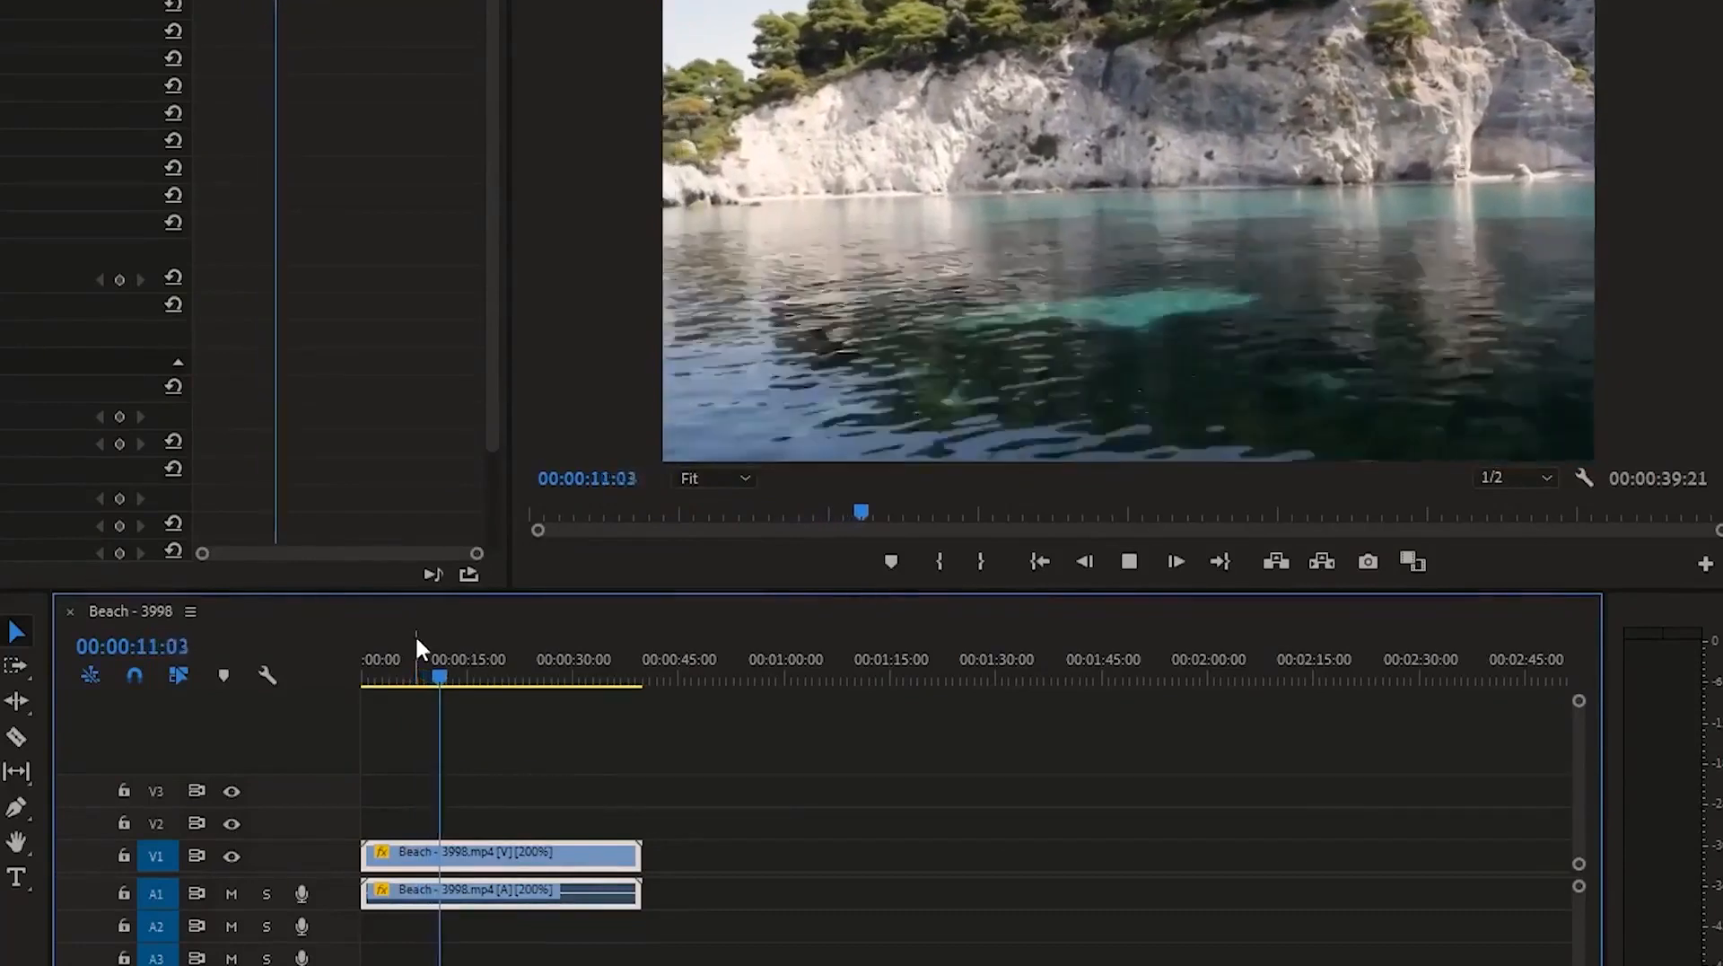
{"action": "key", "text": "space"}
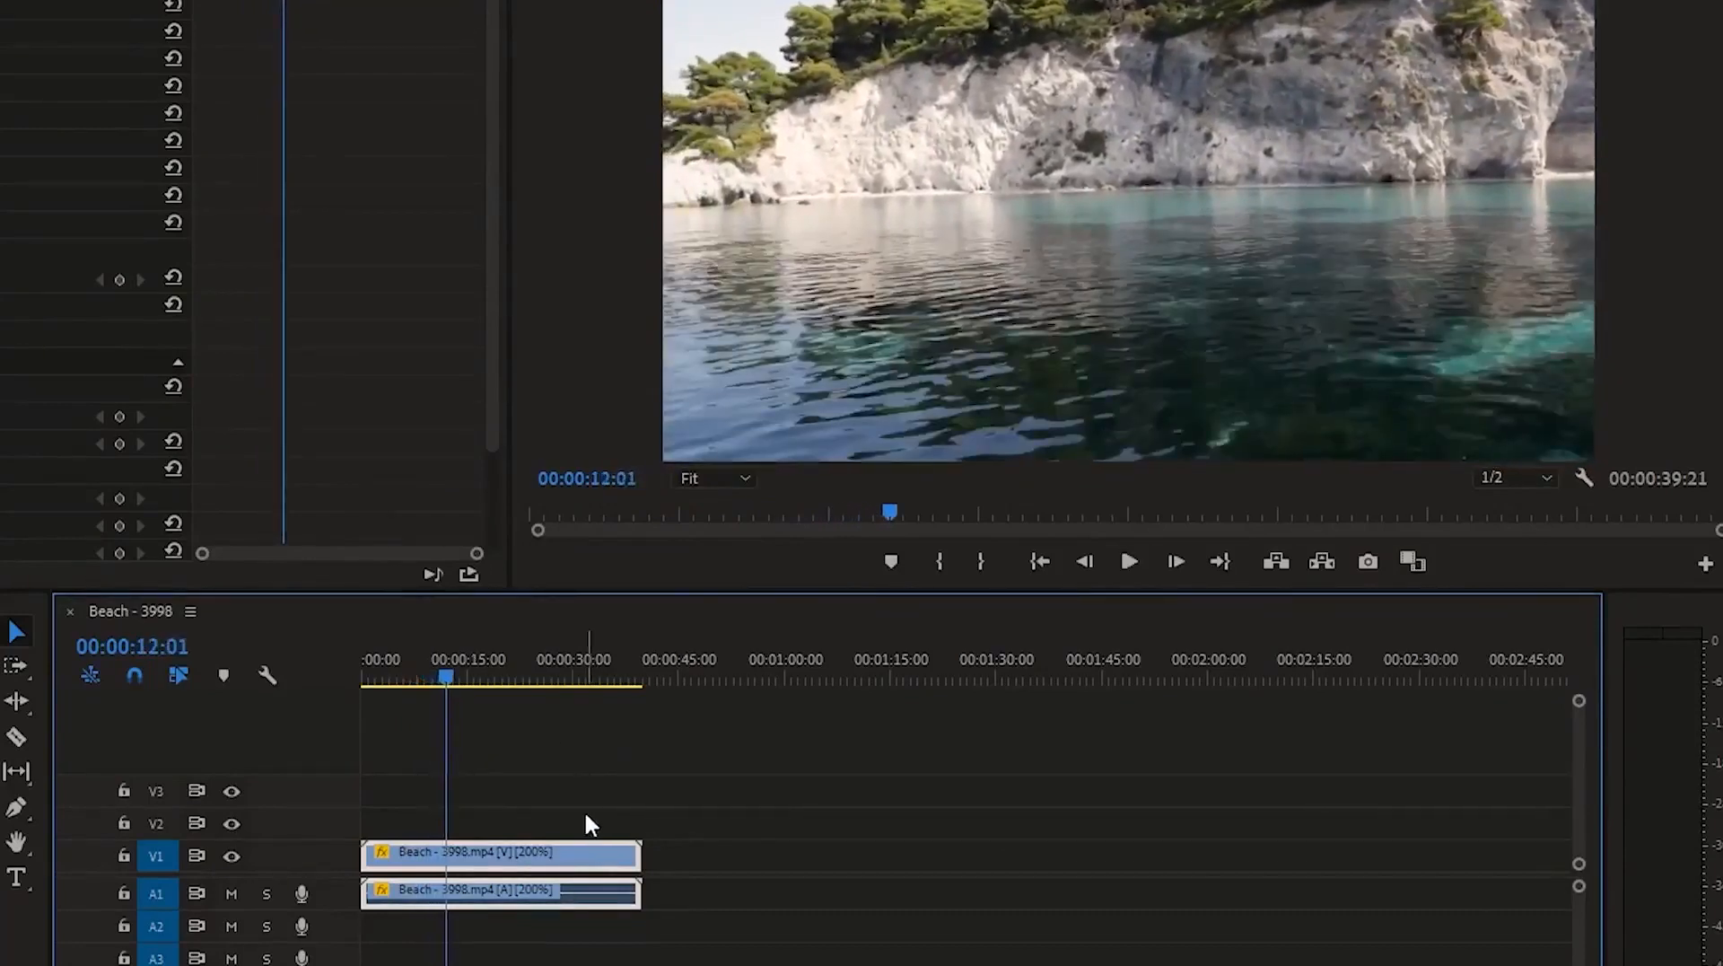
{"action": "key", "text": "ctrl+z"}
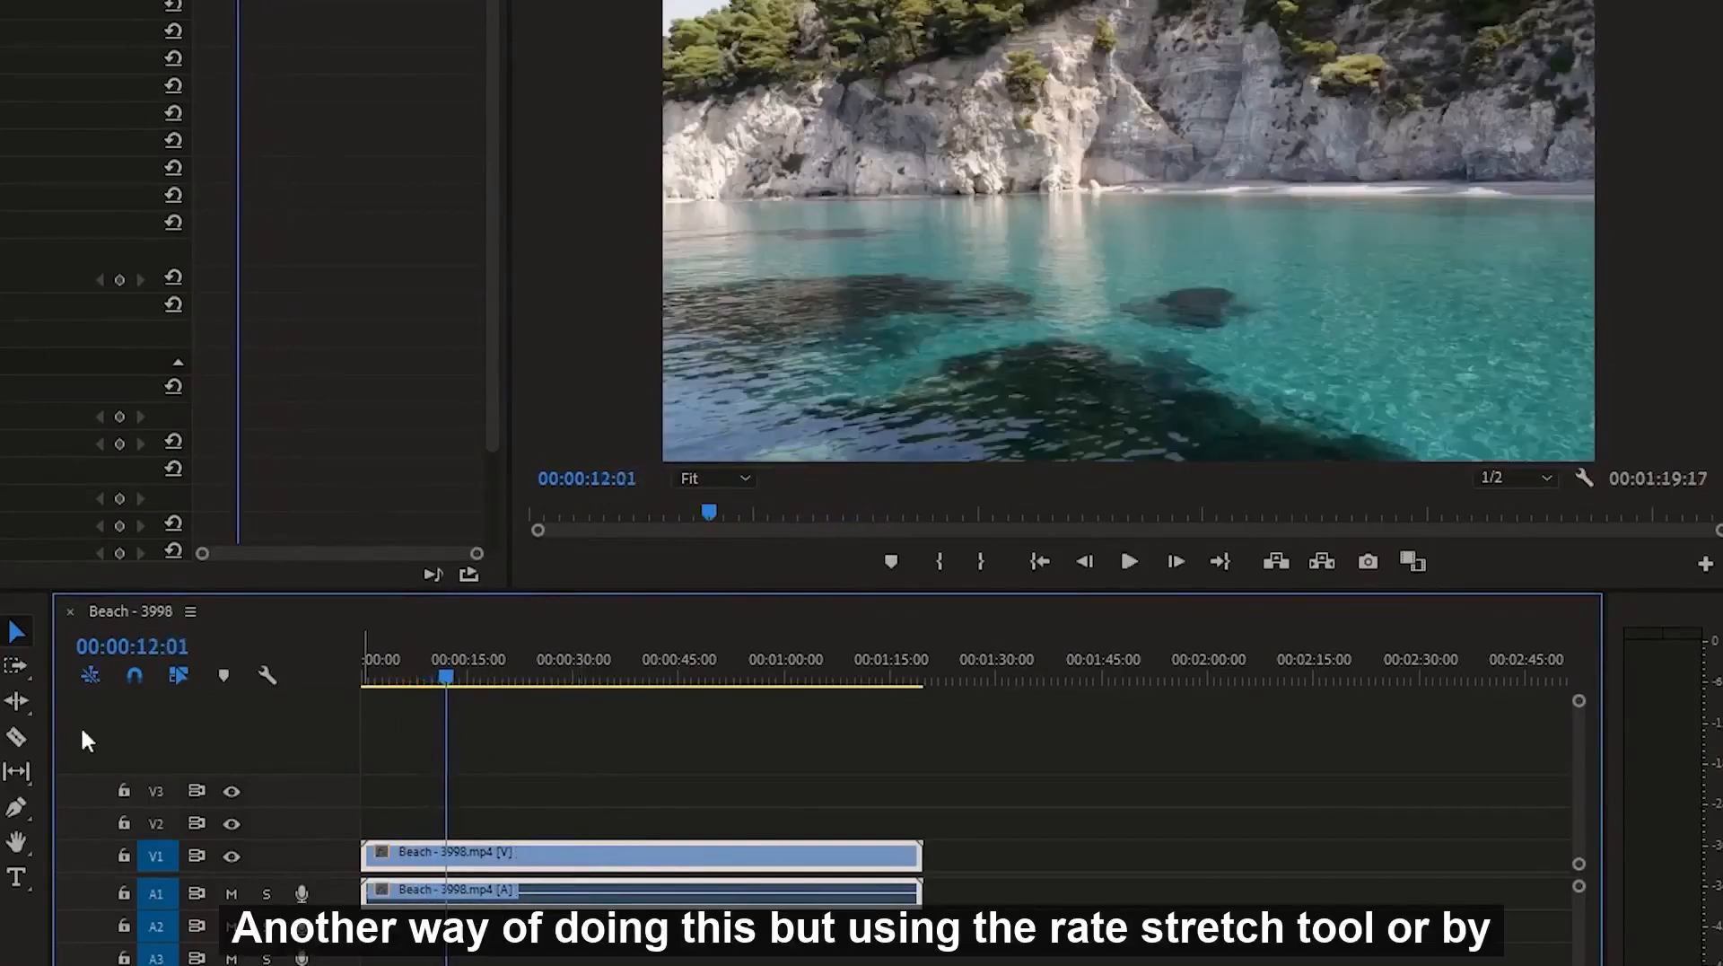
- Slow the Beach - 3998.mp4 clip with the Rate Stretch tool by extending its end to a duration of about 00:02:13:00
{"action": "left_click", "coordinate": [20, 701]}
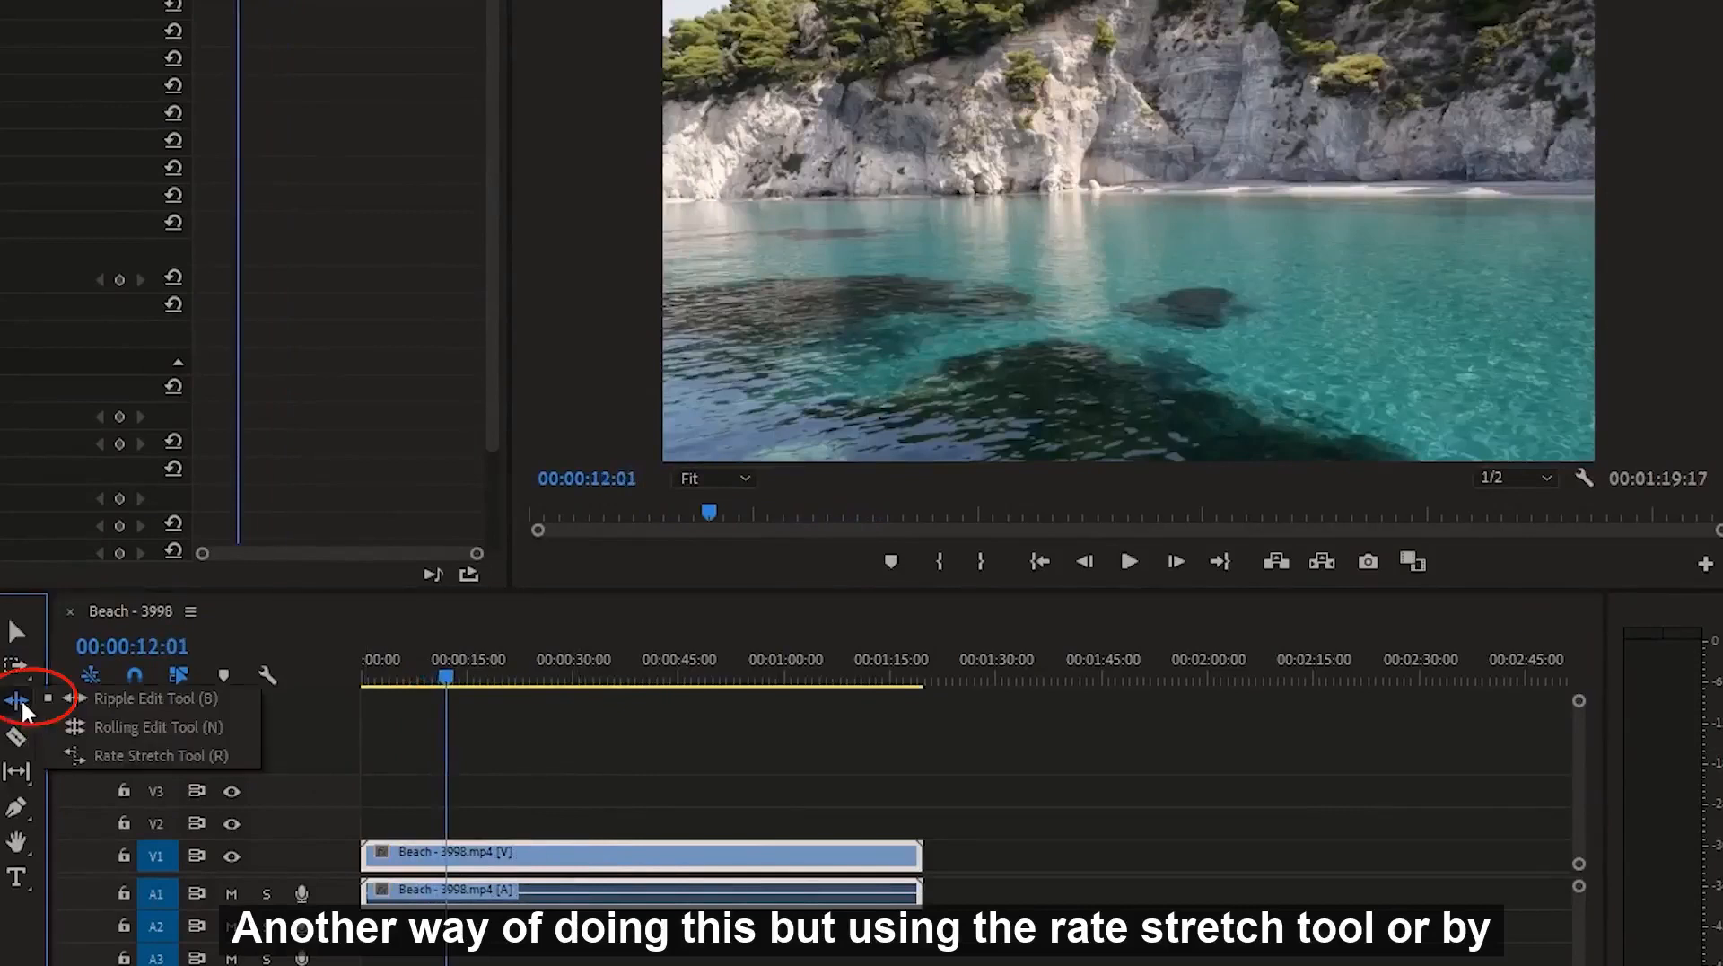
{"action": "left_click", "coordinate": [72, 749]}
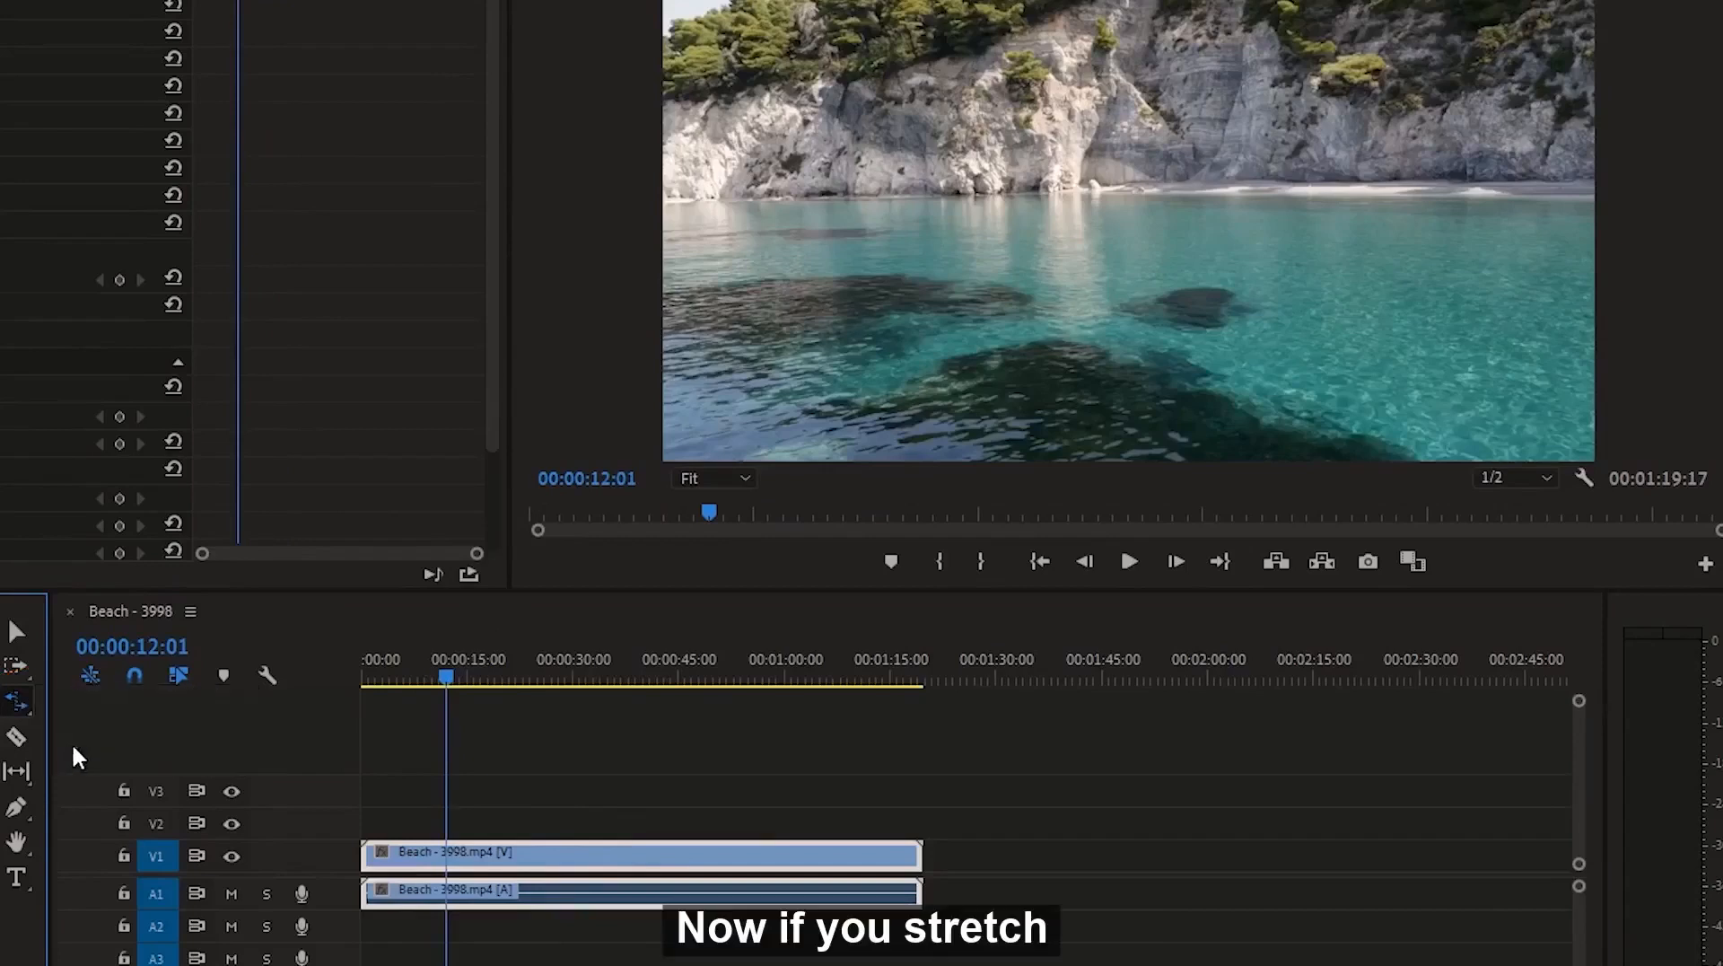
{"action": "left_click", "coordinate": [917, 853]}
{"action": "left_click_drag", "start_coordinate": [919, 853], "coordinate": [1297, 852]}
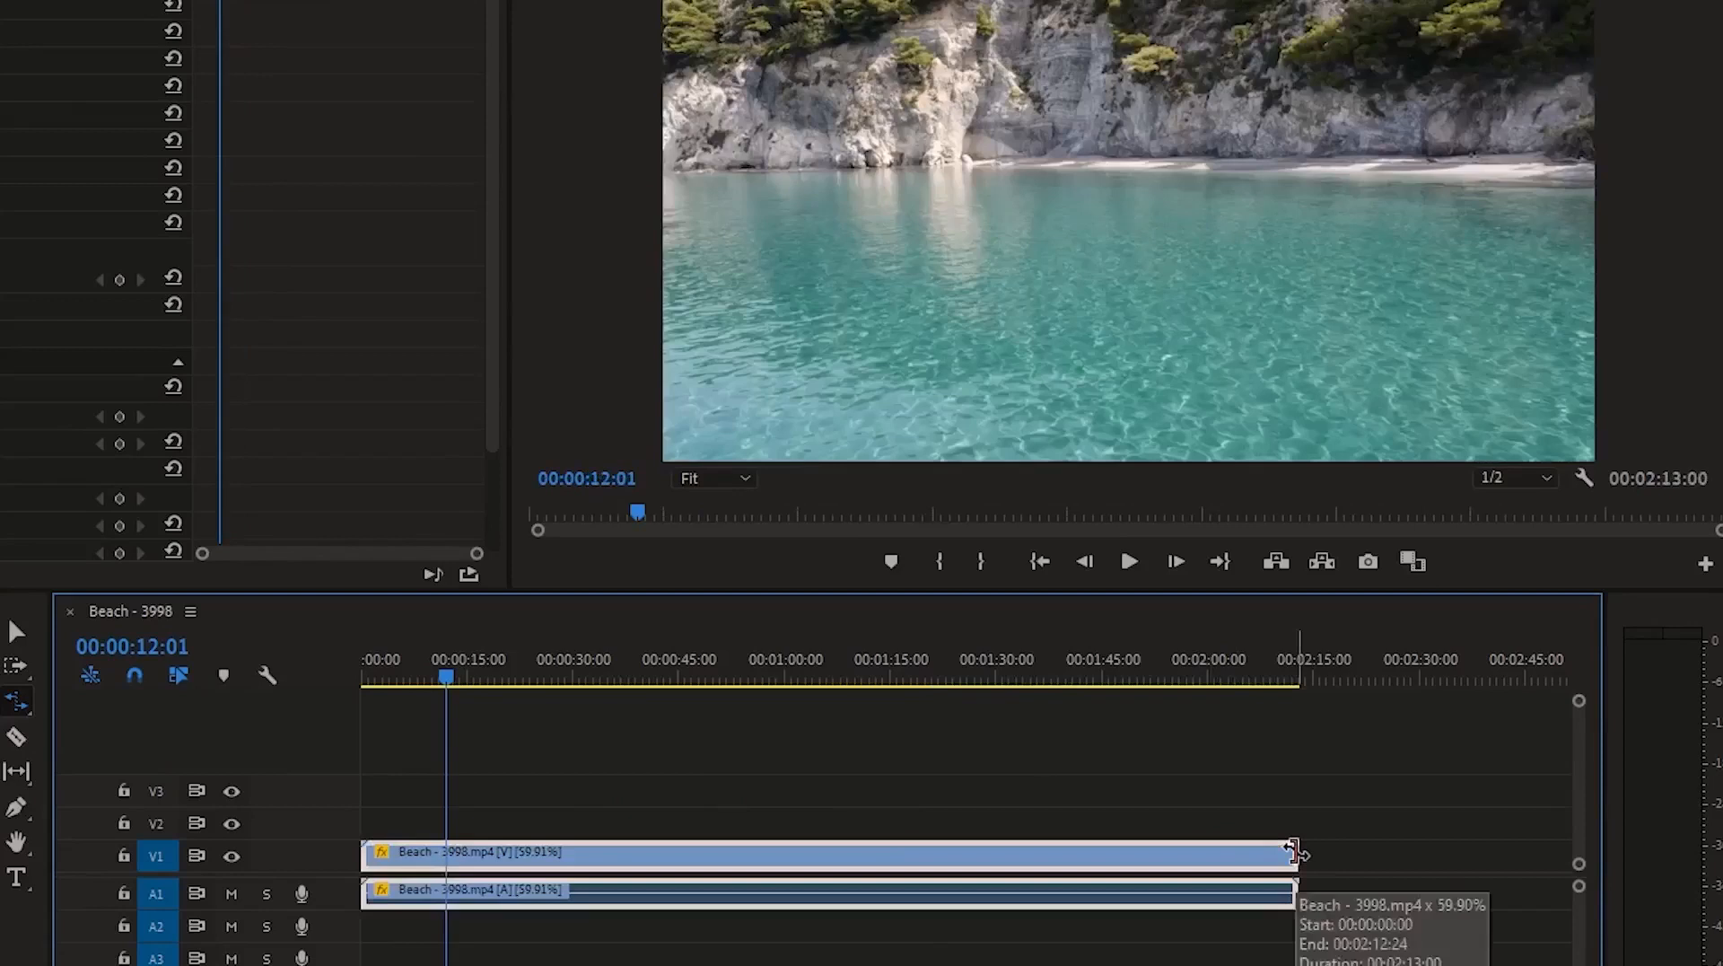
{"action": "key", "text": "v"}
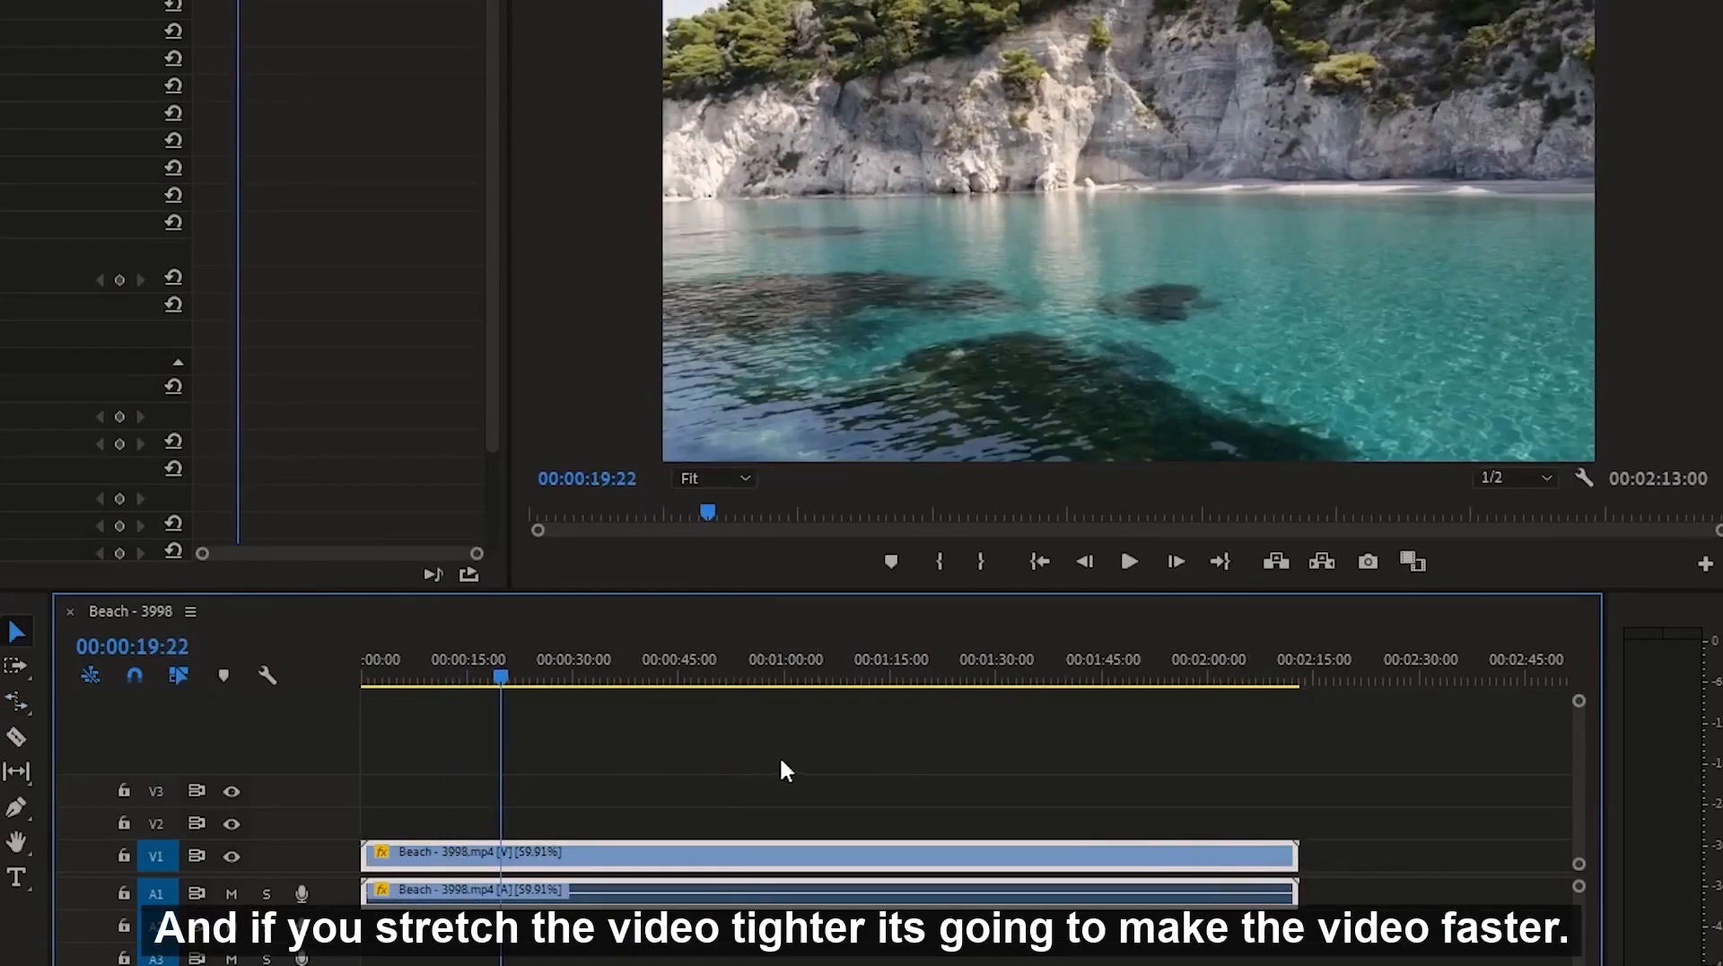
- Rate-stretch the Beach - 3998.mp4 clip shorter to a duration of about 00:00:36:23 and play it from the beginning
{"action": "key", "text": "r"}
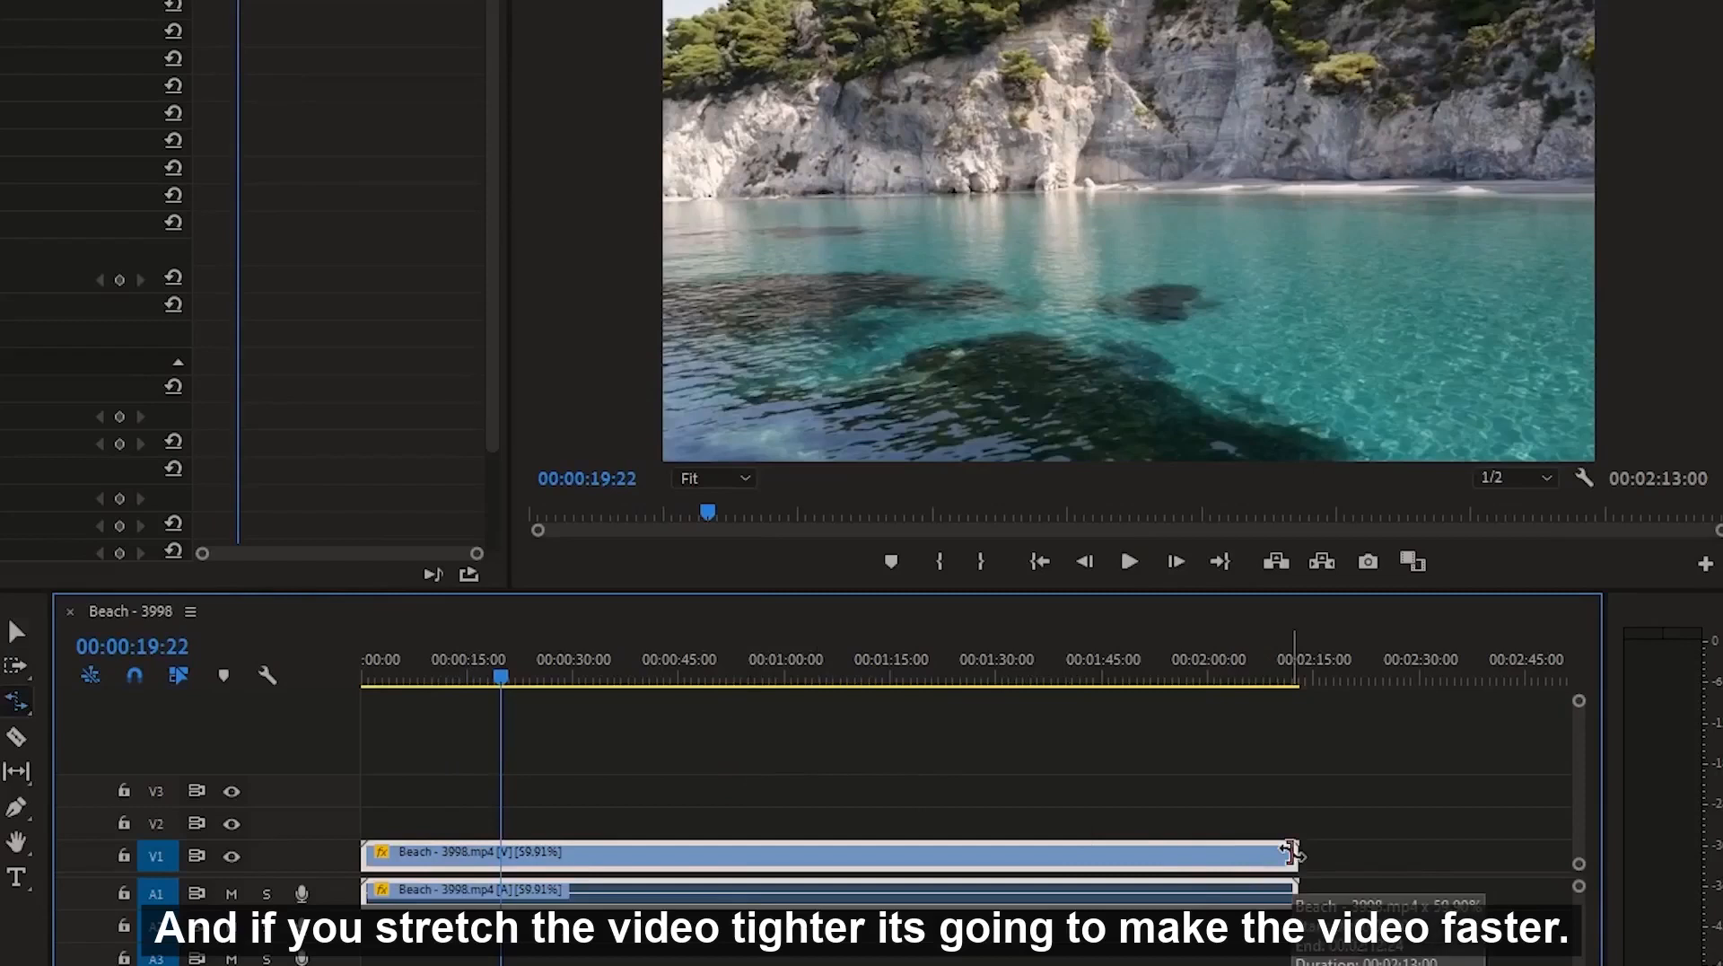
{"action": "left_click_drag", "start_coordinate": [1292, 852], "coordinate": [628, 817]}
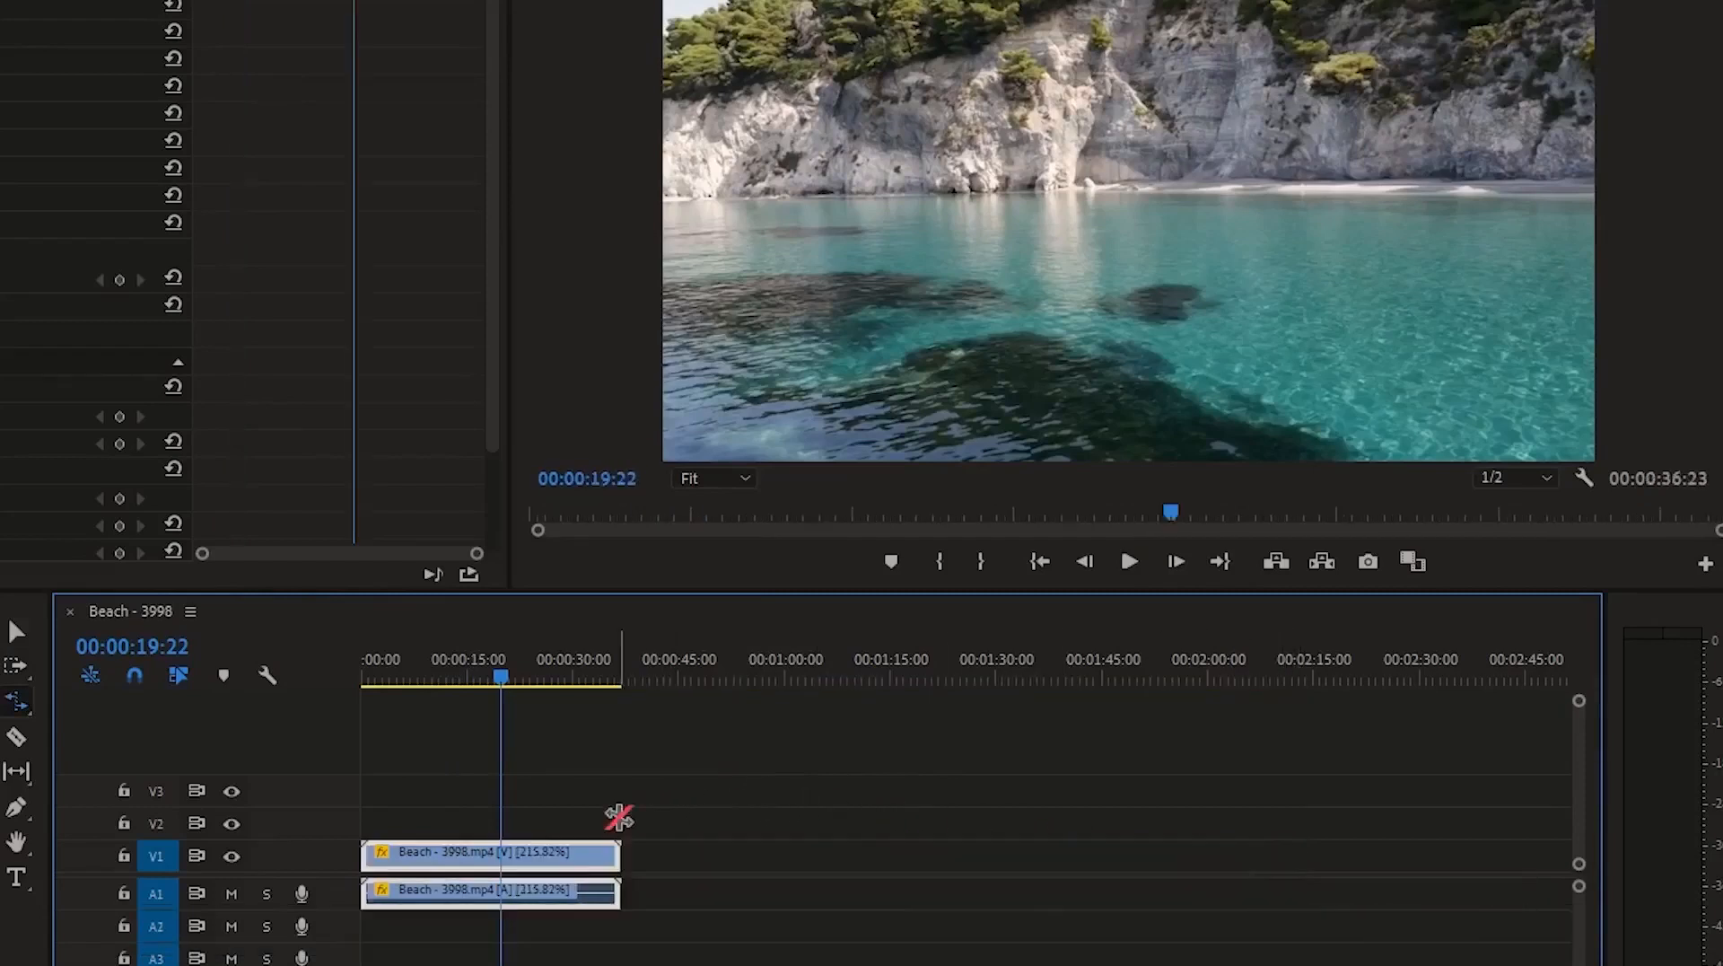
{"action": "key", "text": "v"}
{"action": "left_click", "coordinate": [365, 668]}
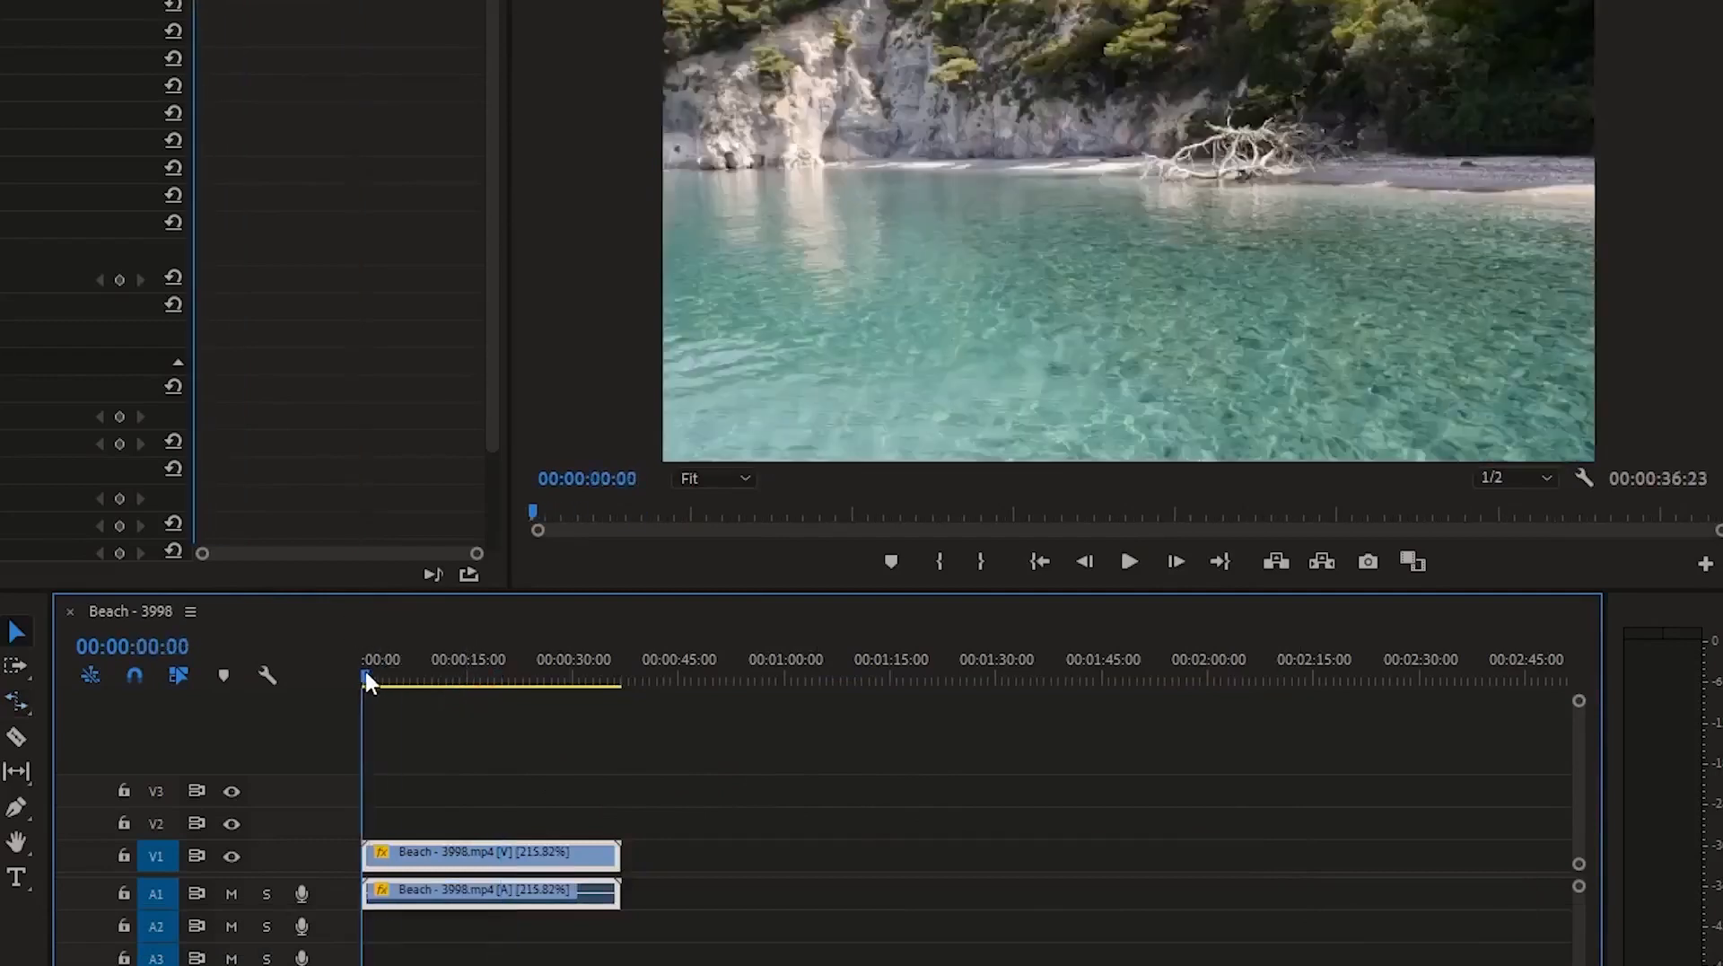
{"action": "key", "text": "space"}
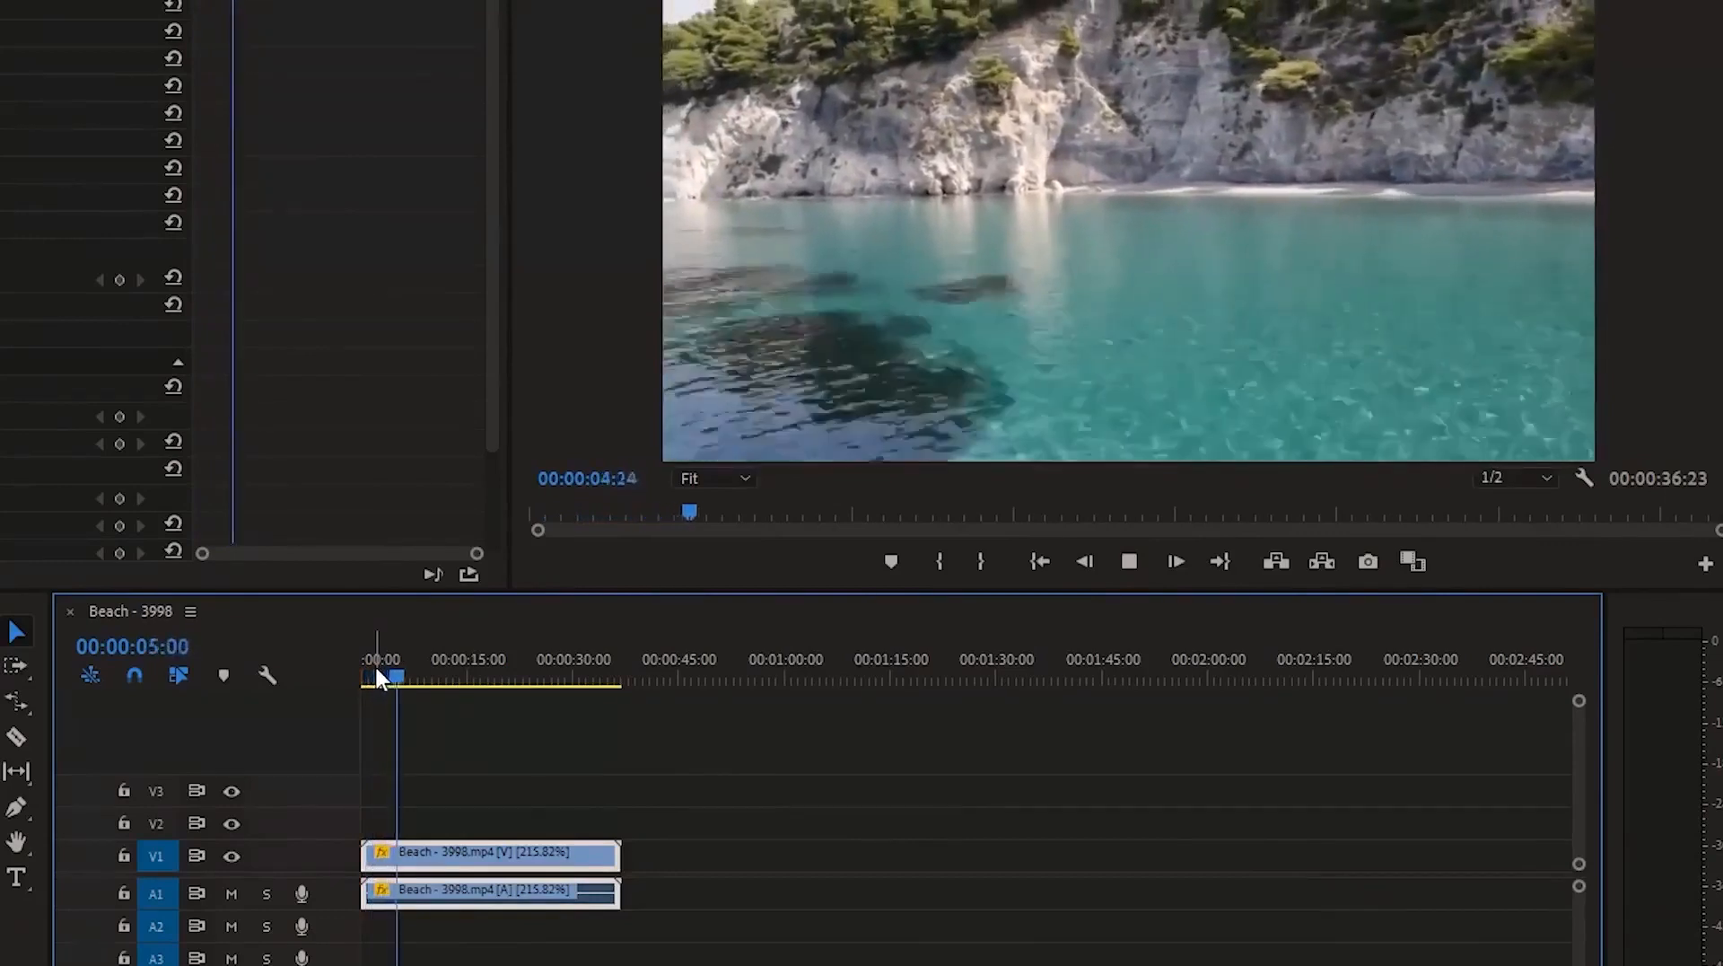
{"action": "key", "text": "space"}
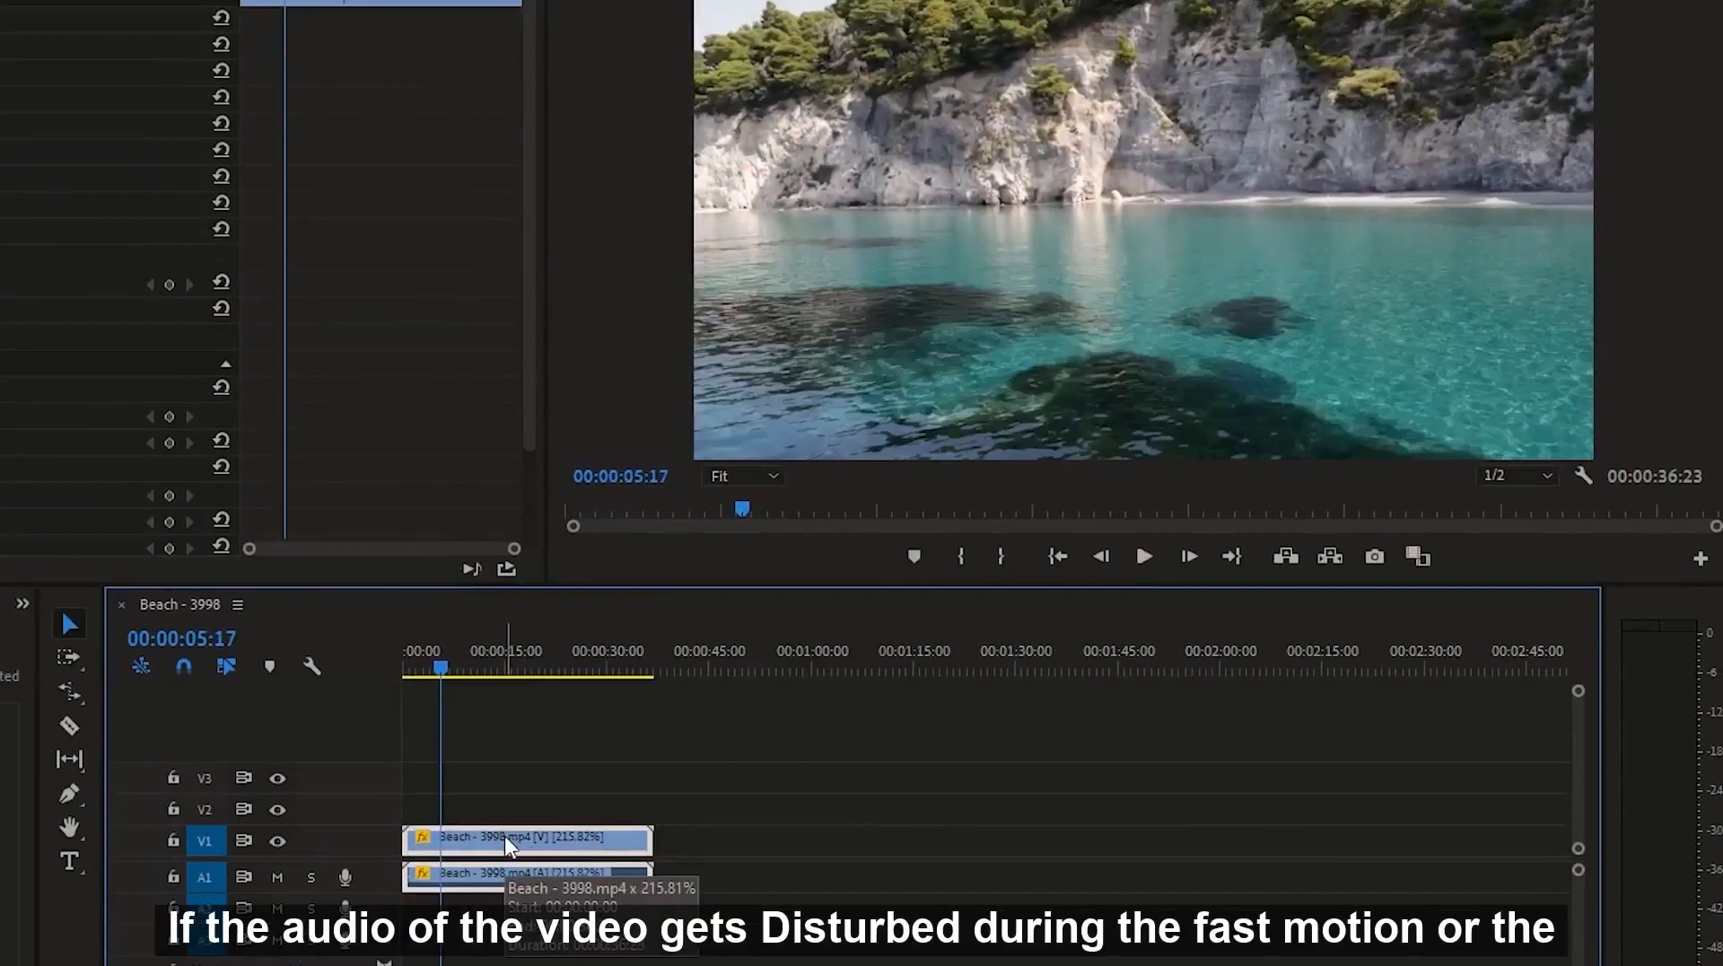
- Turn on Maintain Audio Pitch in the speed and duration settings of the Beach - 3998.mp4 clip
{"action": "right_click", "coordinate": [504, 836]}
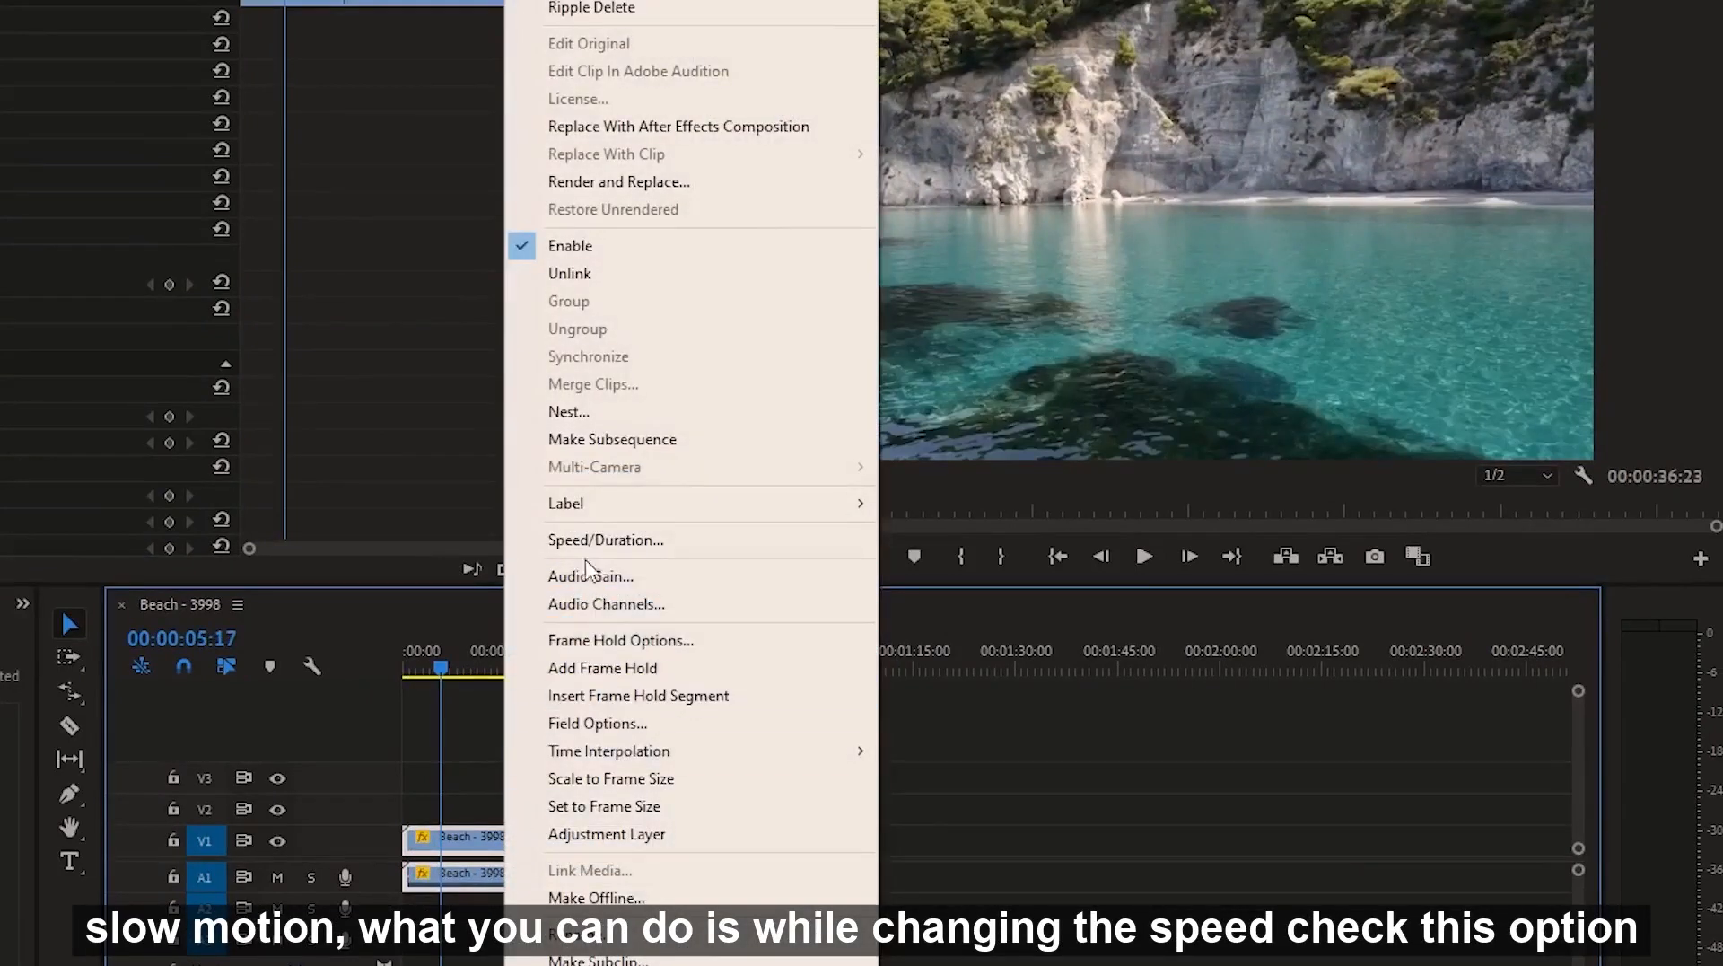
{"action": "left_click", "coordinate": [585, 541]}
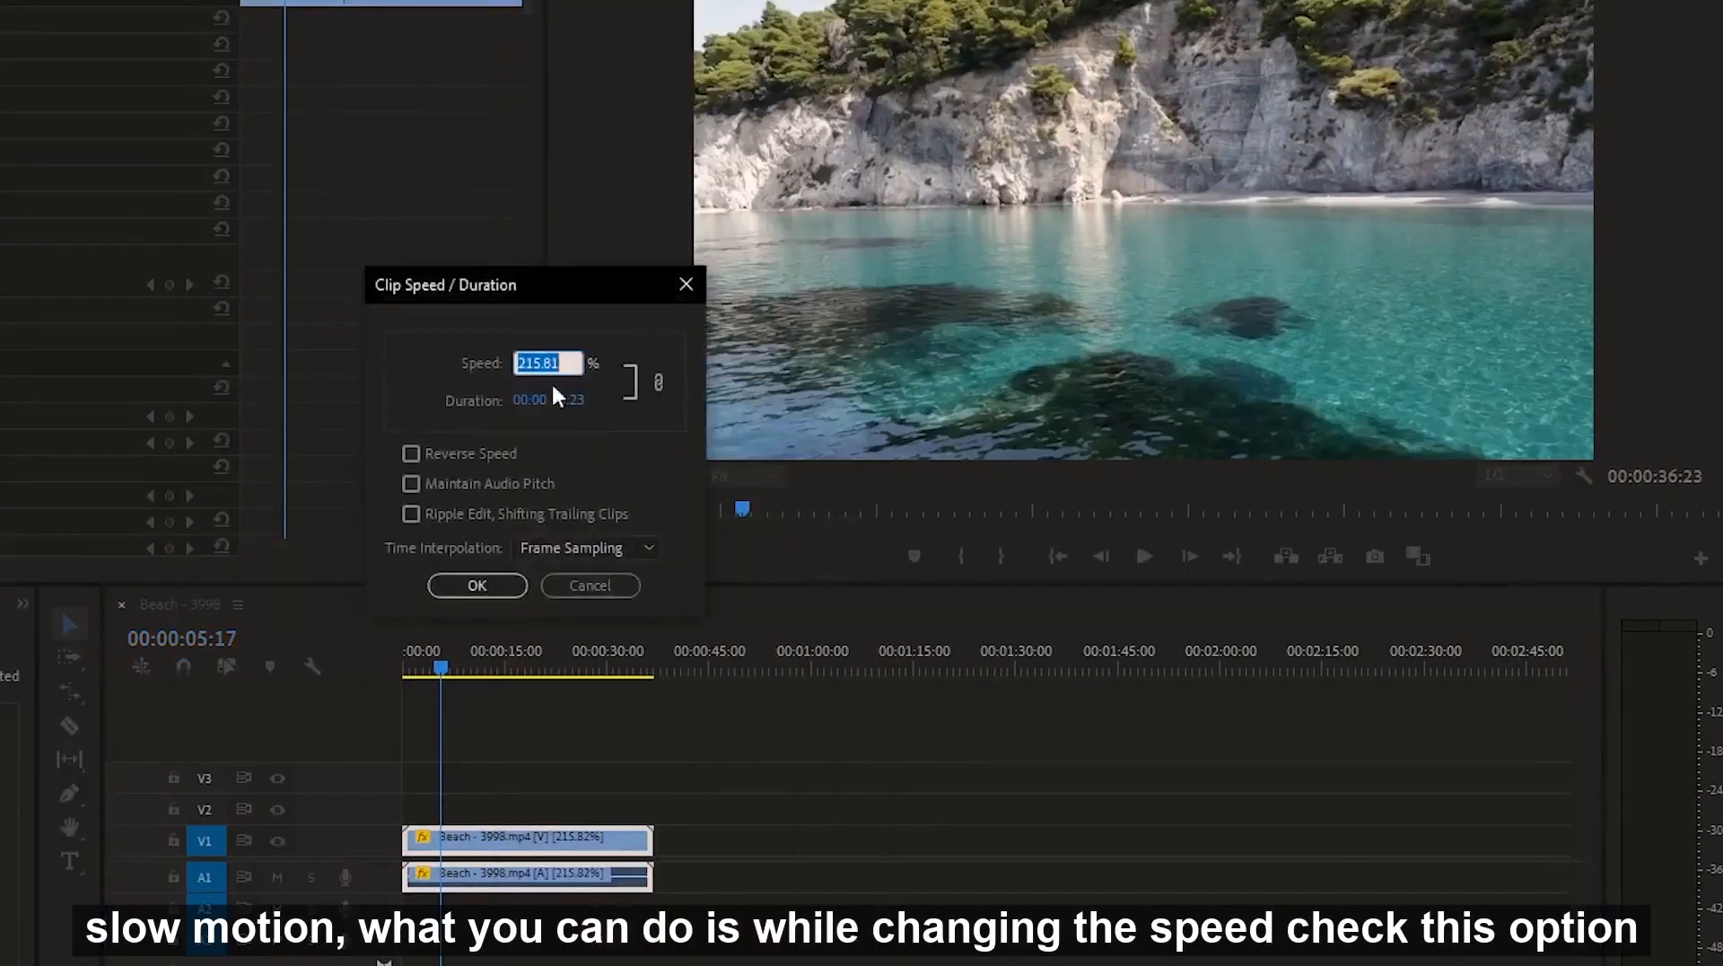
{"action": "left_click", "coordinate": [411, 483]}
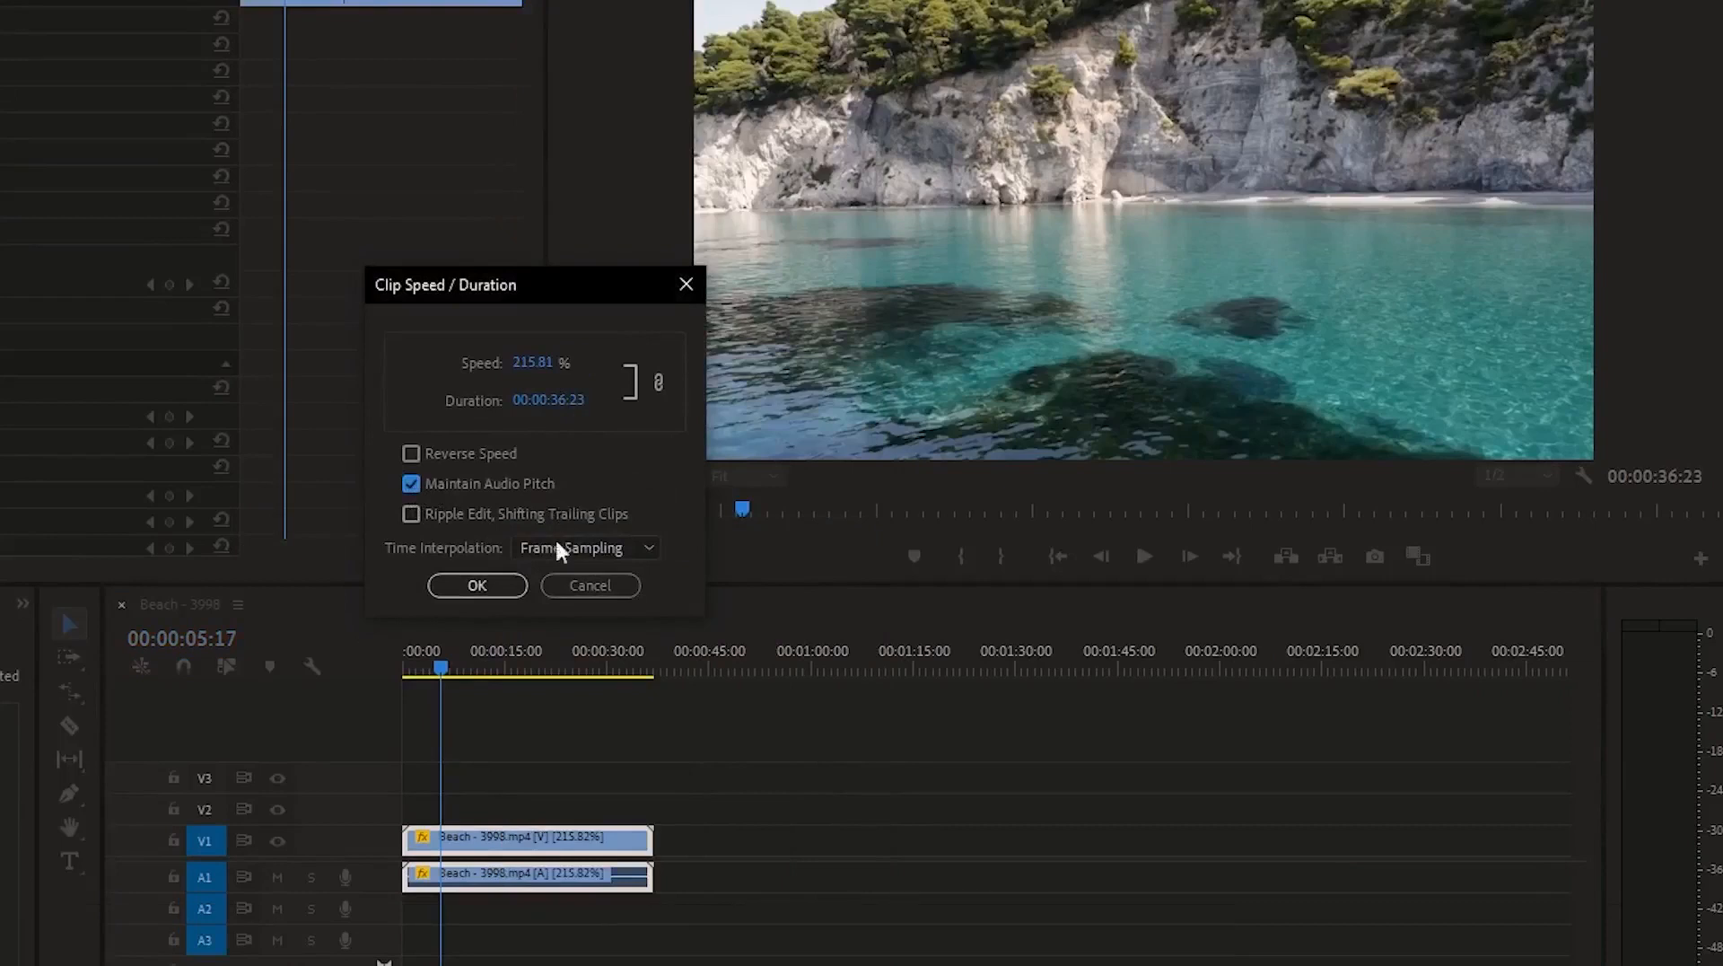
{"action": "left_click", "coordinate": [478, 586]}
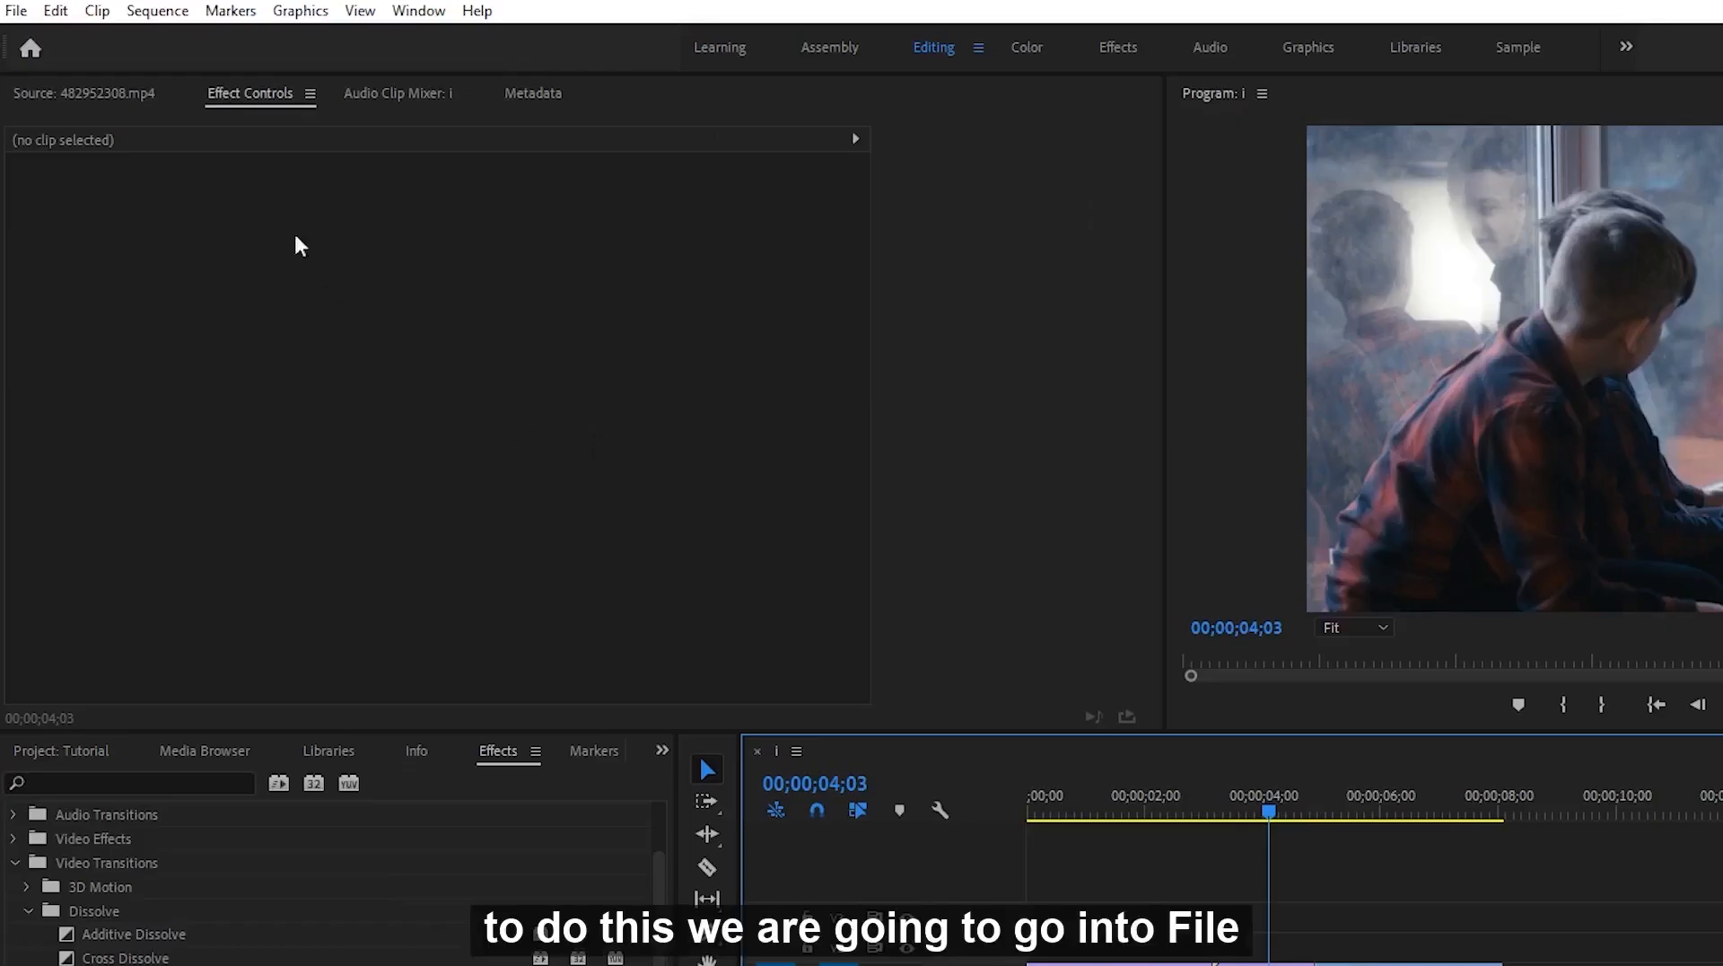
- Open the media export settings for sequence i and review the available formats, keeping H.264
{"action": "left_click", "coordinate": [16, 11]}
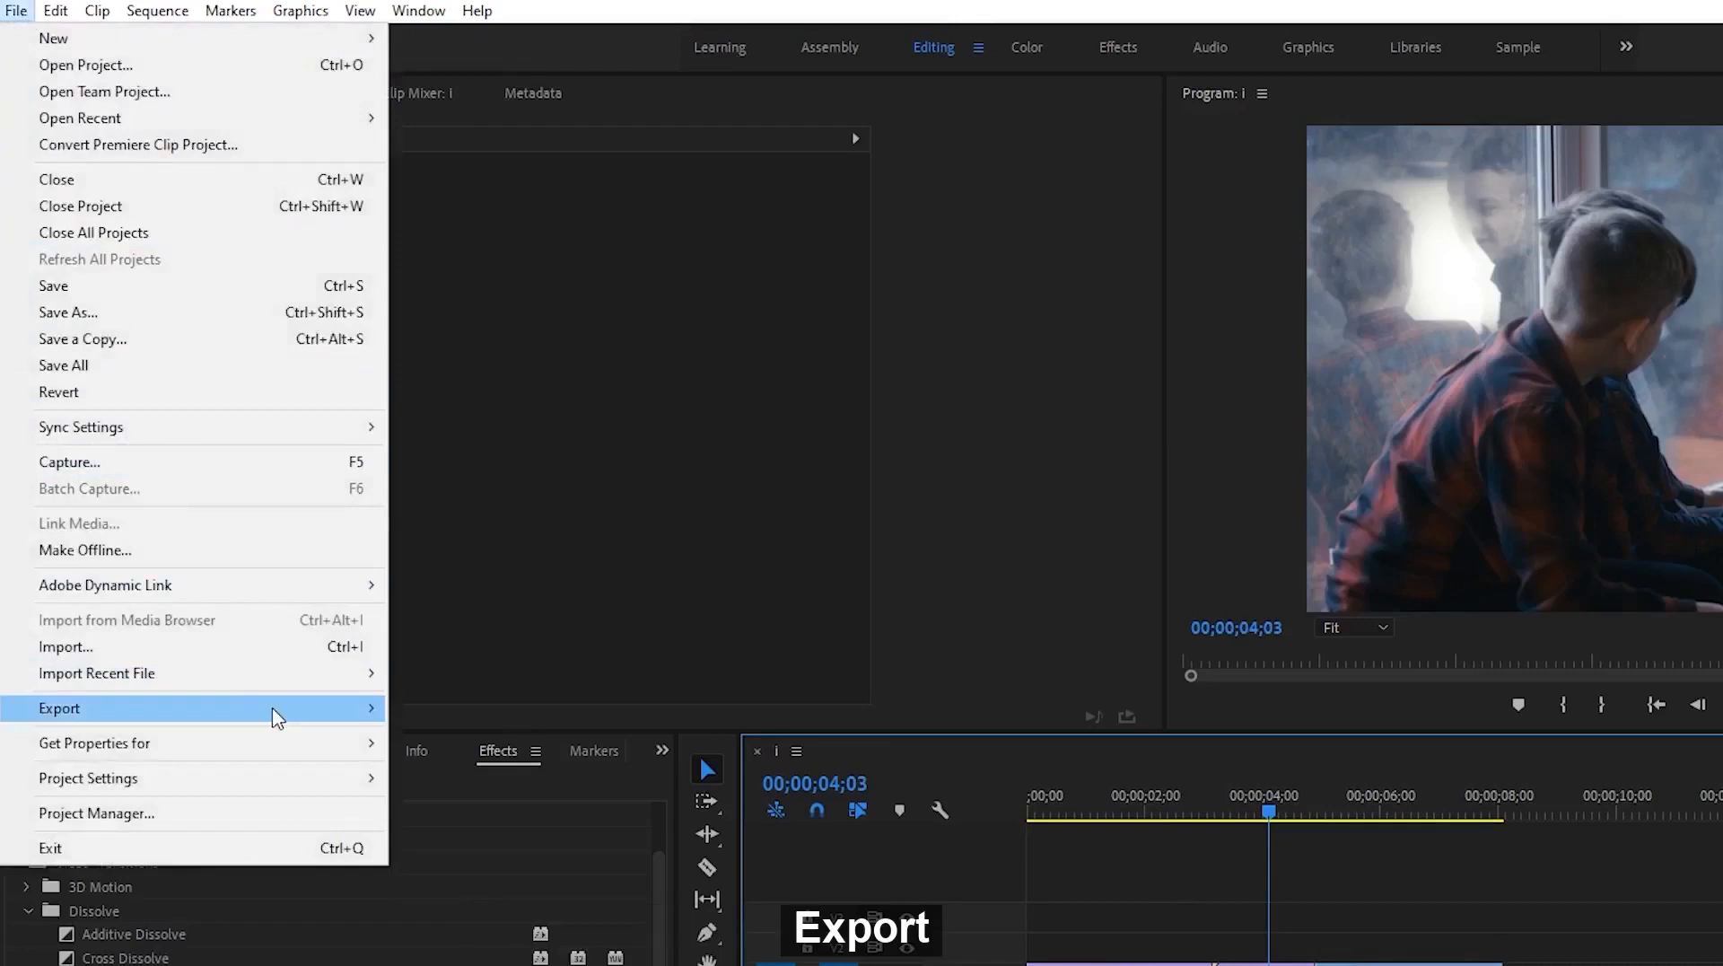
{"action": "mouse_move", "coordinate": [277, 709]}
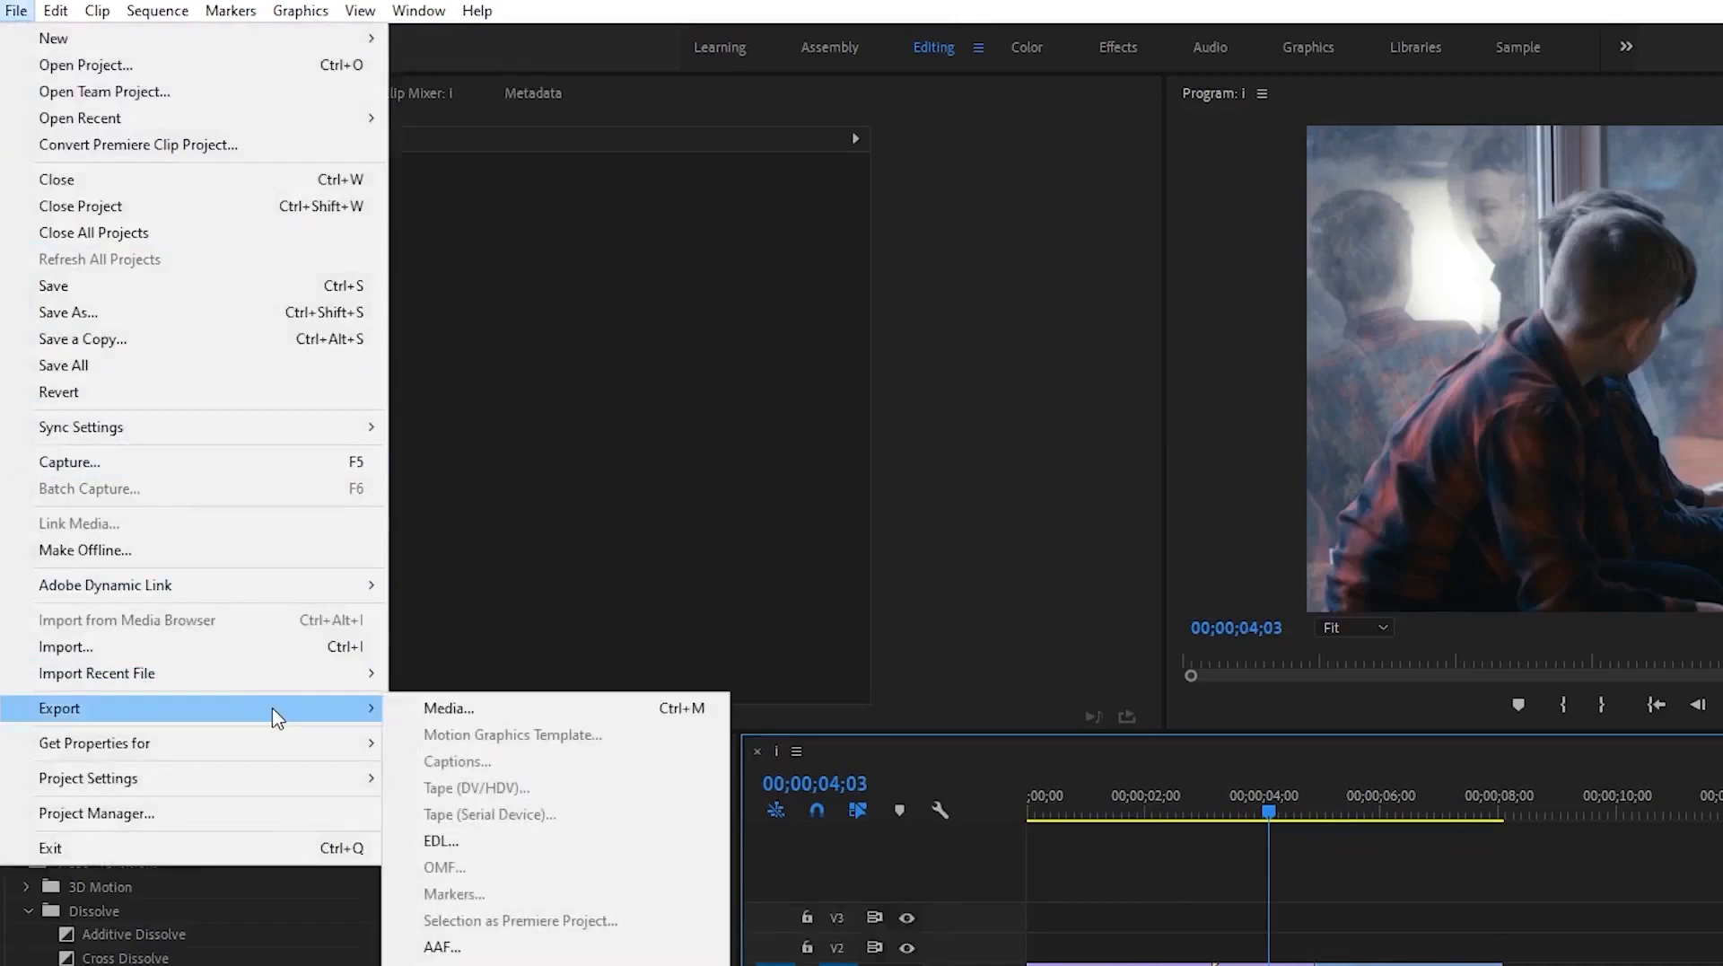
{"action": "left_click", "coordinate": [502, 708]}
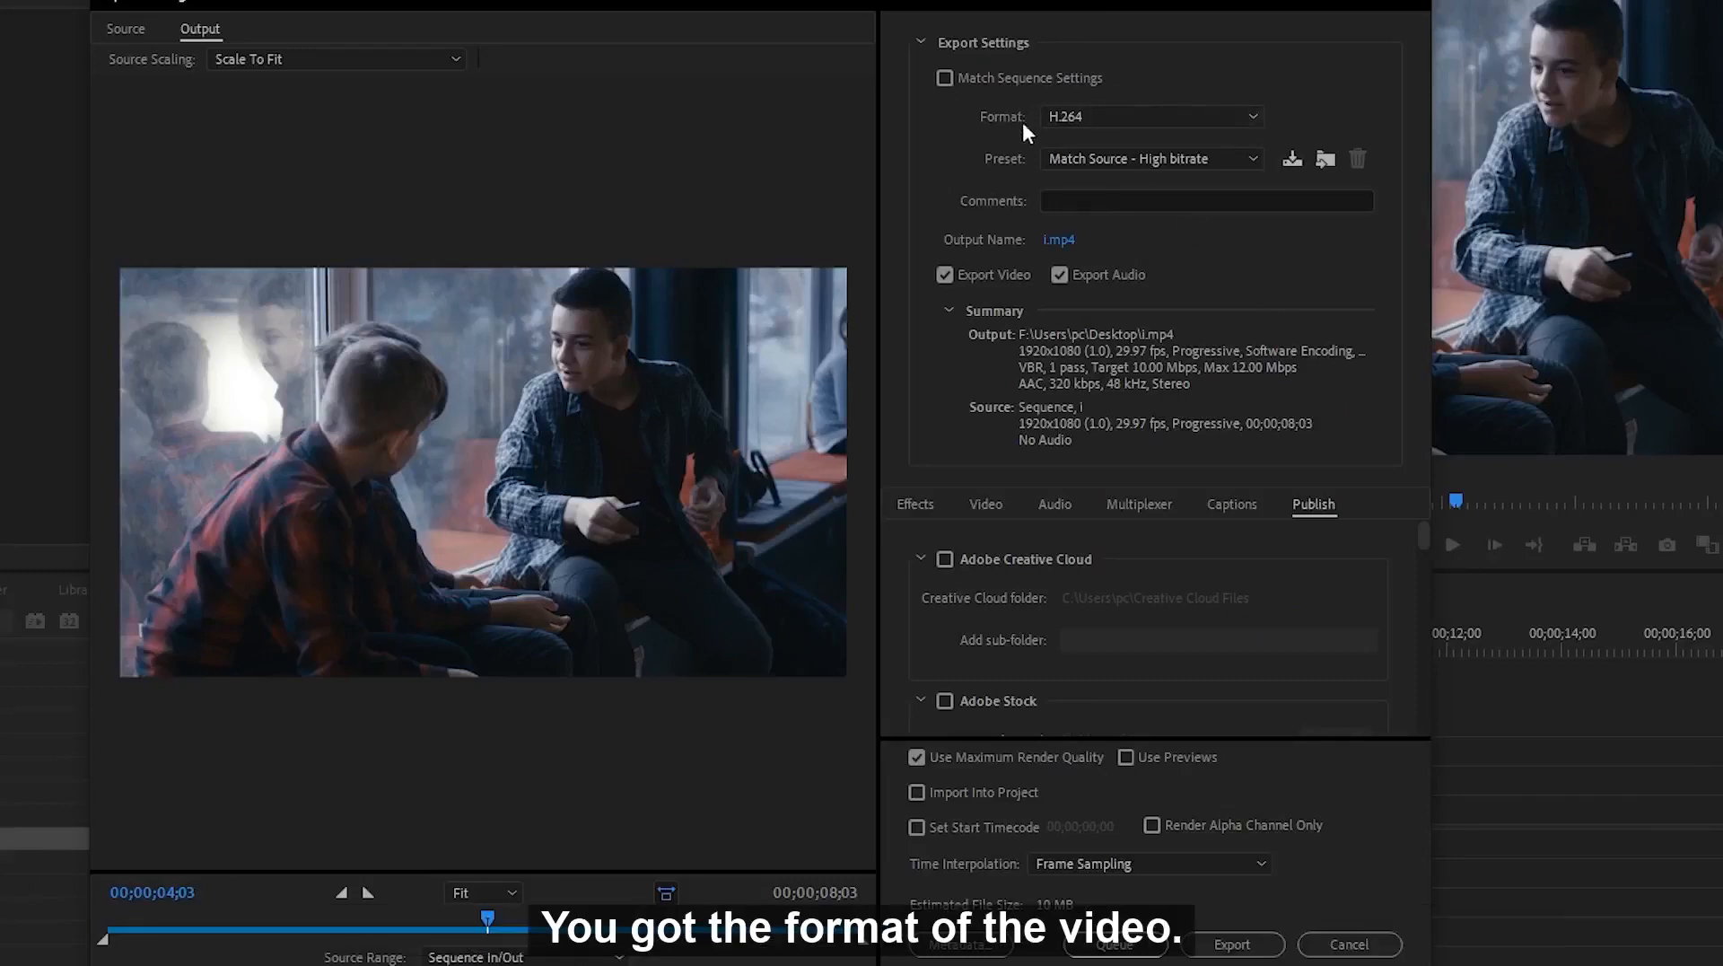
{"action": "left_click", "coordinate": [1133, 126]}
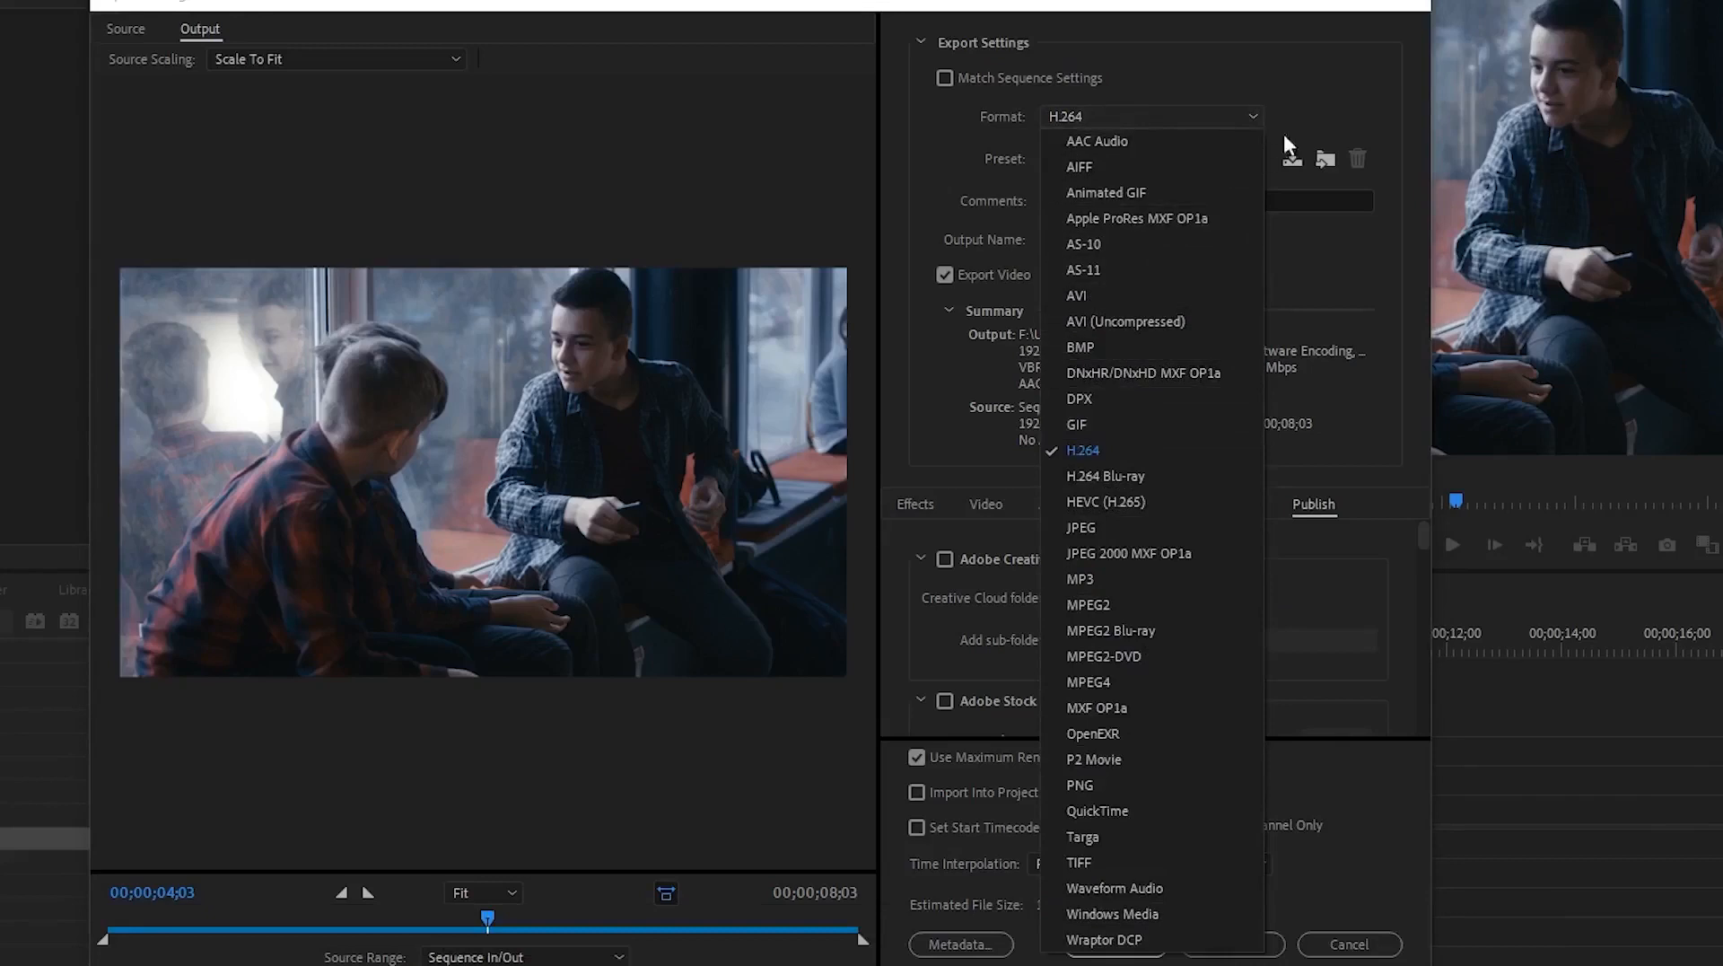
{"action": "left_click", "coordinate": [1334, 101]}
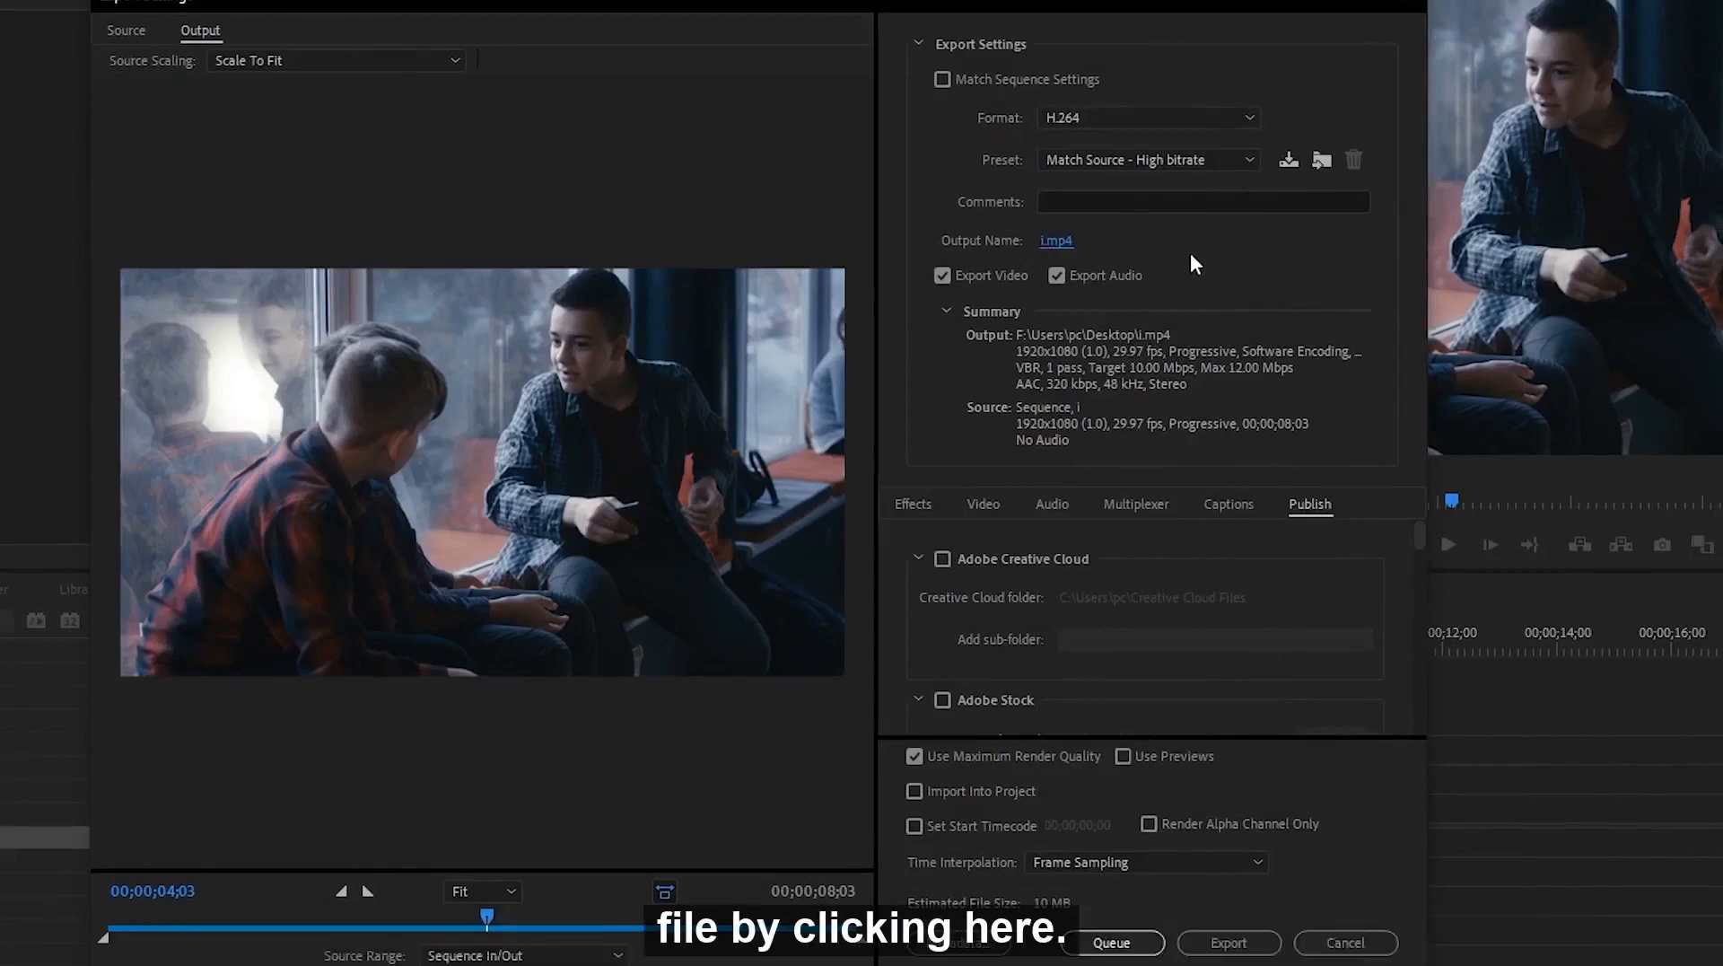
- Name the export output file Tutorial.mp4
{"action": "left_click", "coordinate": [1048, 242]}
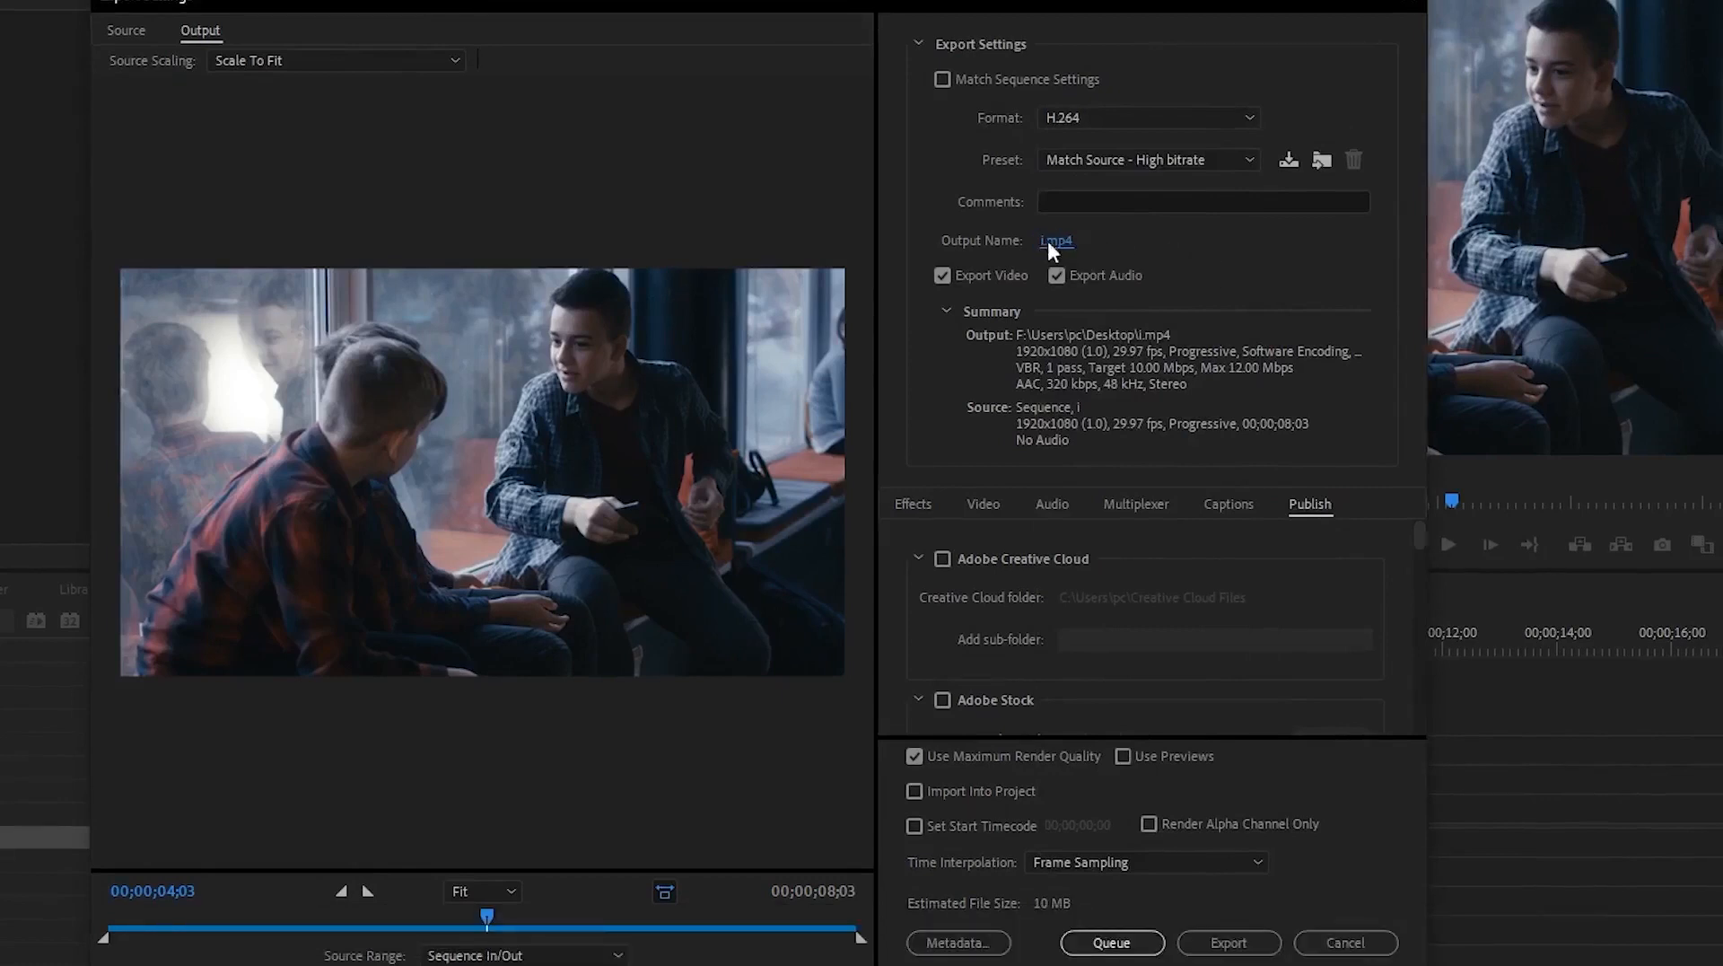
{"action": "type", "text": "Tutorial"}
{"action": "key", "text": "Return"}
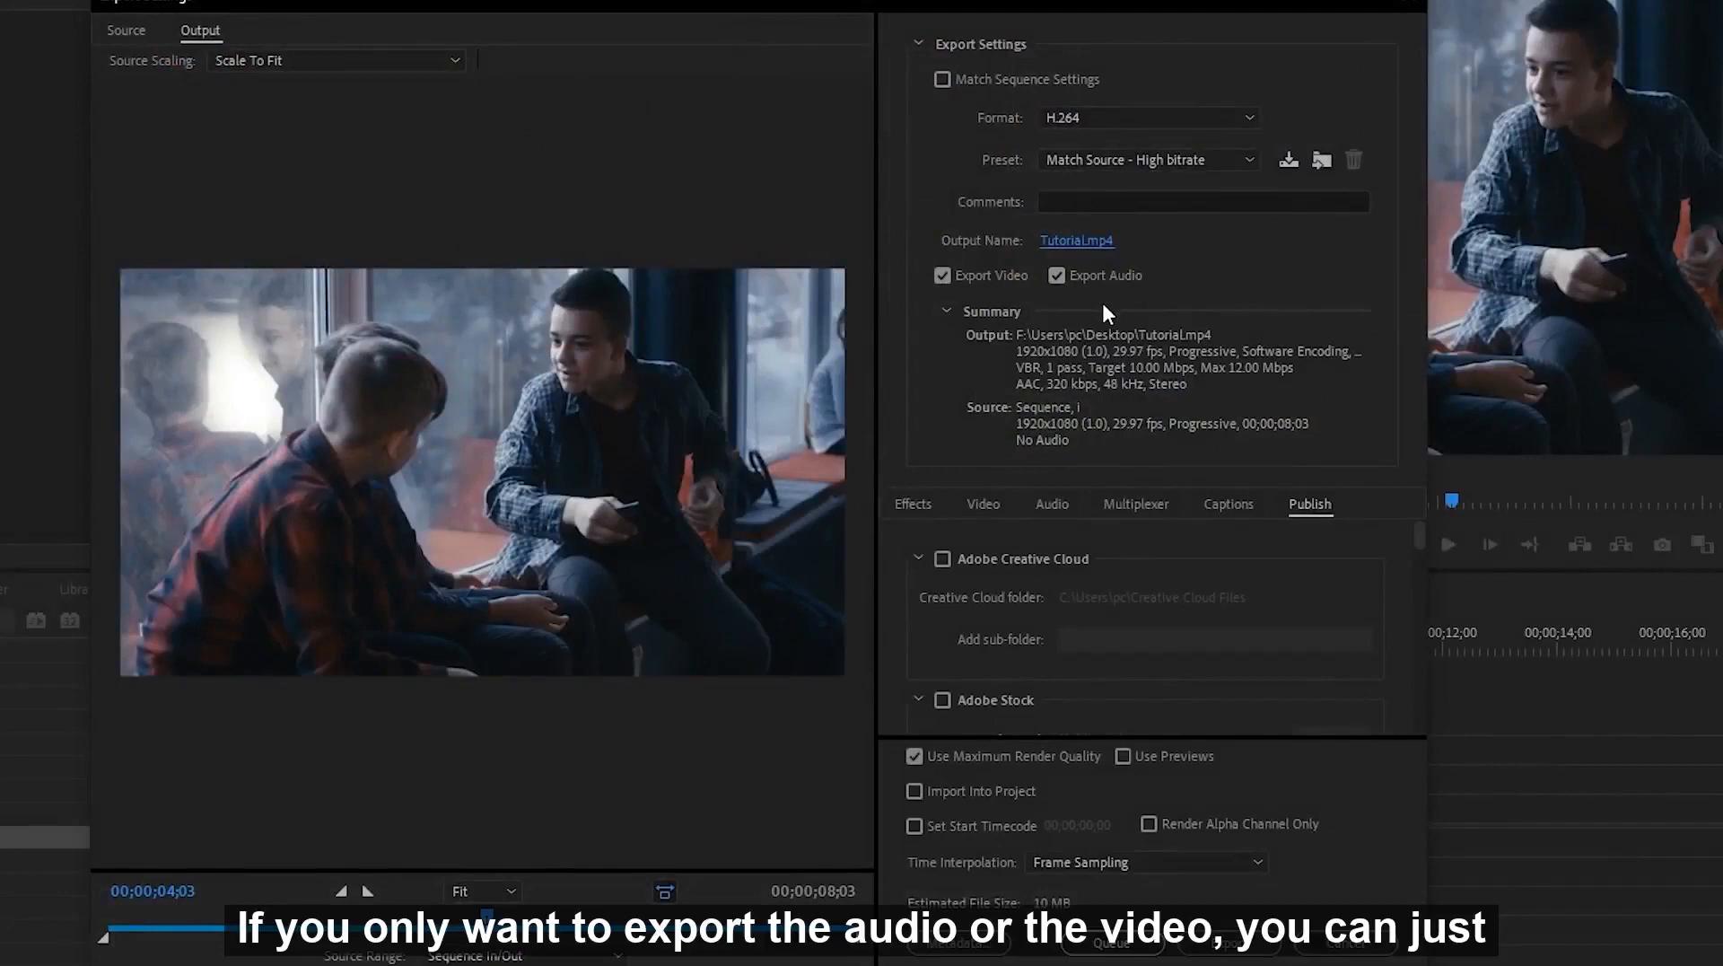
- Try switching video and audio export off and back on, and export Tutorial.mp4 with both enabled
{"action": "left_click", "coordinate": [942, 275]}
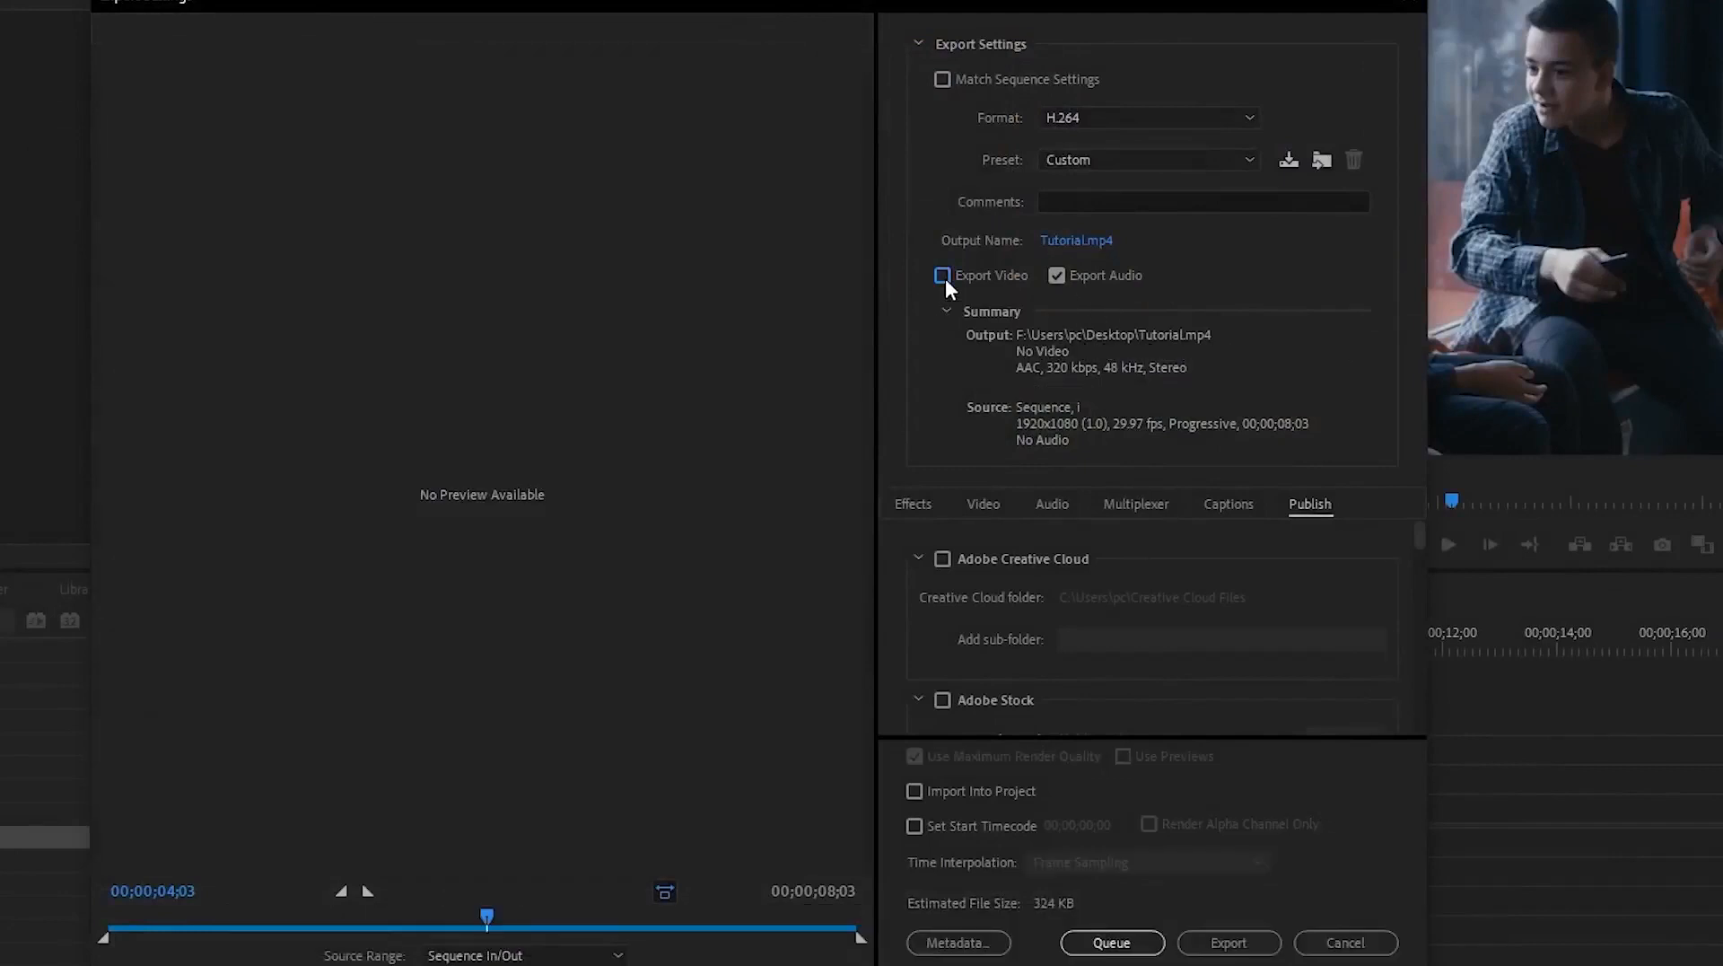
{"action": "left_click", "coordinate": [944, 276]}
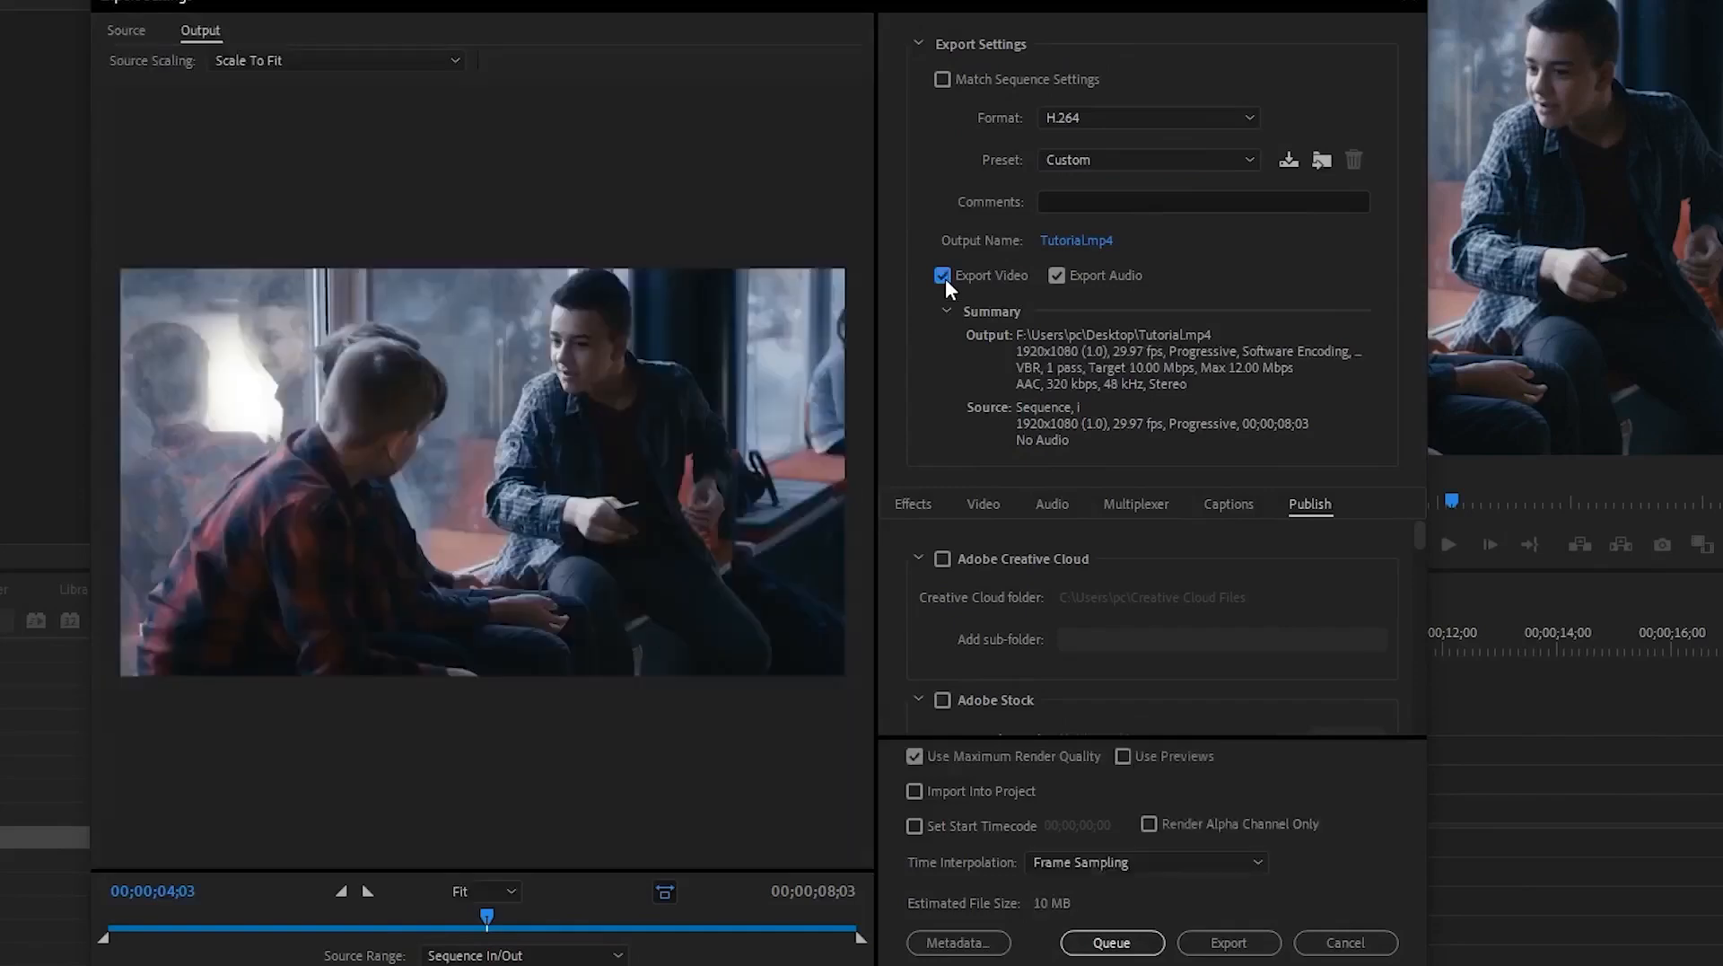
{"action": "left_click", "coordinate": [1063, 273]}
{"action": "left_click", "coordinate": [1060, 276]}
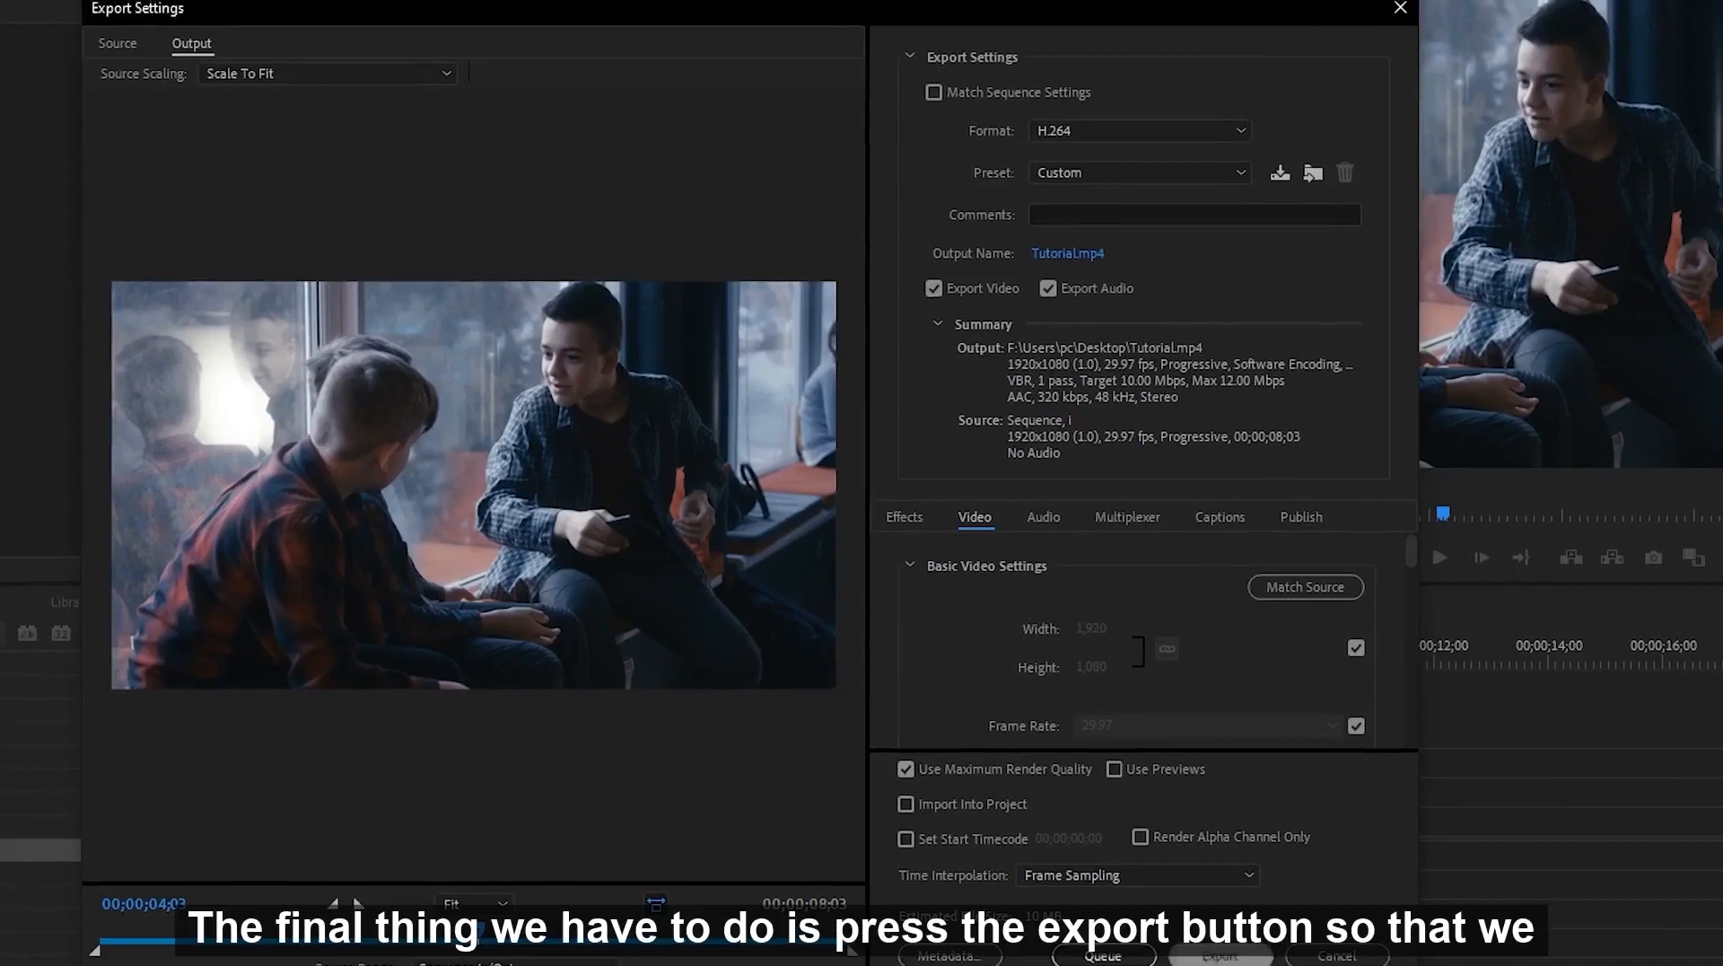
{"action": "left_click", "coordinate": [1218, 957]}
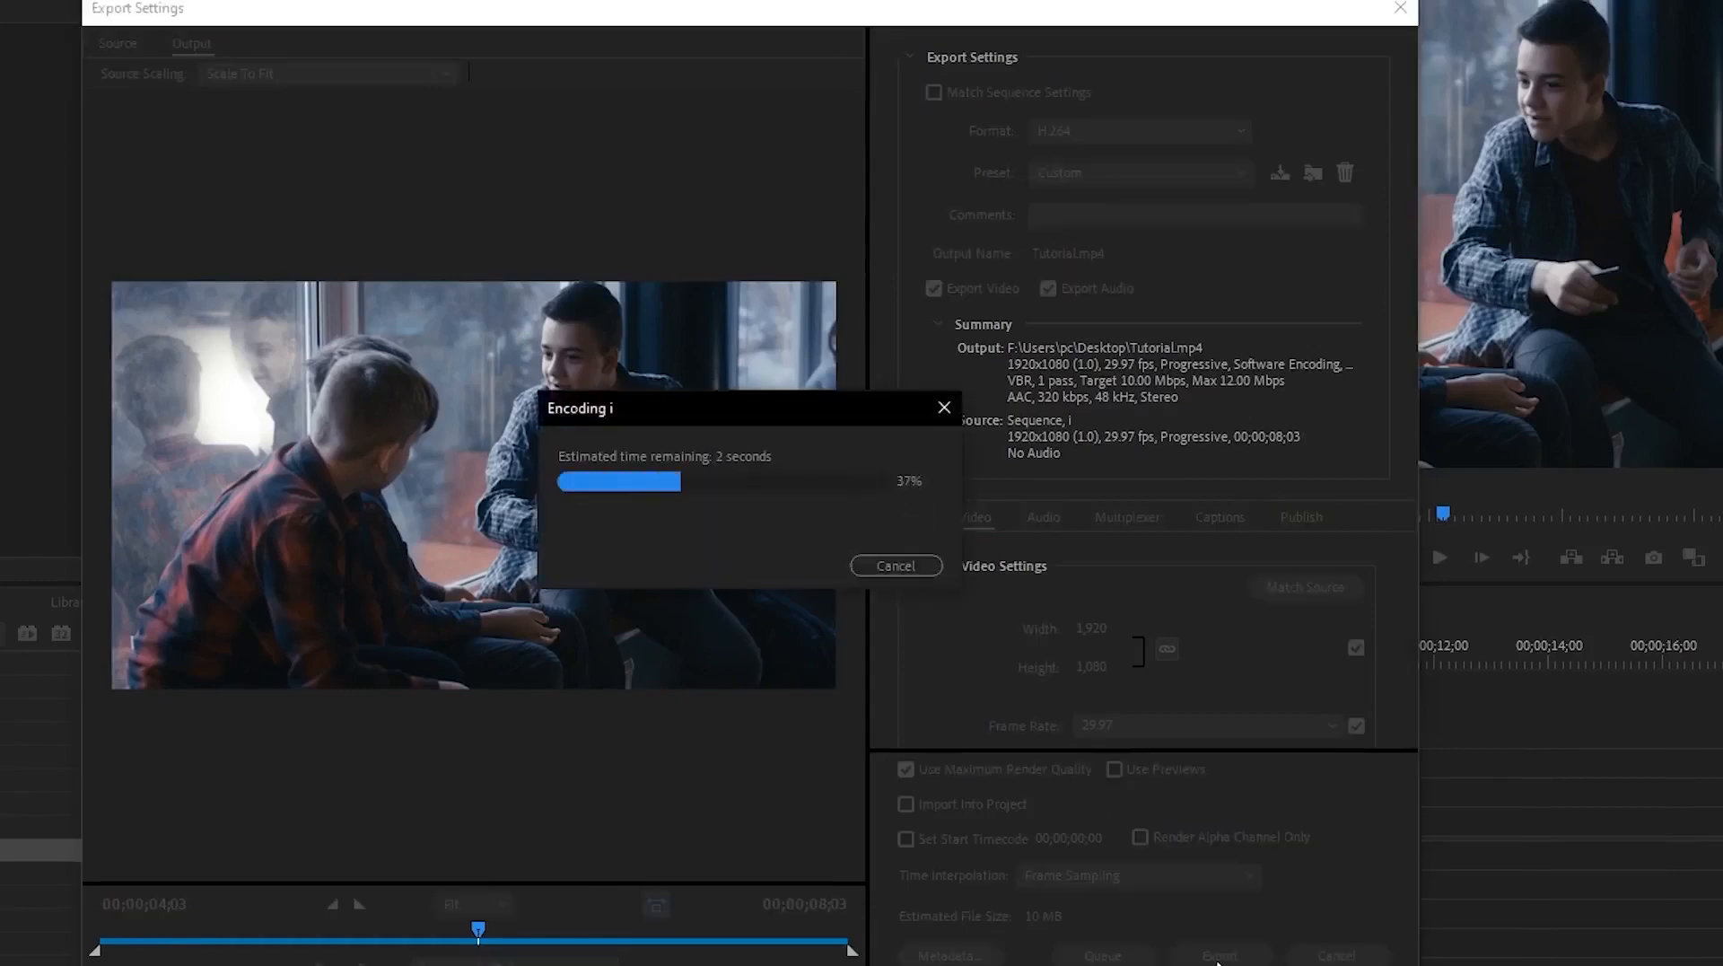